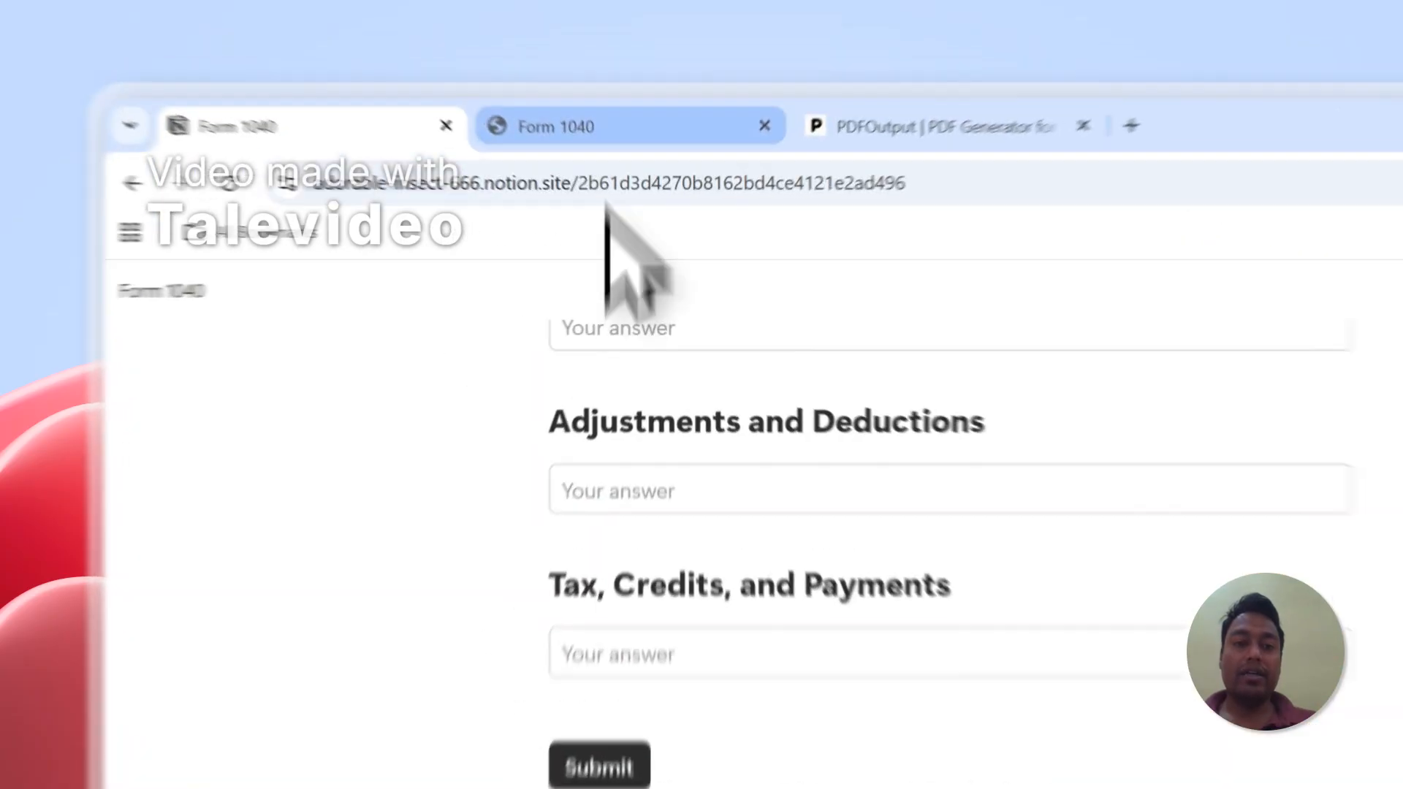
- Open the Notion Form 1040 database page and review the Entry-1 and Entry-2 responses by marking both rows
click(467, 110)
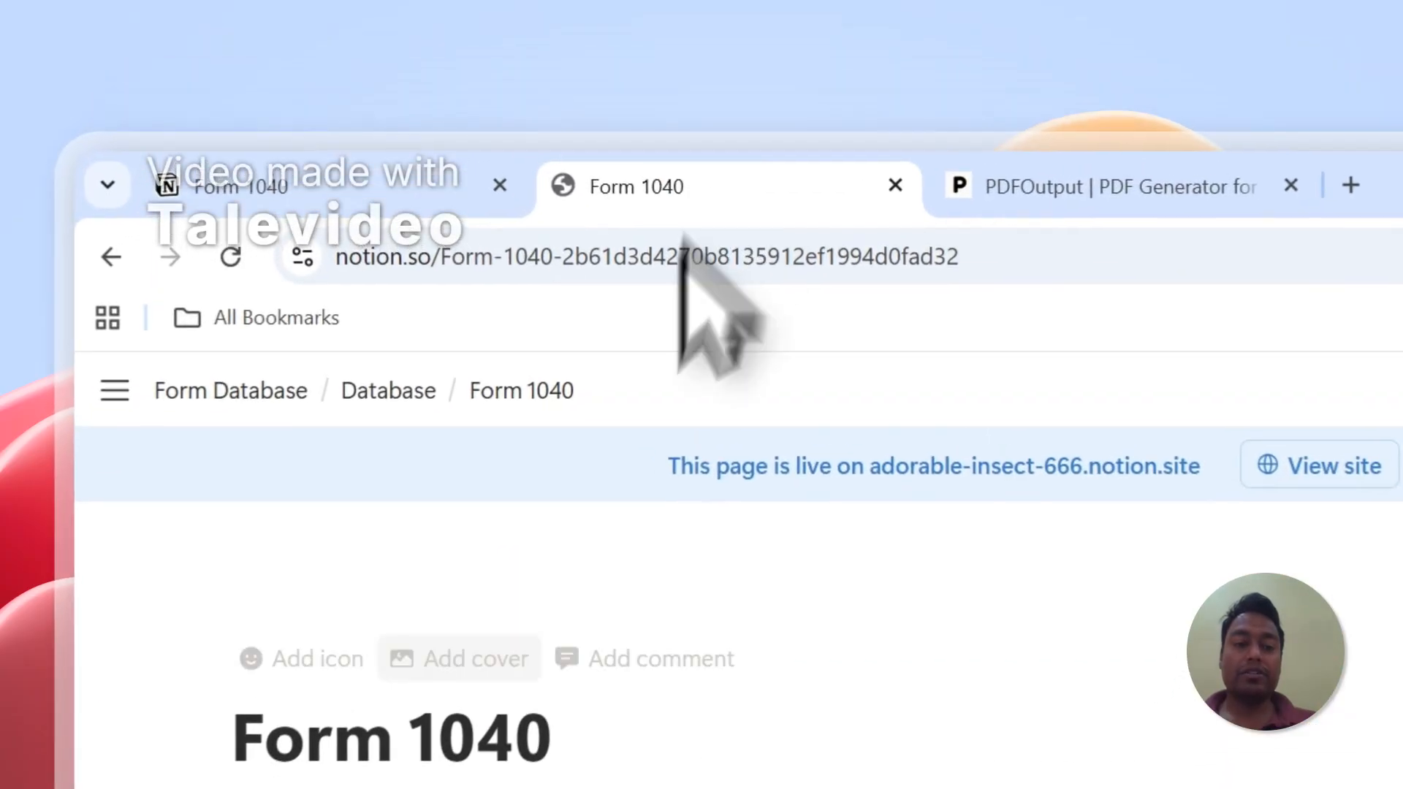
scroll(409, 409, down, 2)
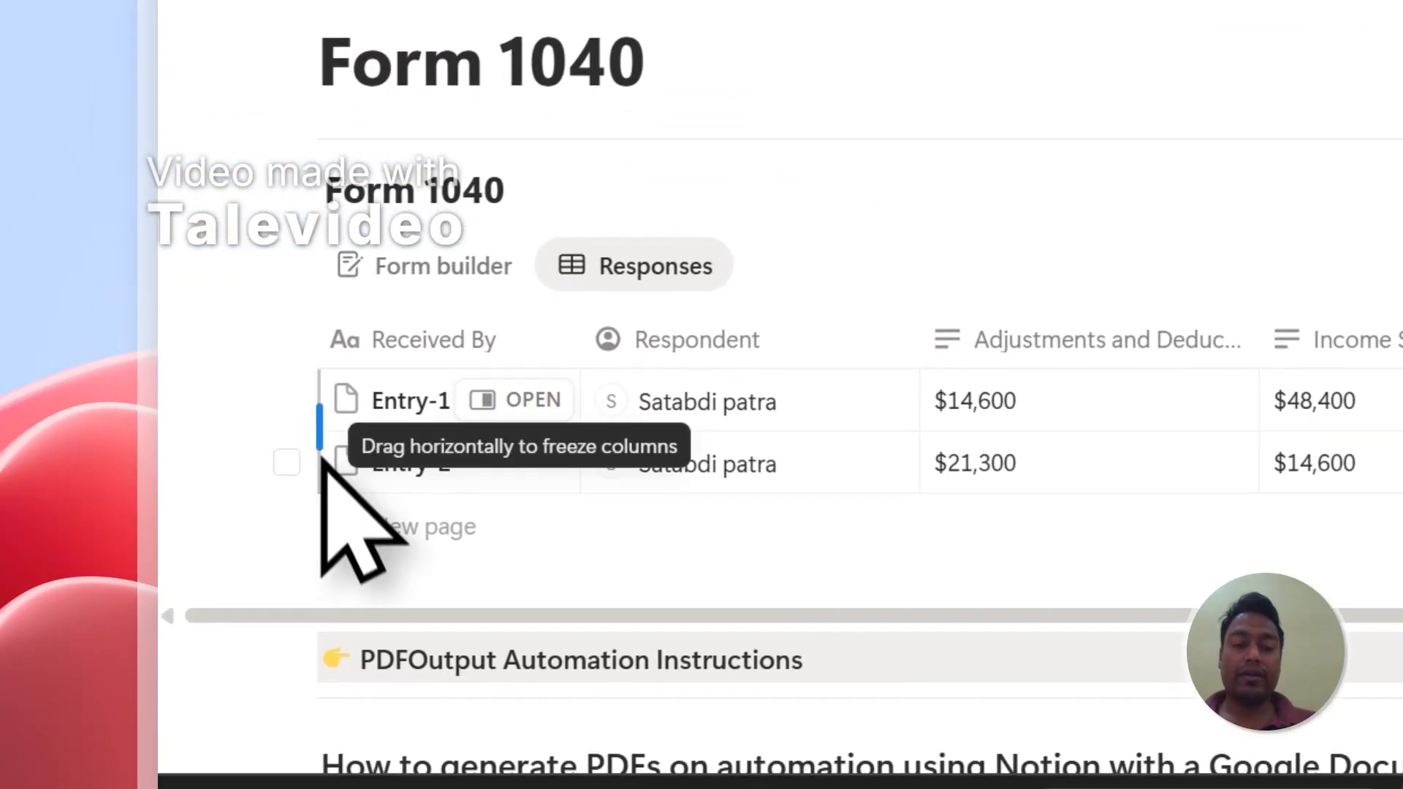
click(291, 400)
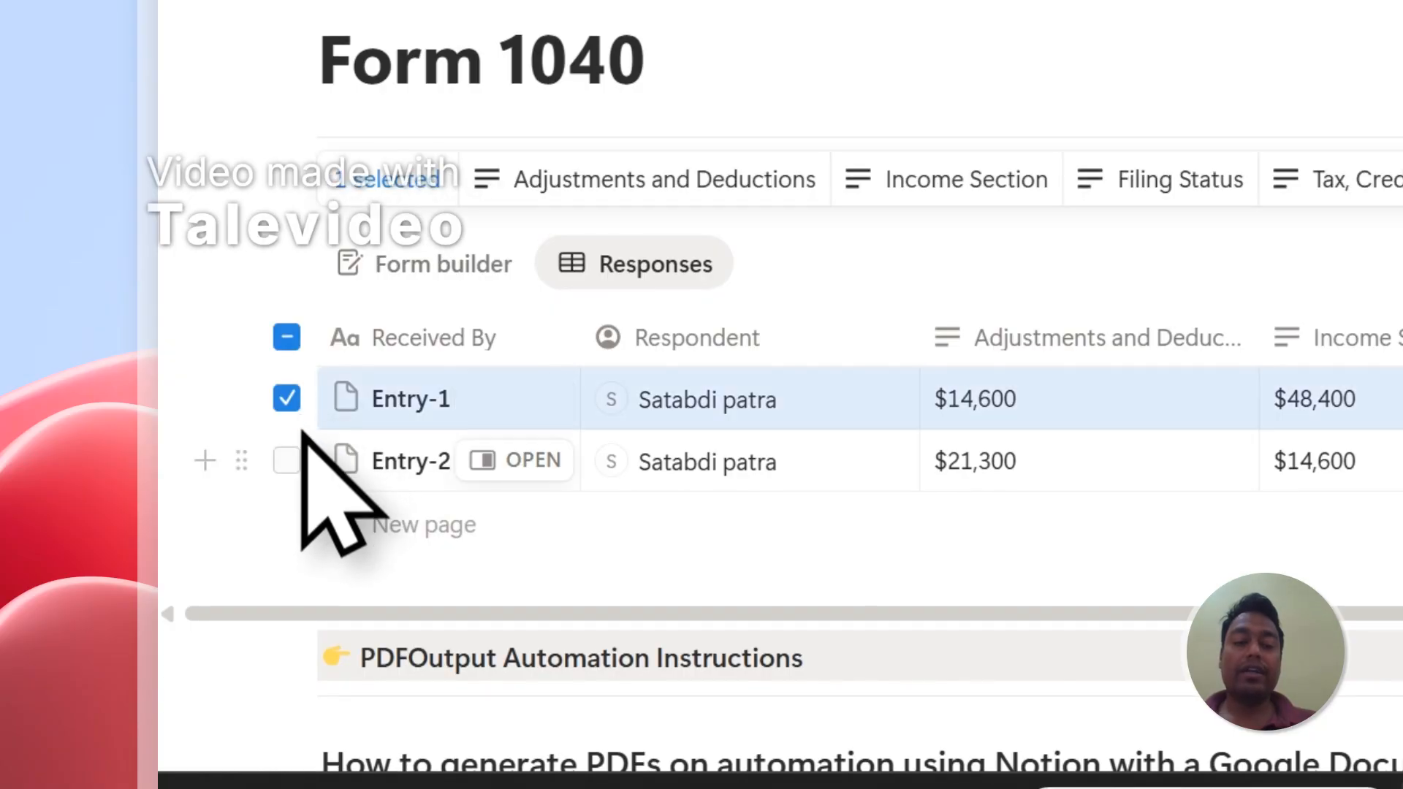
click(288, 460)
click(288, 341)
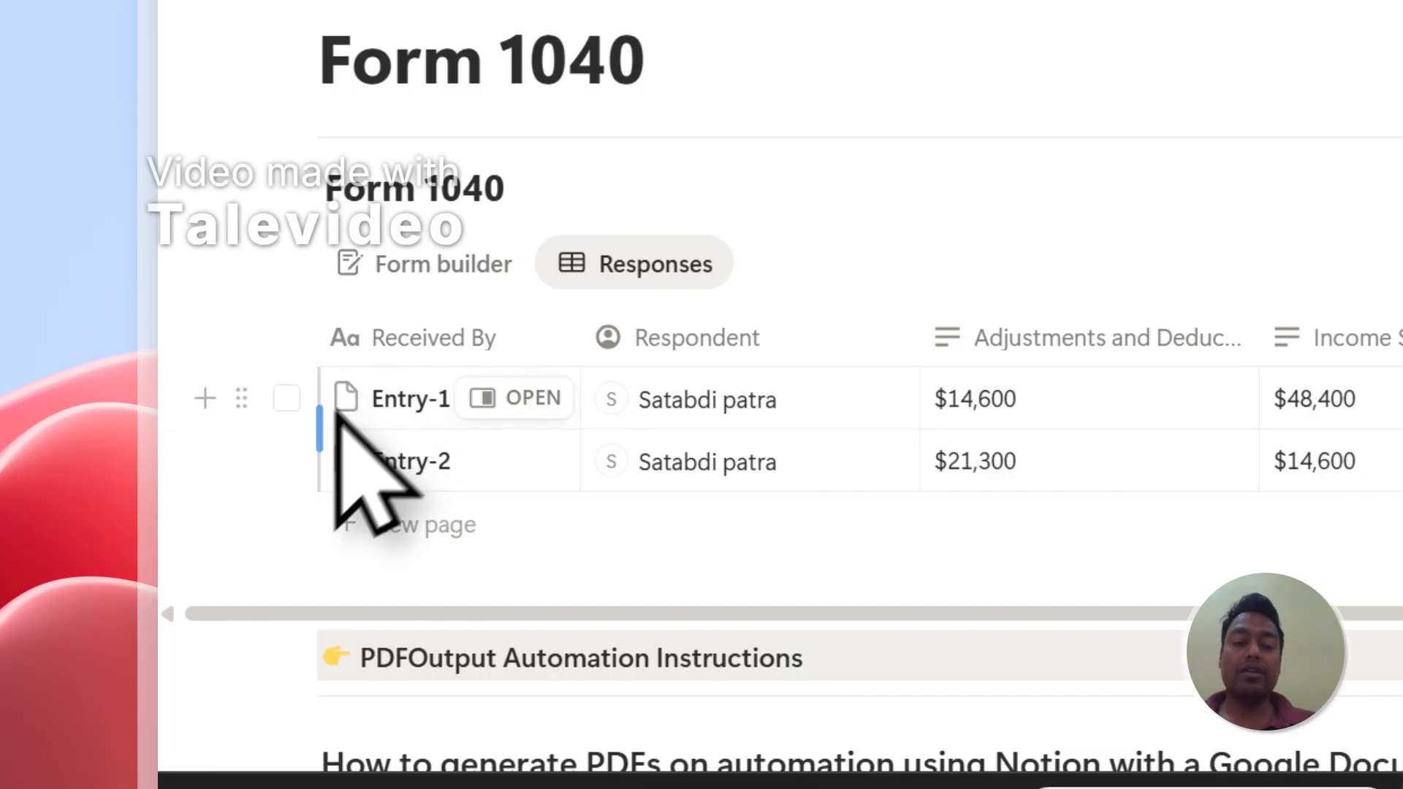
click(287, 401)
click(287, 461)
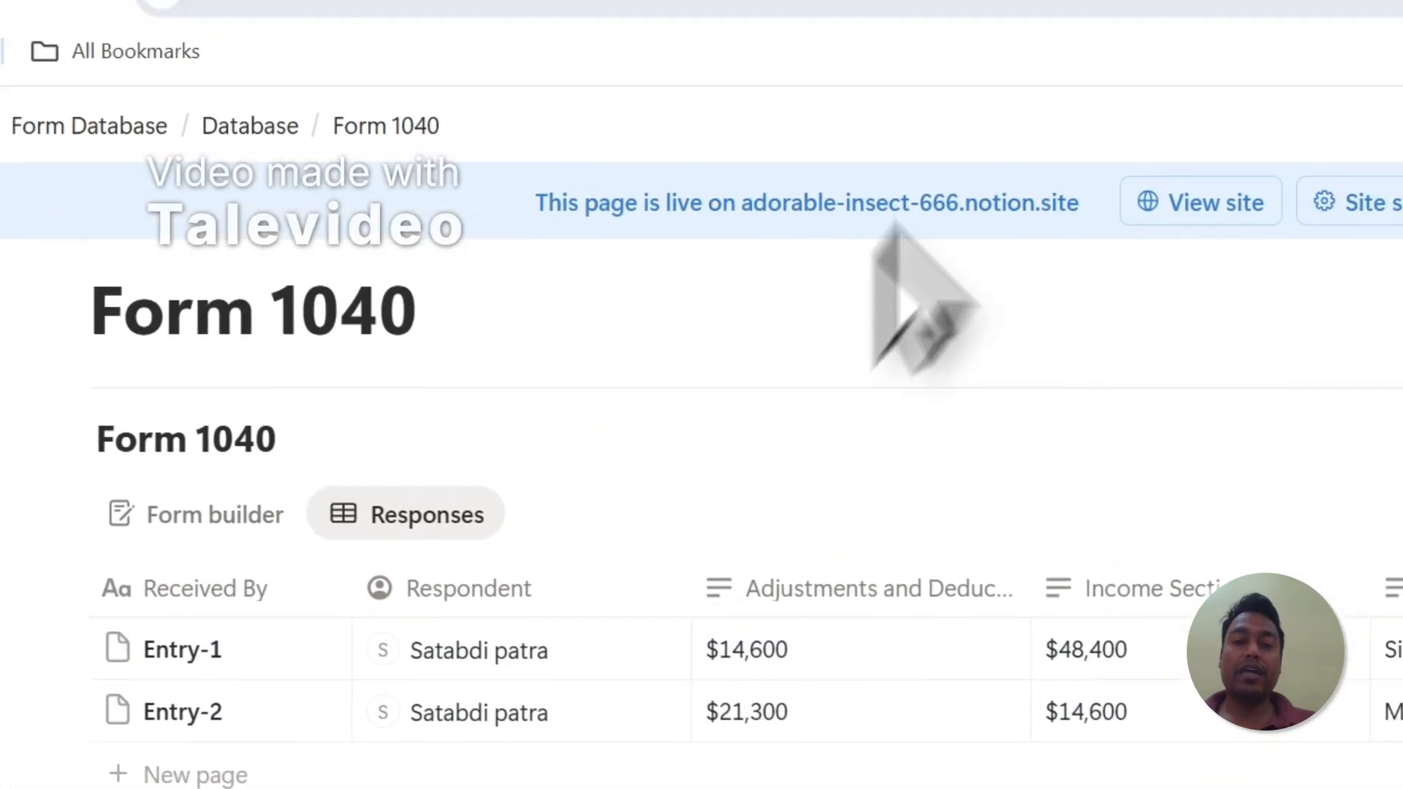
- Switch to the PDFOutput site, start creating PDFs and sign in with the intended Google account
click(757, 130)
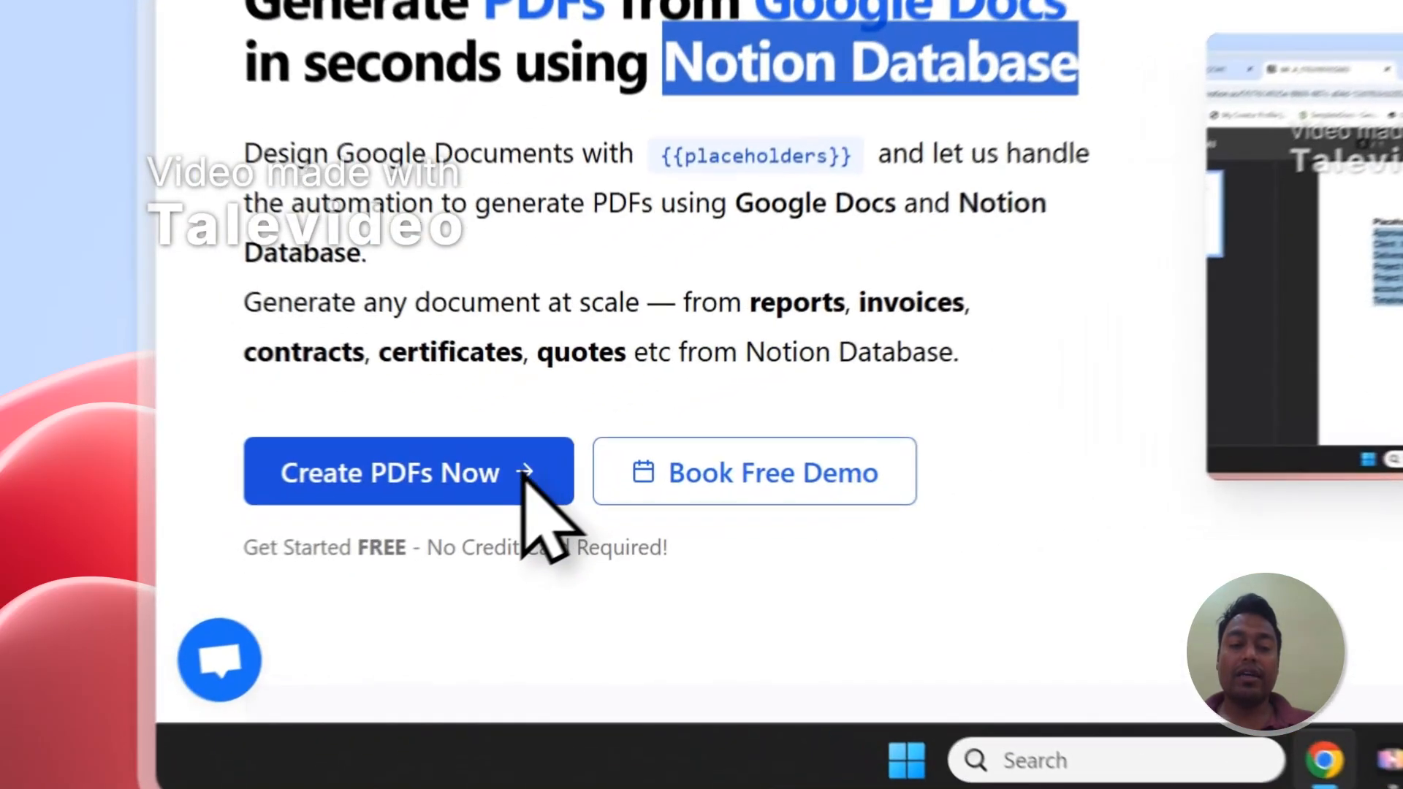
click(358, 522)
scroll(1103, 267, up, 2)
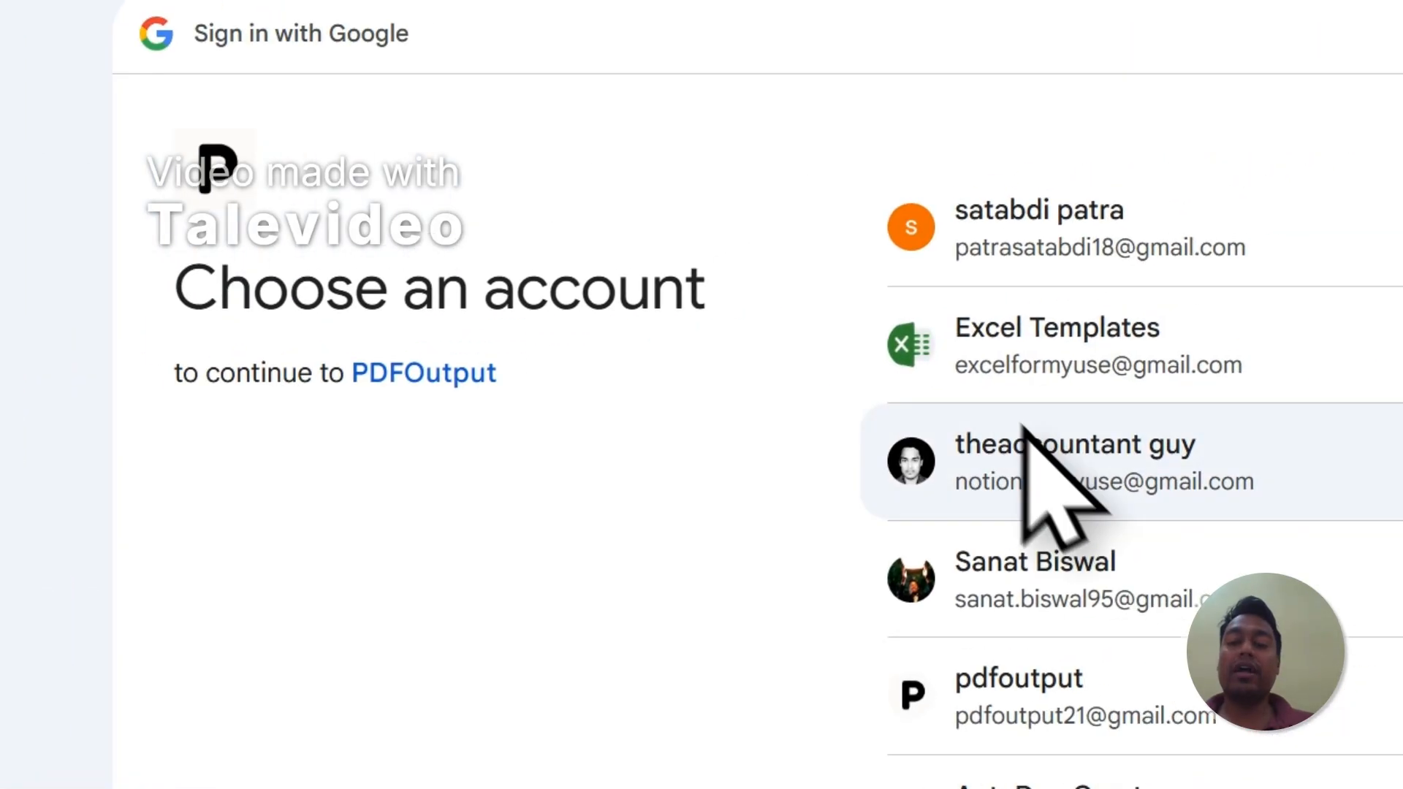
click(914, 497)
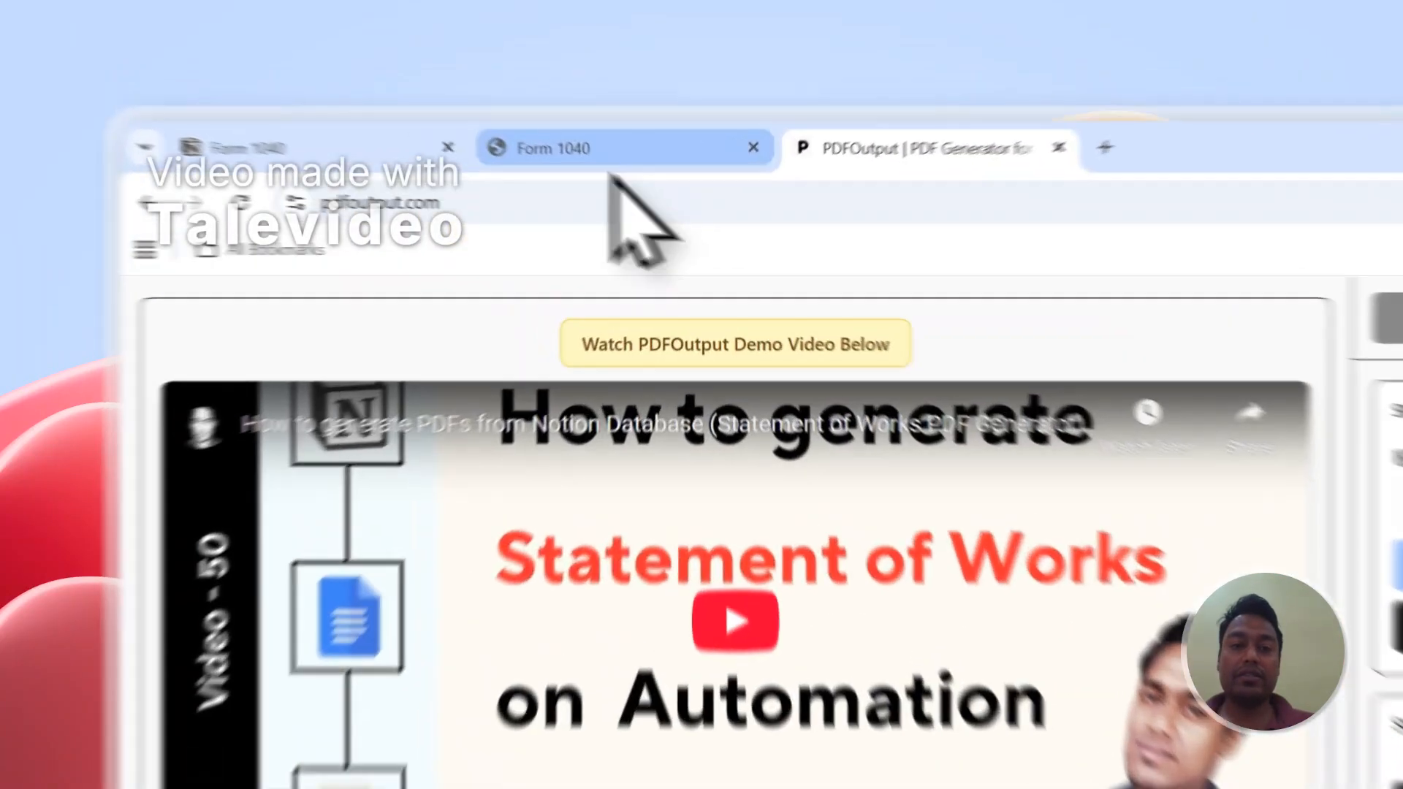
- Check the Notion Form 1040 page and examine PDFOutput's mapping section and its list of database properties
click(444, 107)
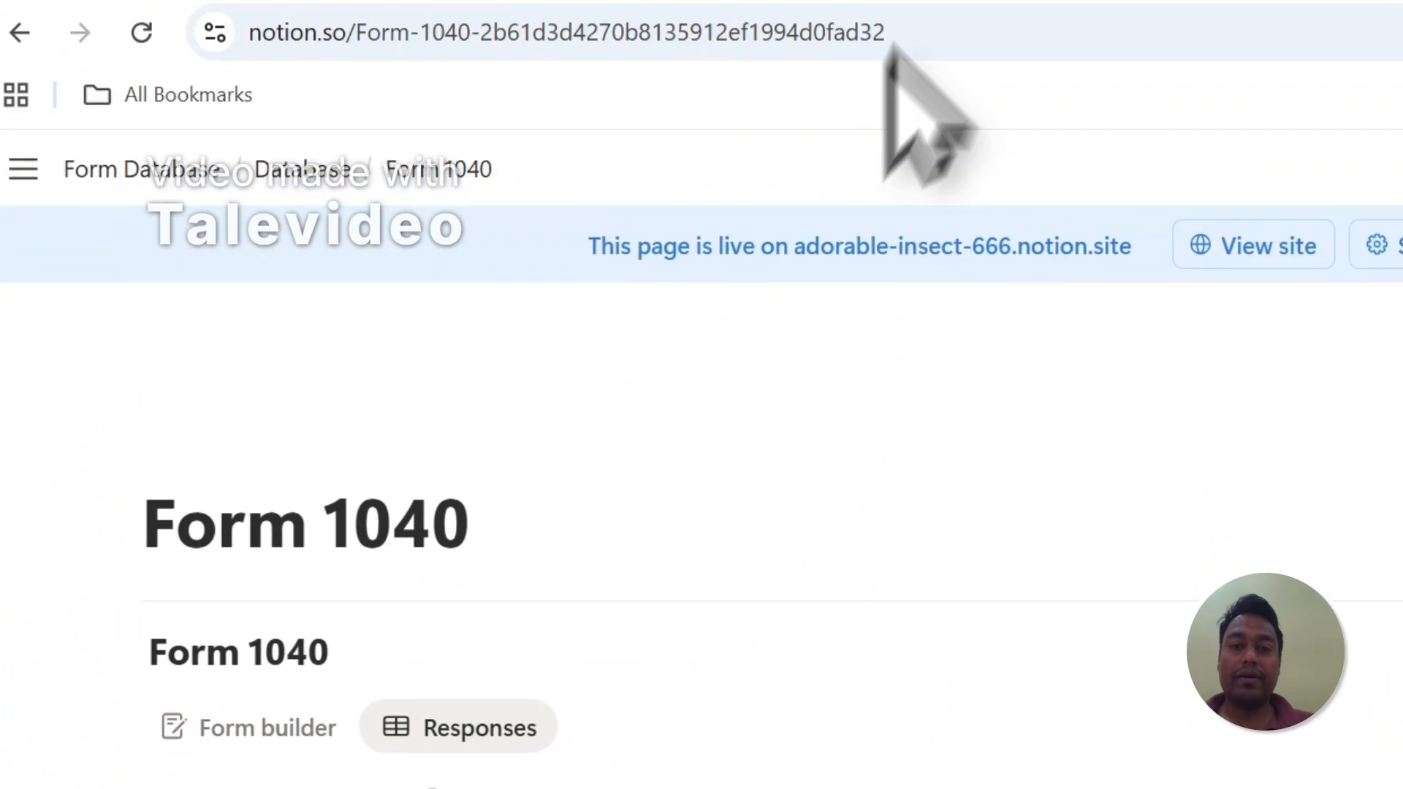
click(962, 0)
scroll(1395, 696, down, 3)
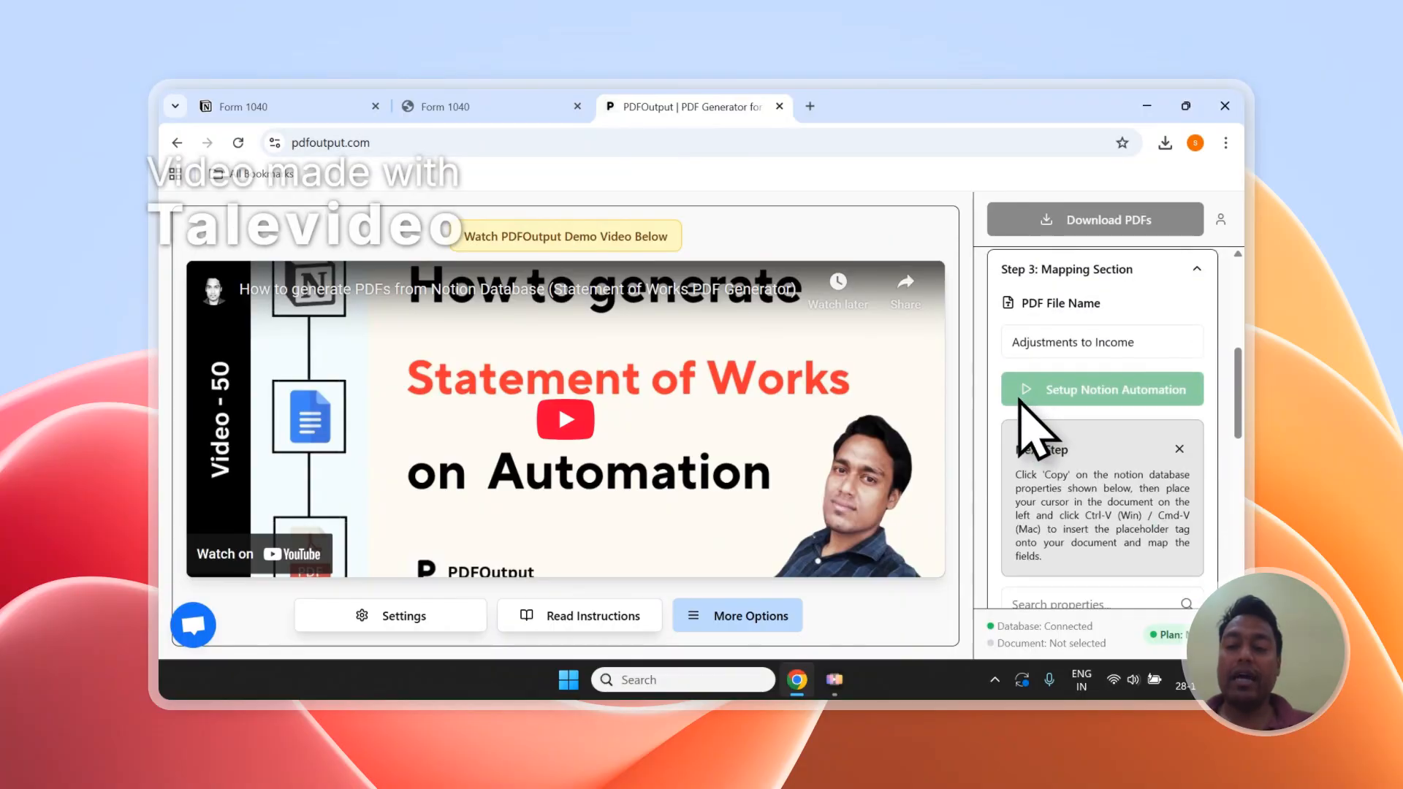
scroll(1105, 439, down, 2)
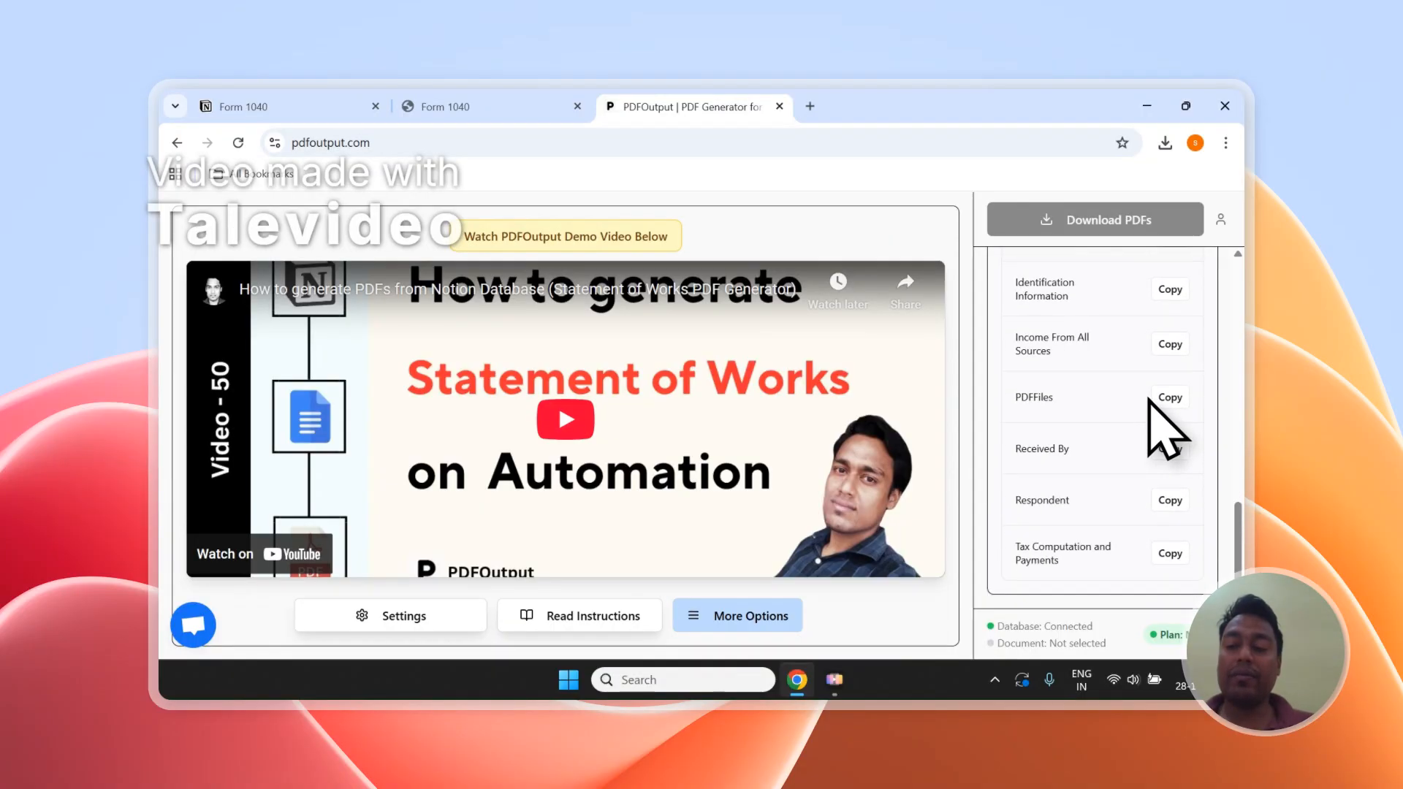
scroll(1173, 460, down, 2)
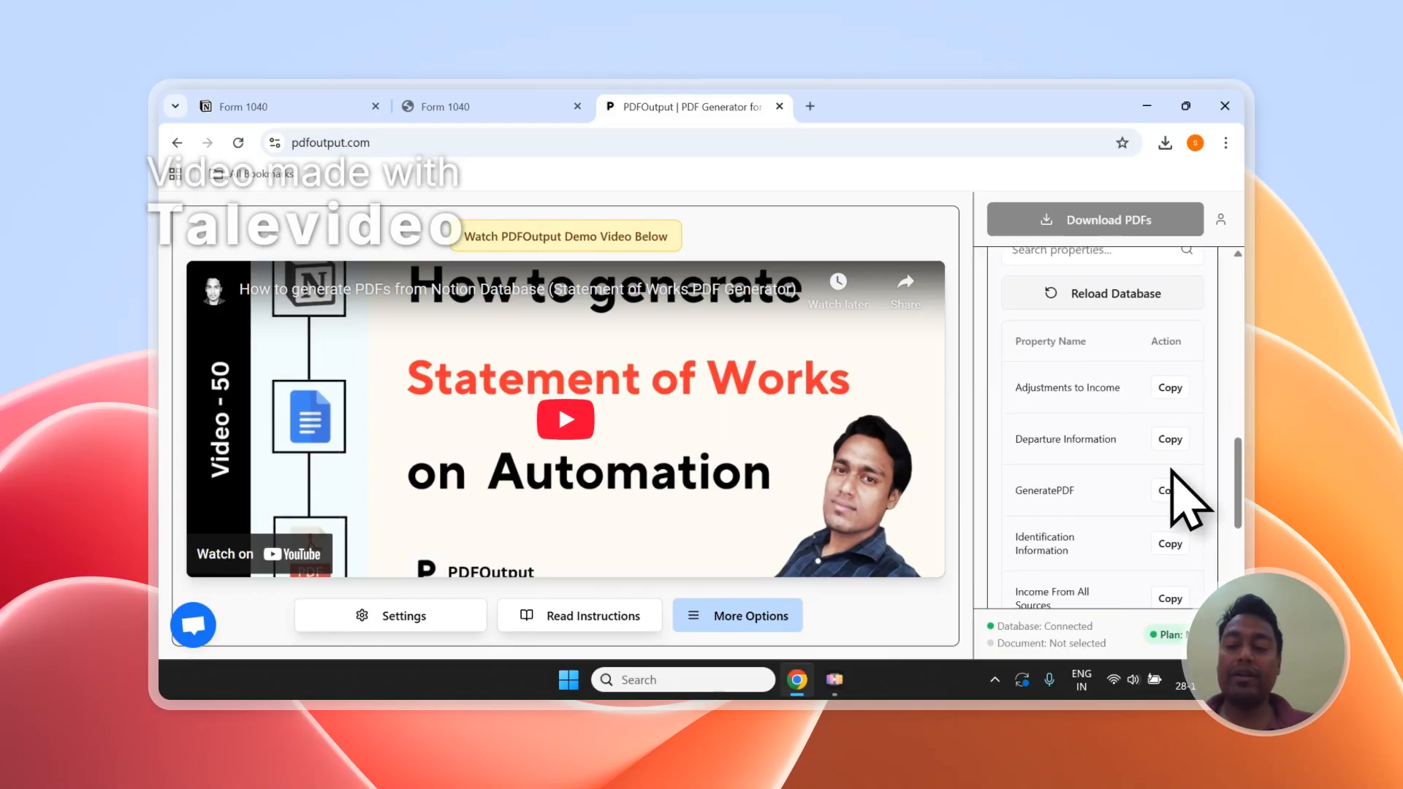
scroll(1172, 475, up, 5)
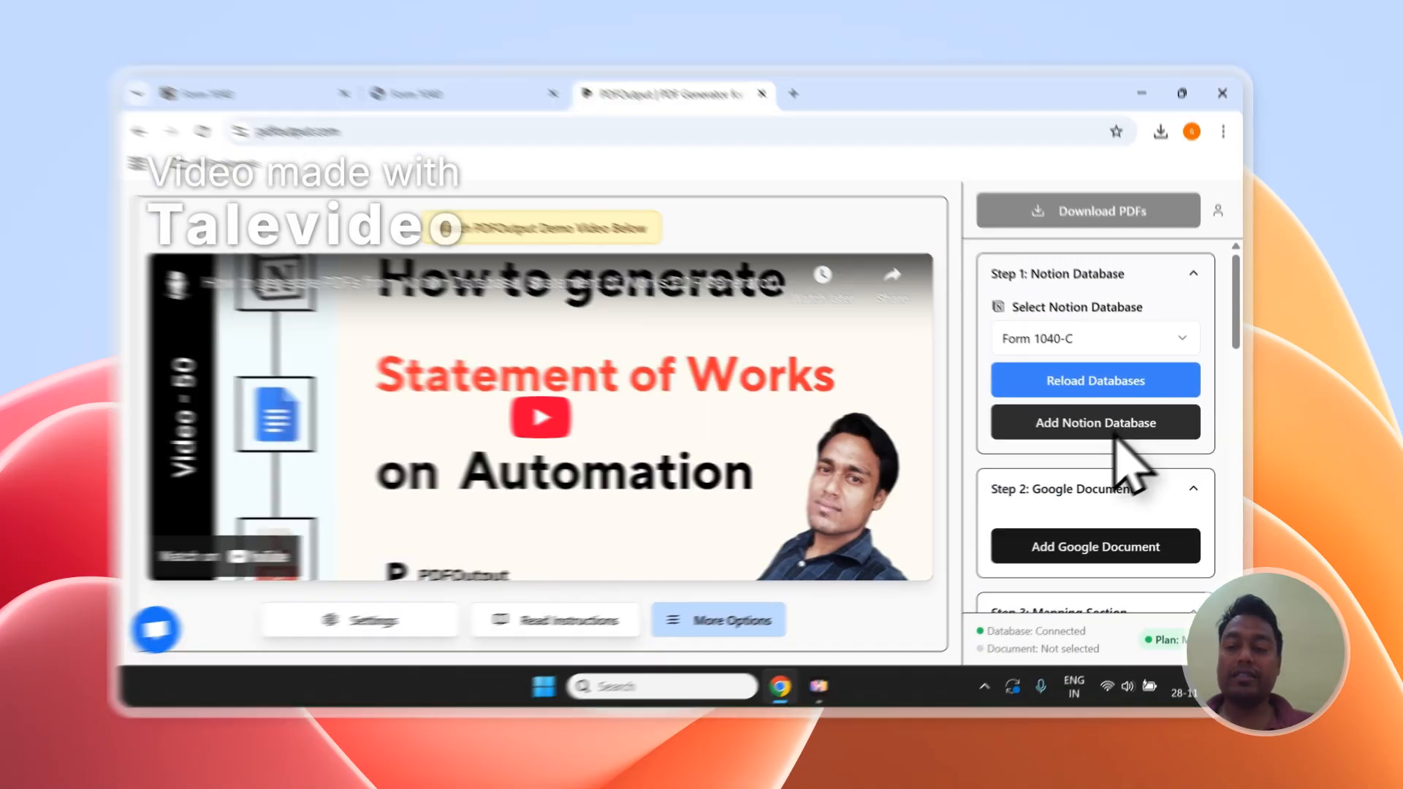
- Start adding a Notion database in PDFOutput and copy the page title "Form 1040" from the Notion page
click(1128, 429)
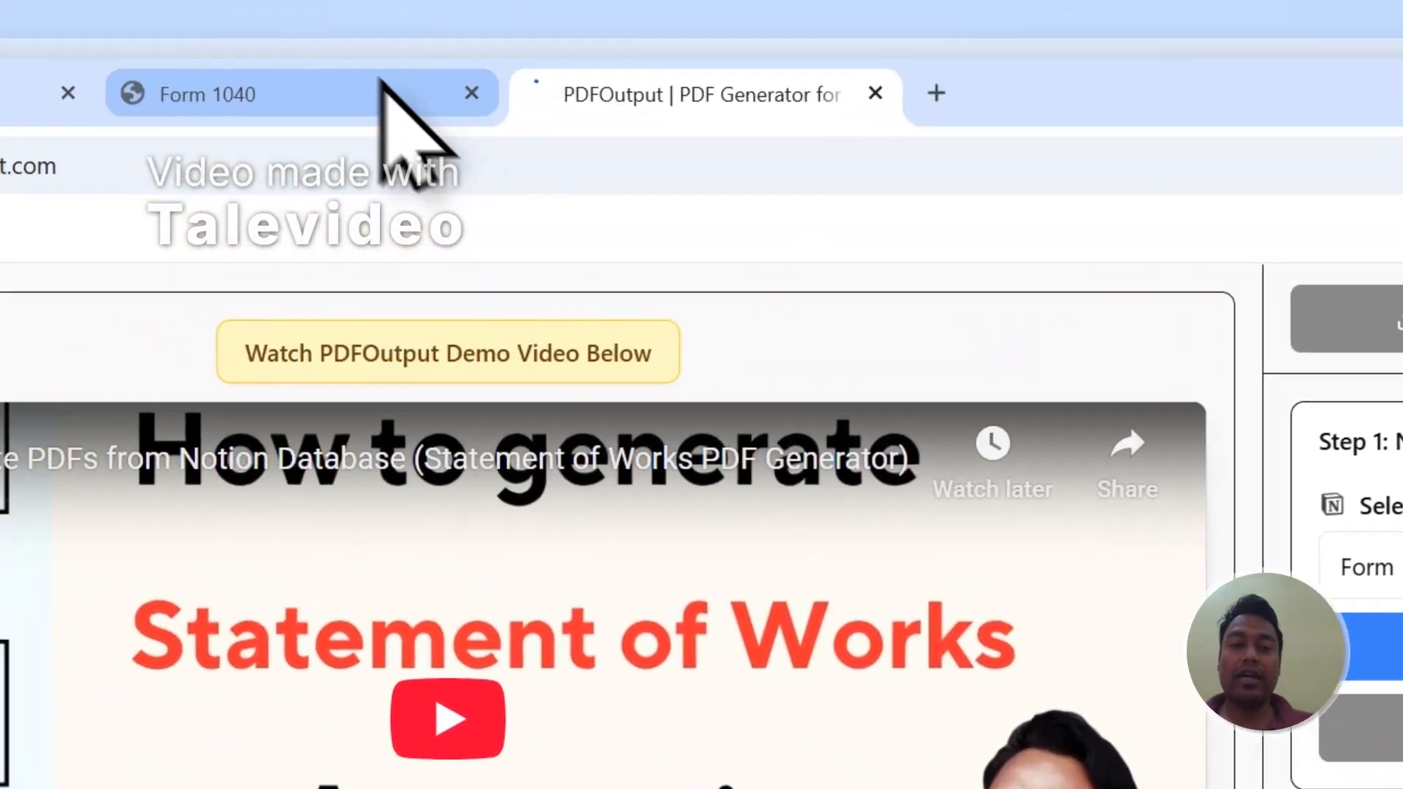
click(388, 92)
click(557, 521)
drag(556, 520, 217, 509)
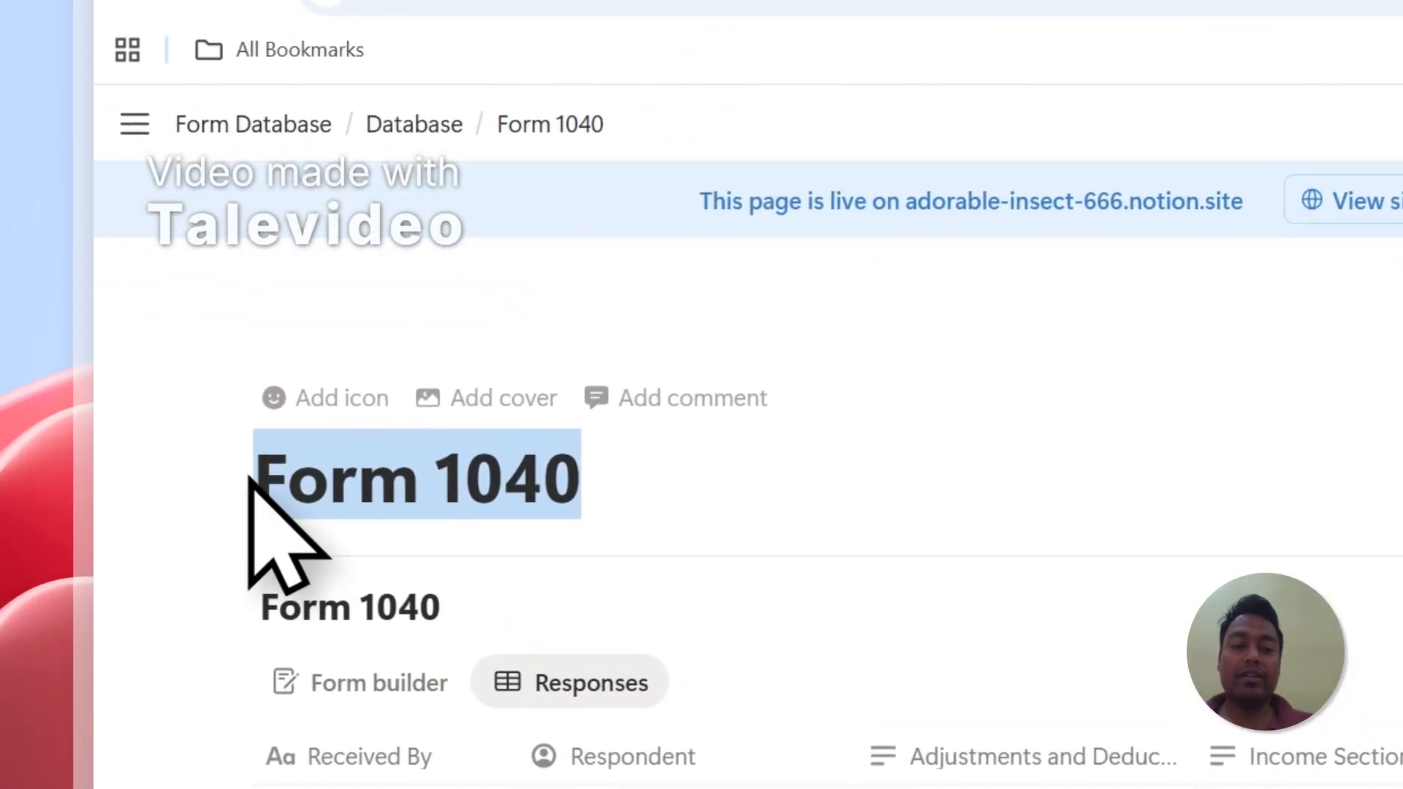
right_click(338, 504)
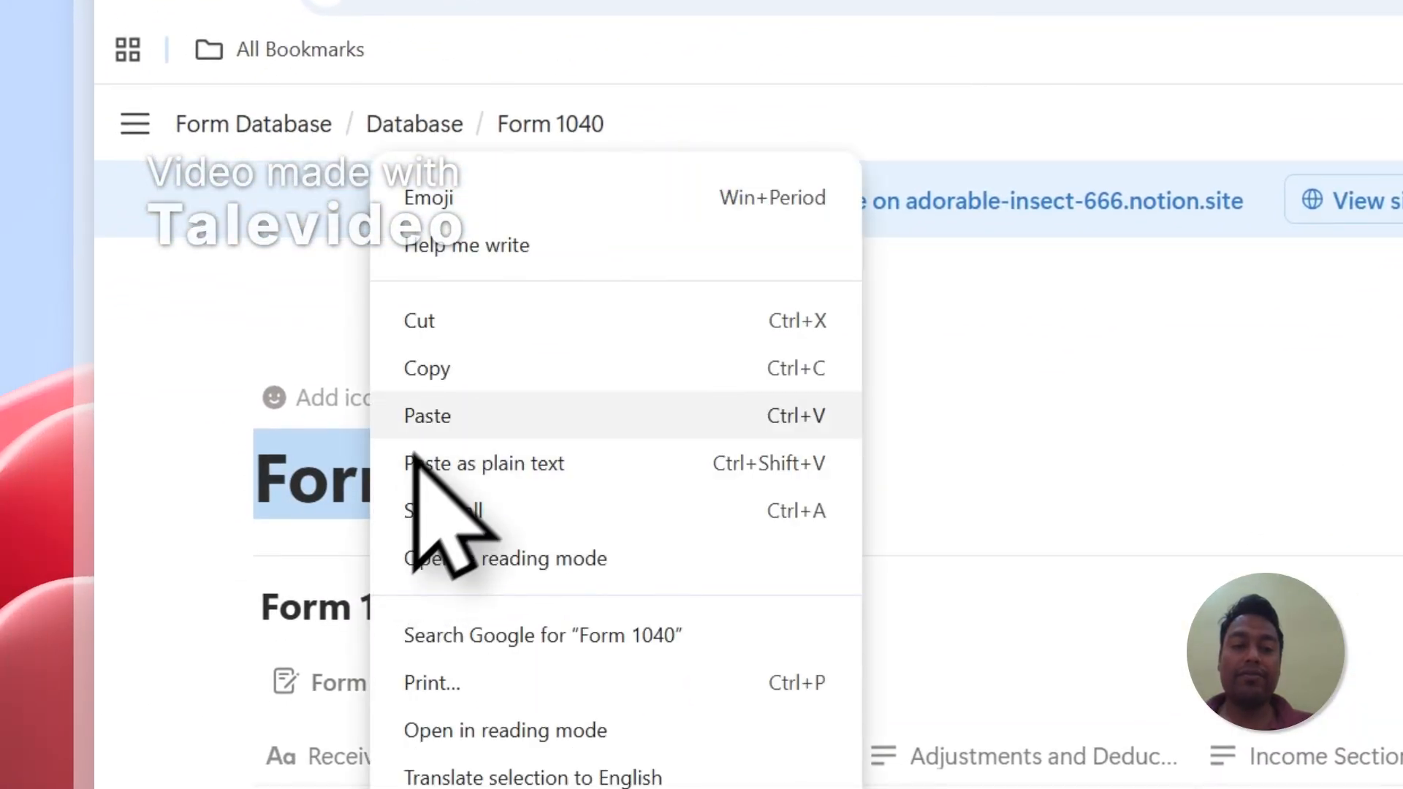
click(427, 371)
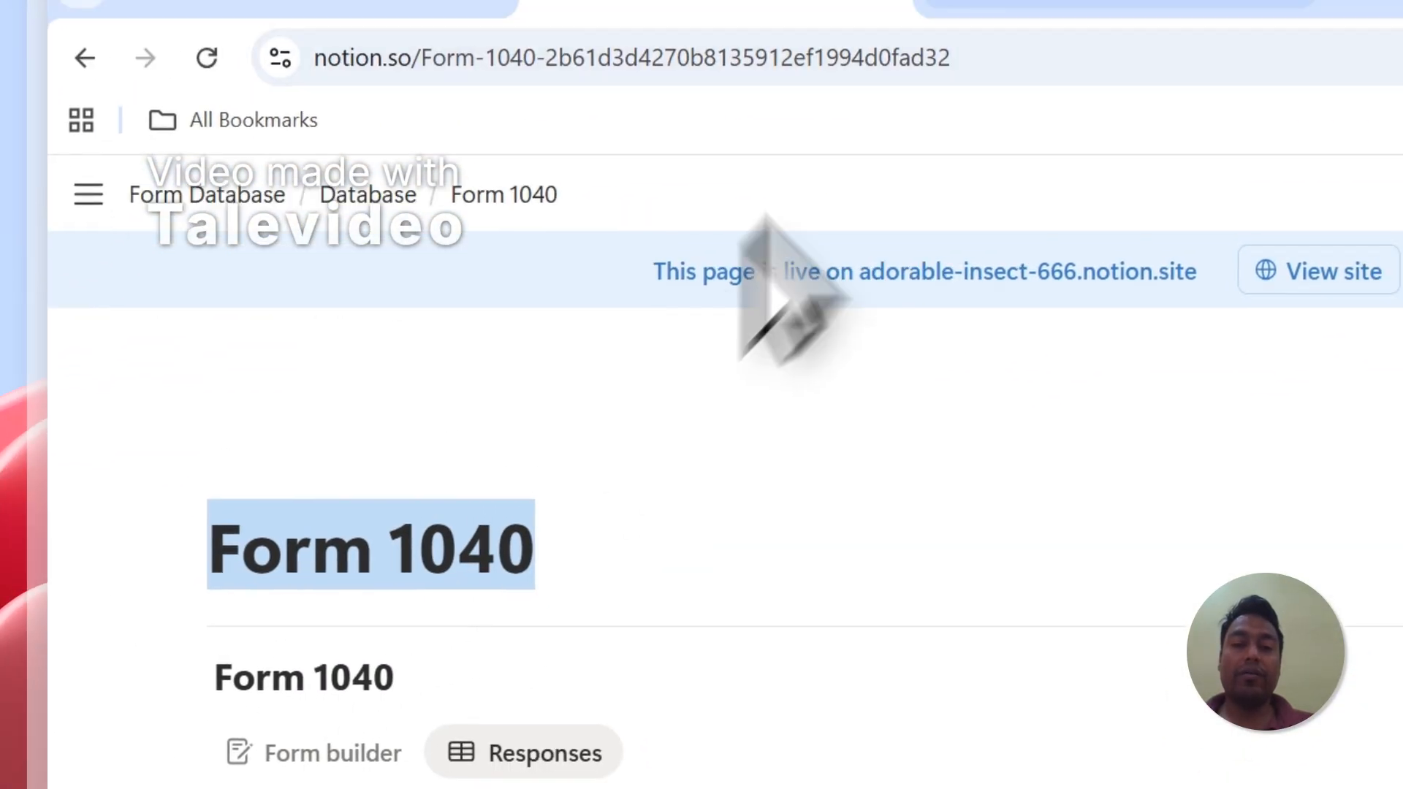
- Proceed to page selection in the PDFOutput connection request, search for "Form 1040" and select that page under Form Database / Database
click(877, 153)
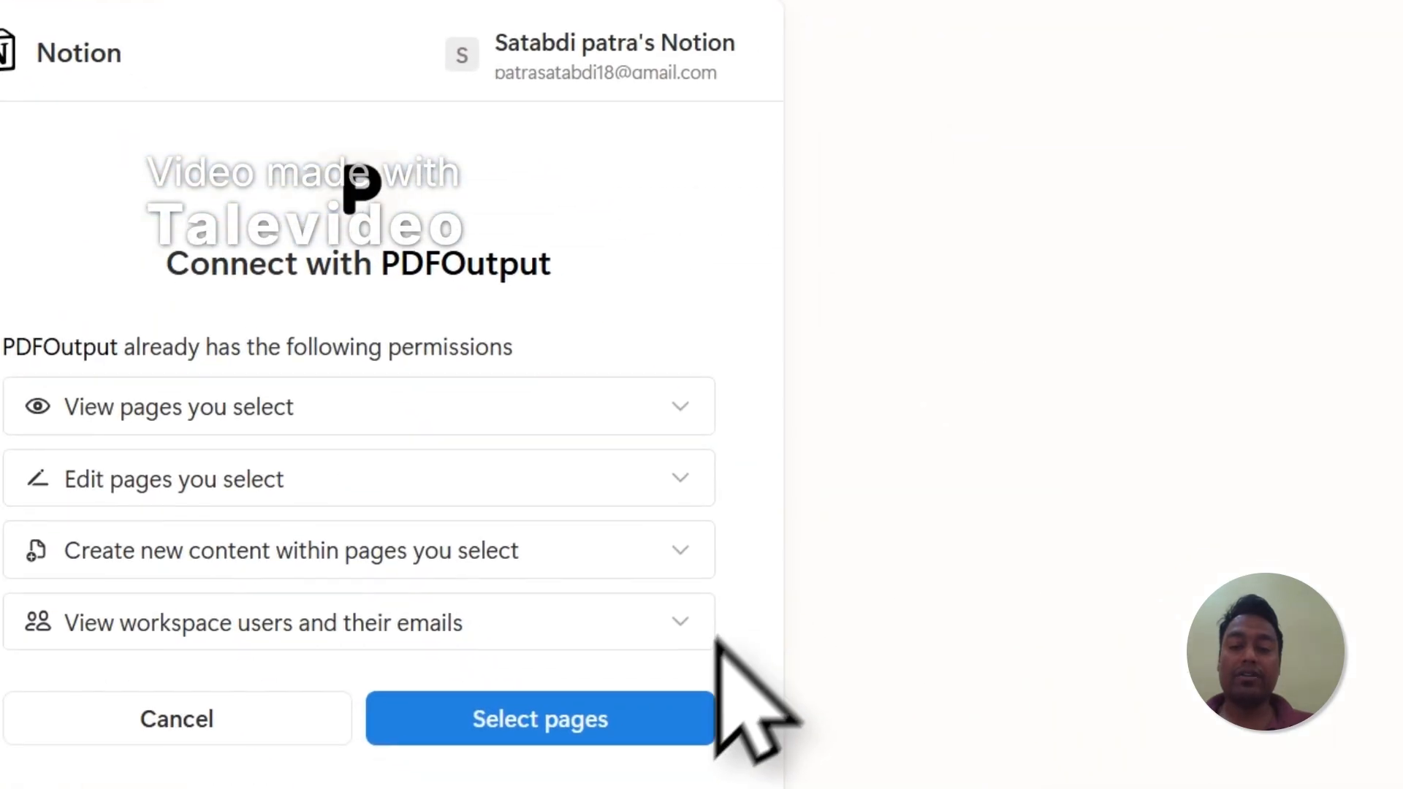
click(716, 709)
right_click(545, 369)
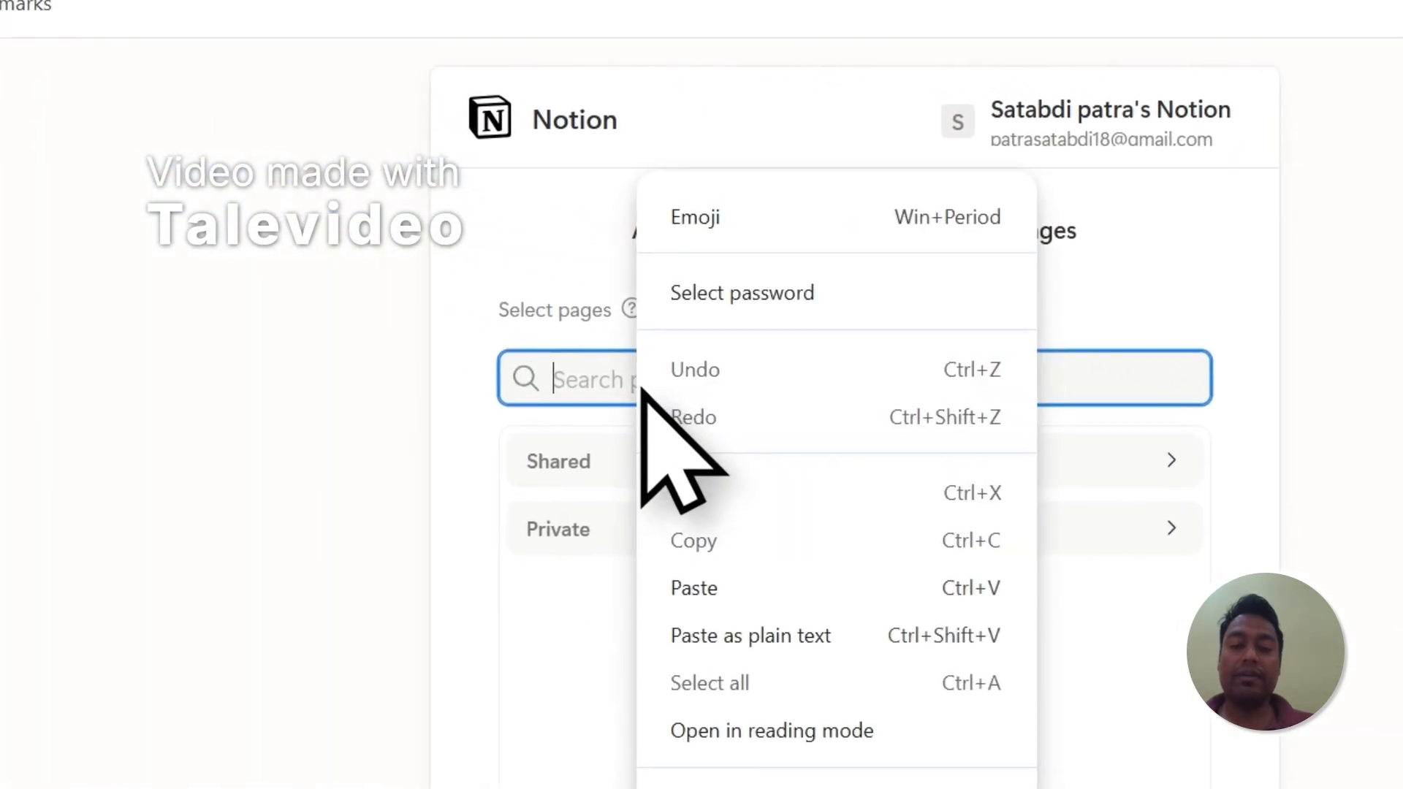
click(623, 563)
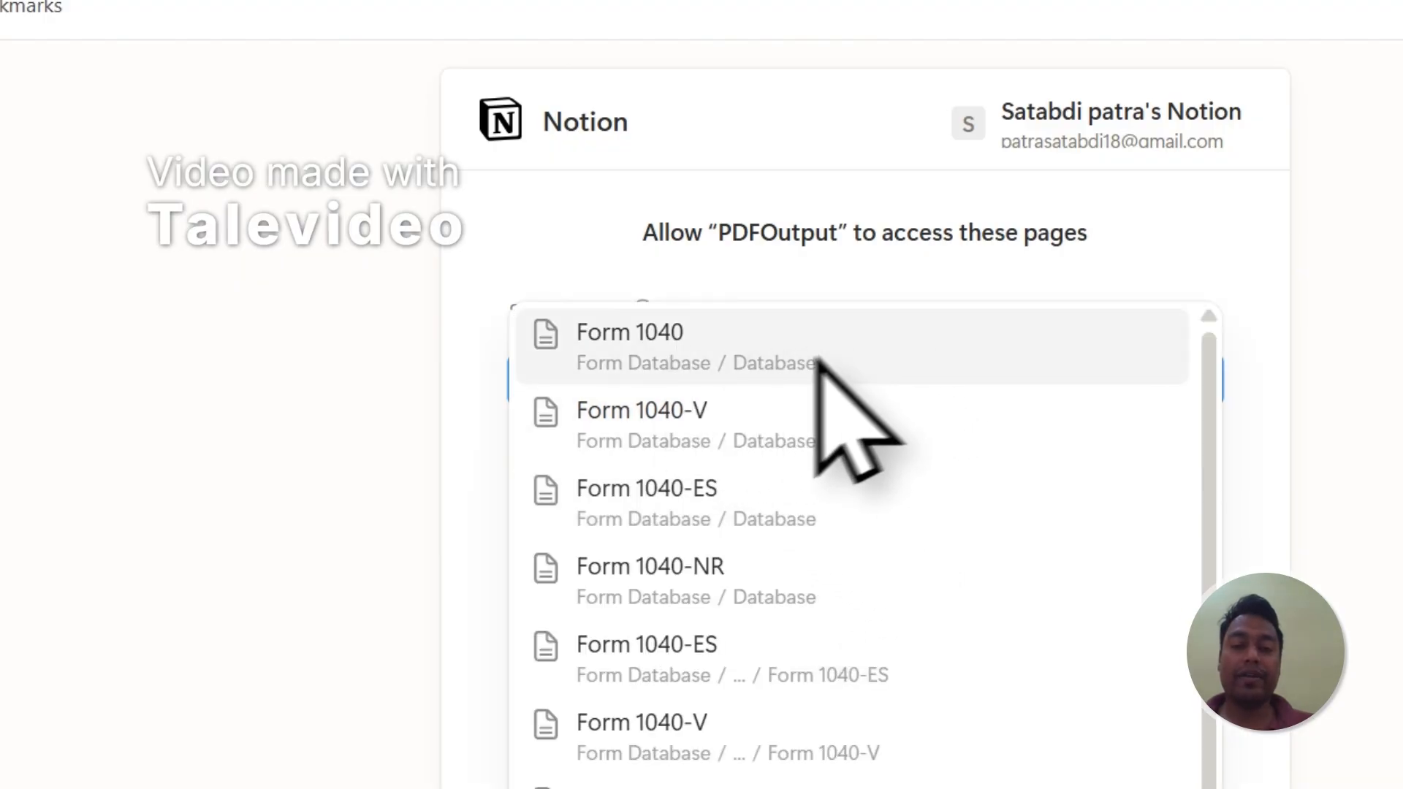
click(752, 365)
click(1041, 298)
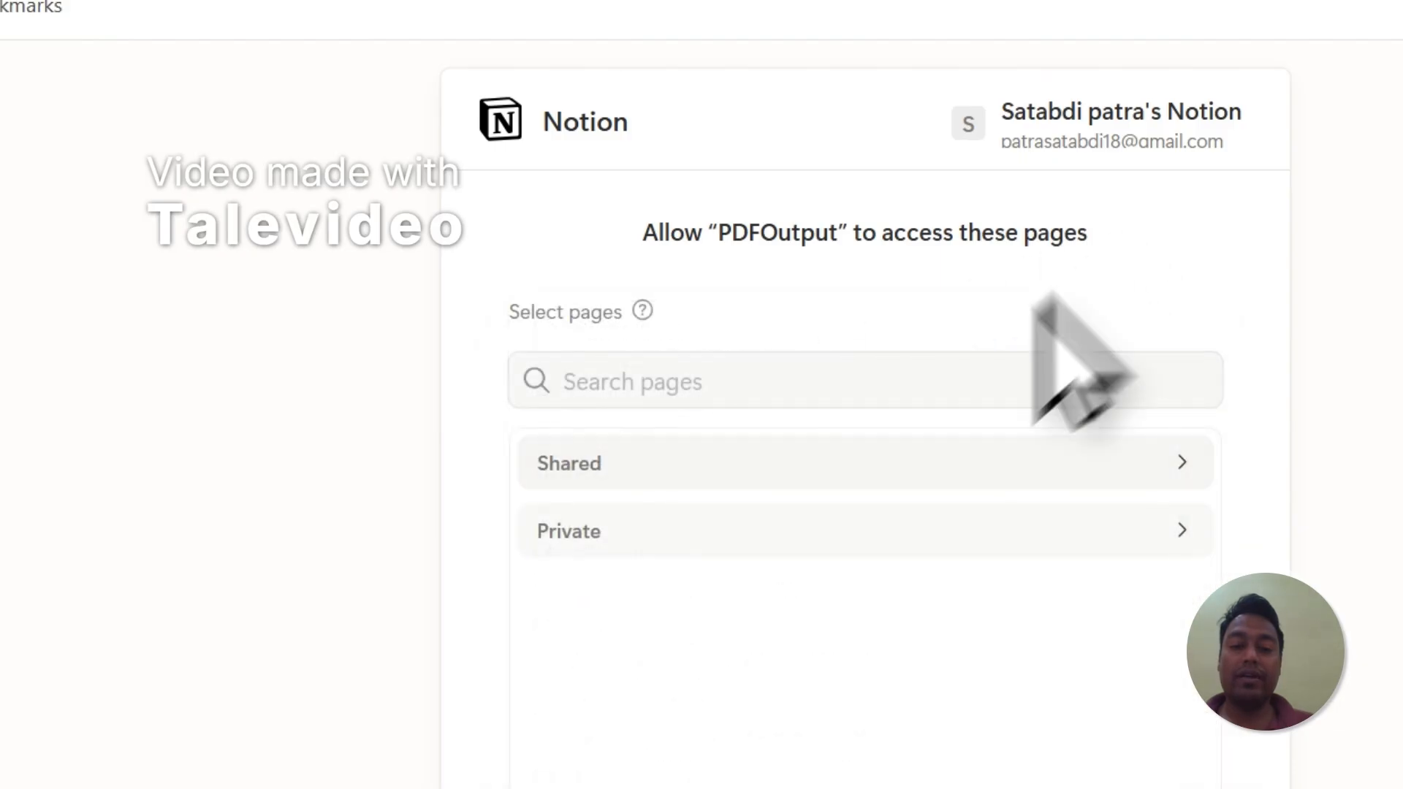
- Review the manually selected pages in the access request and compare them with the Form 1040 title on the Notion page
scroll(731, 534, down, 2)
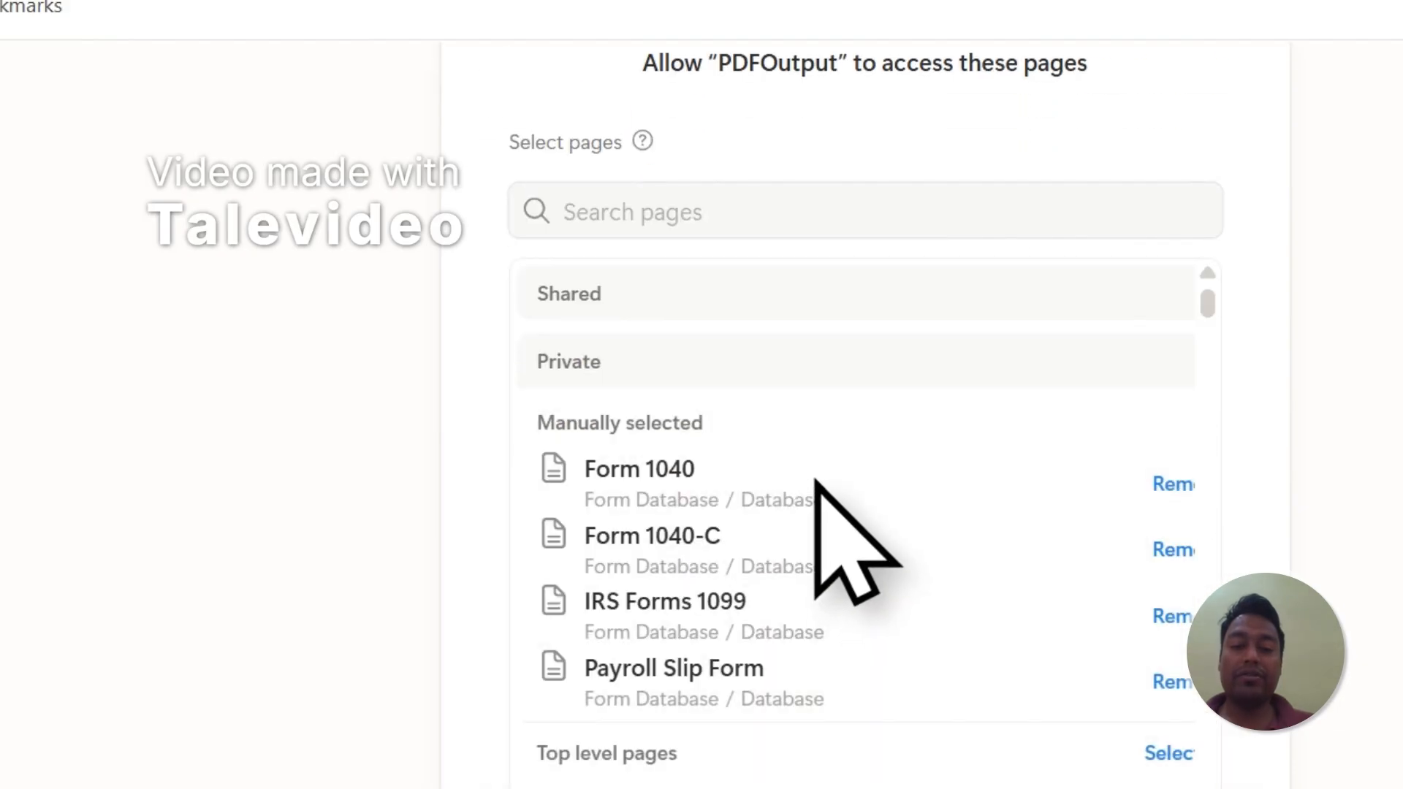
scroll(707, 493, down, 5)
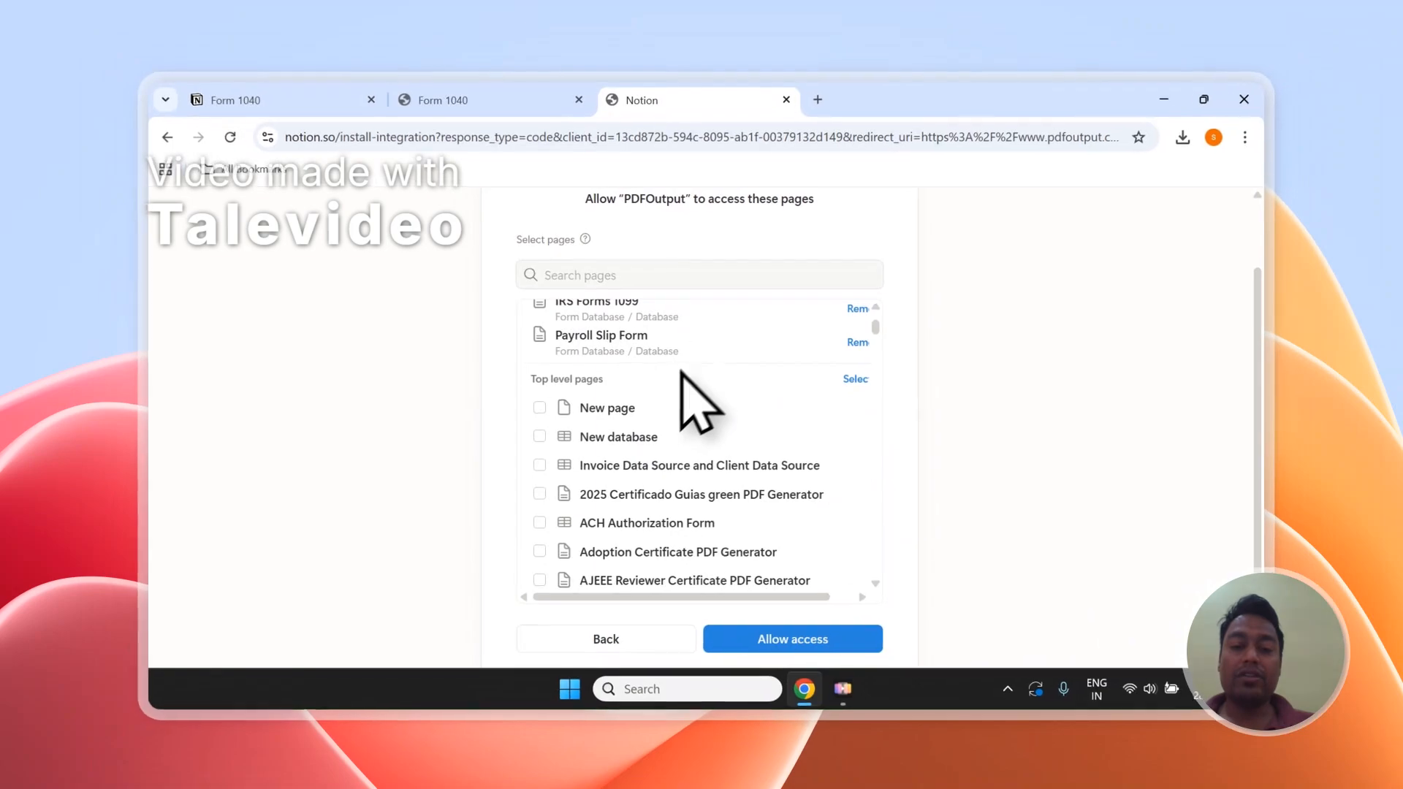
scroll(592, 401, up, 1)
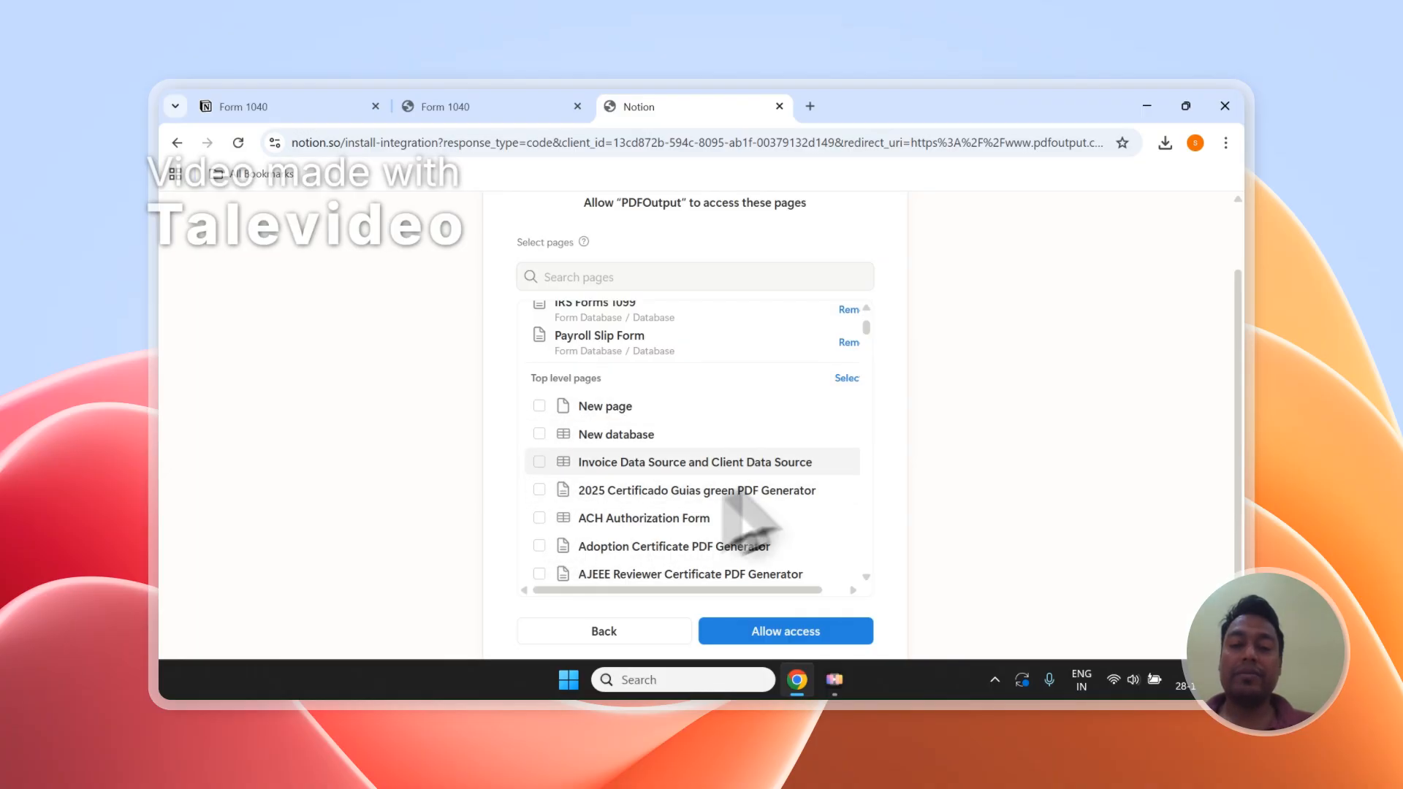
scroll(628, 405, up, 2)
scroll(614, 321, up, 2)
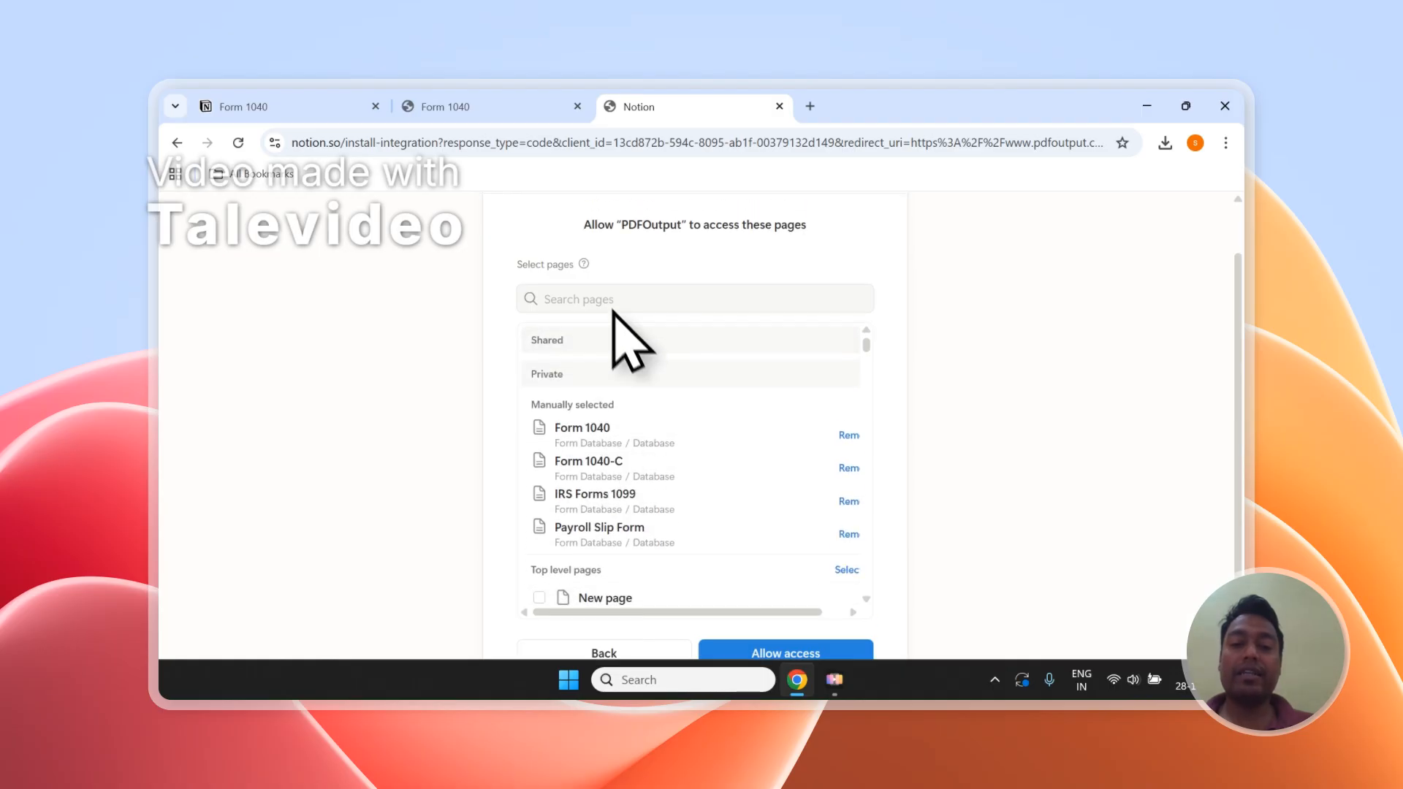
click(601, 362)
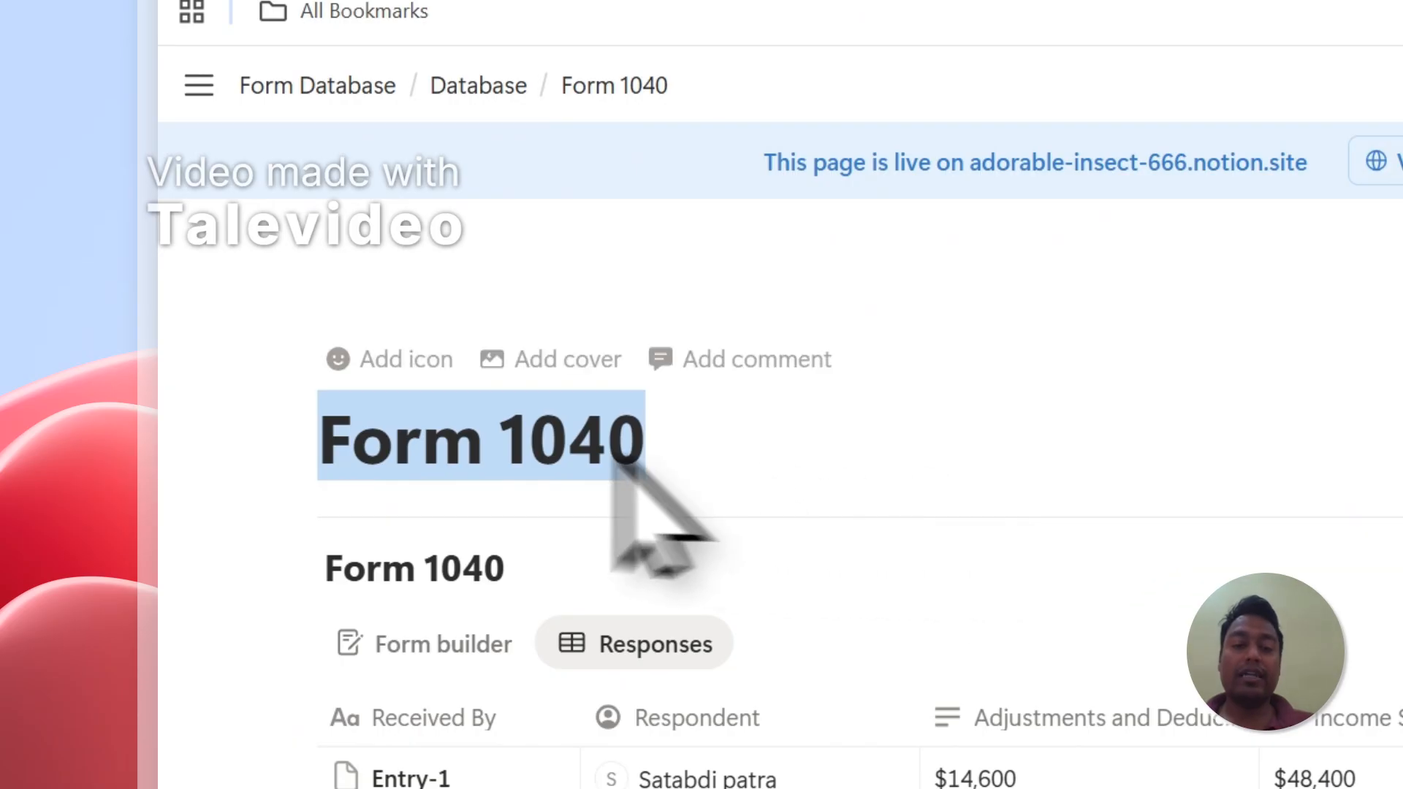
click(449, 441)
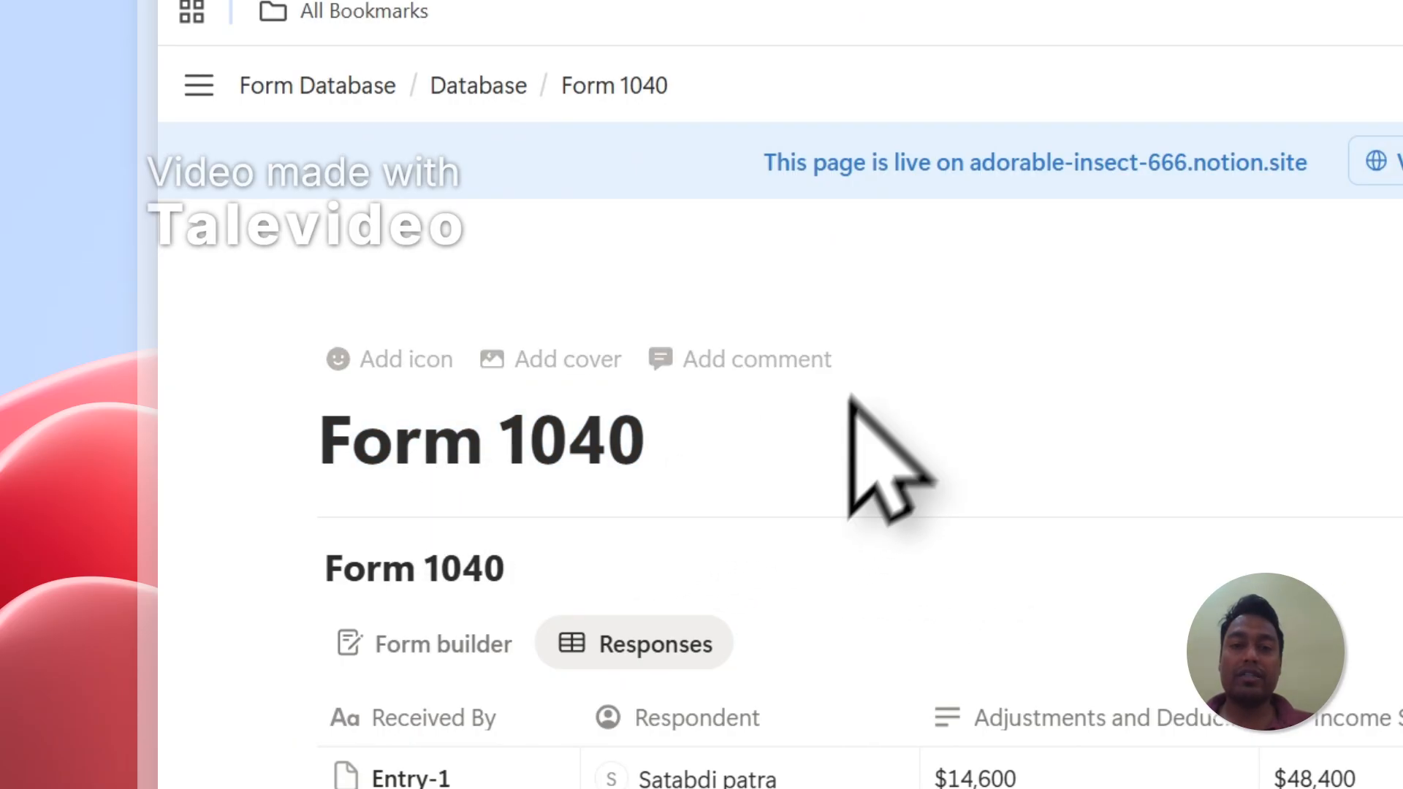
click(925, 139)
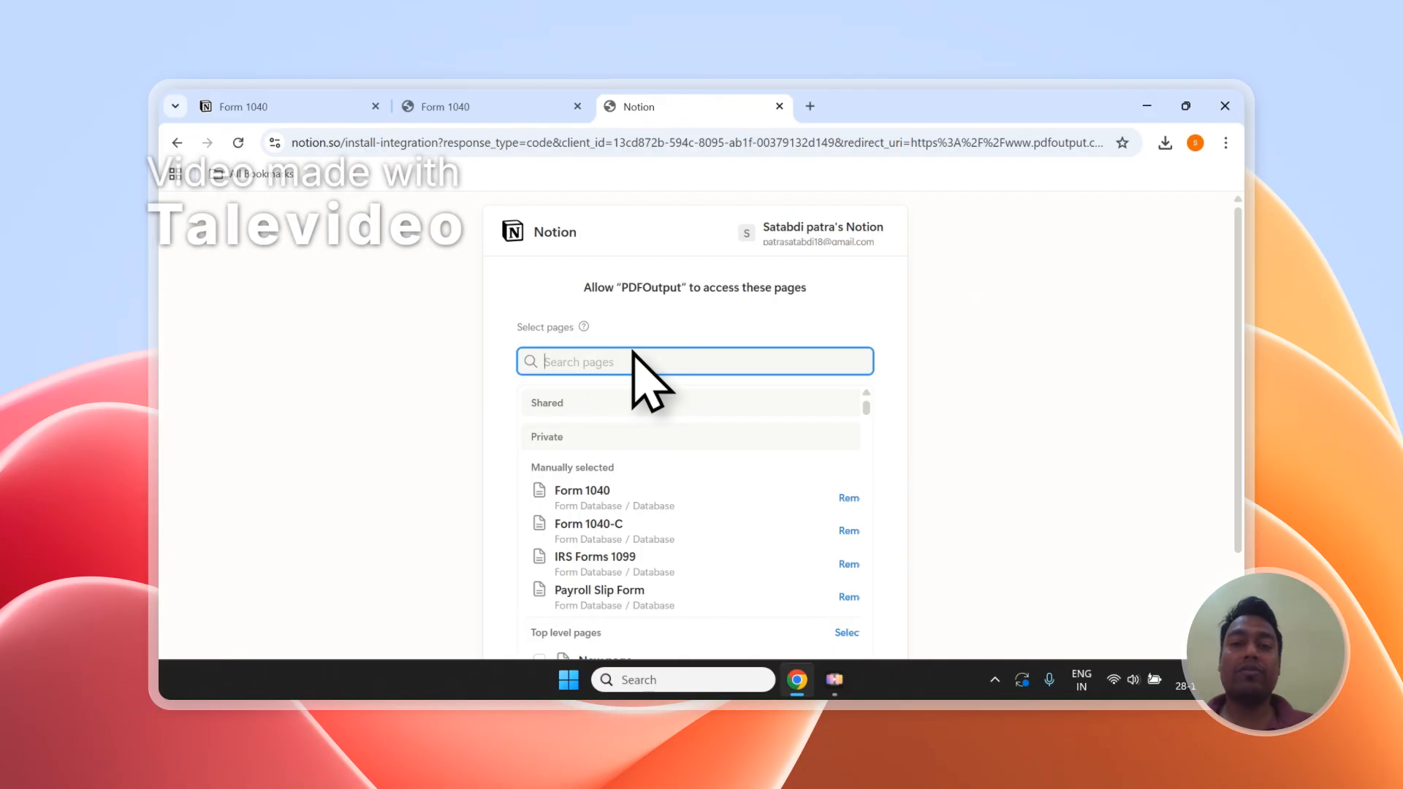
- Allow PDFOutput to access the selected Notion pages
scroll(661, 380, down, 3)
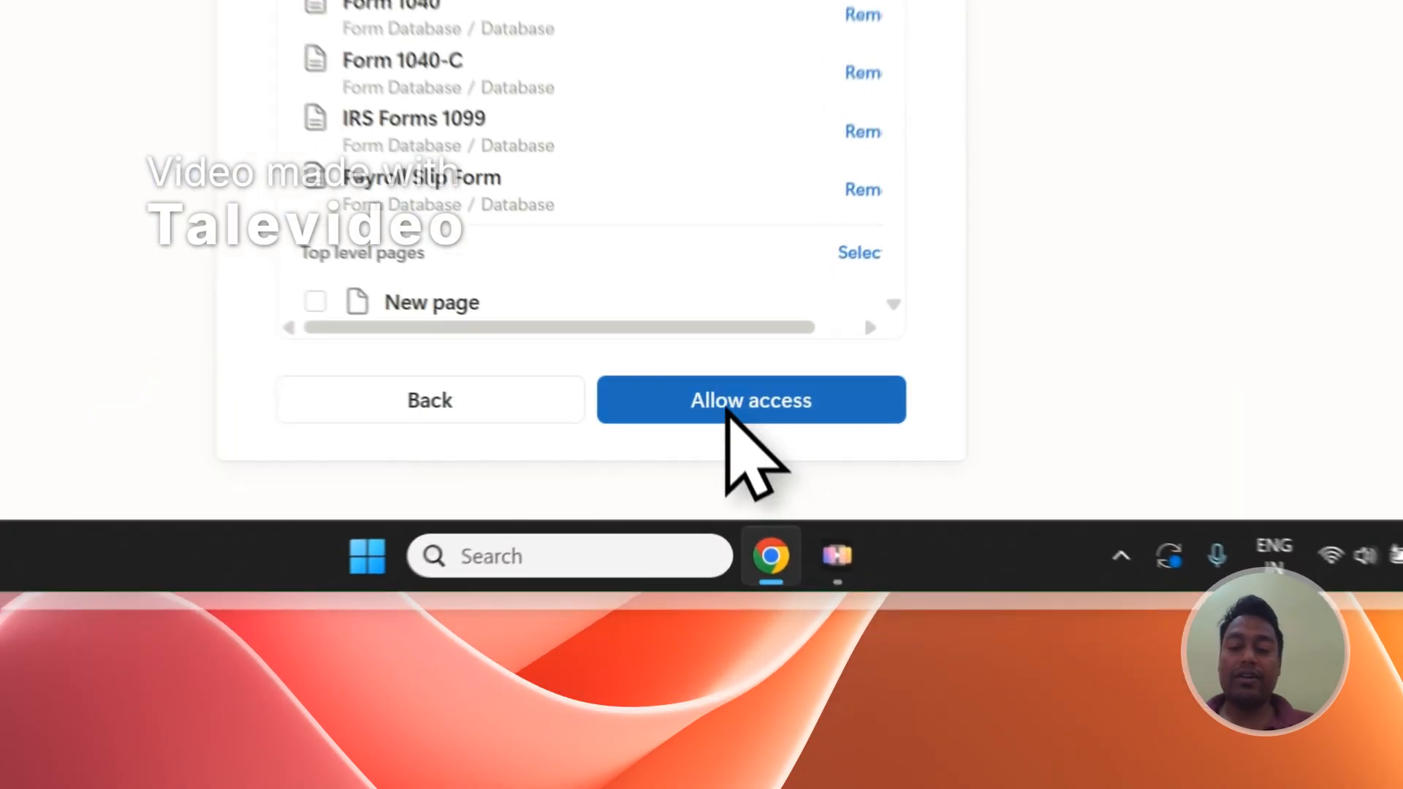
click(771, 589)
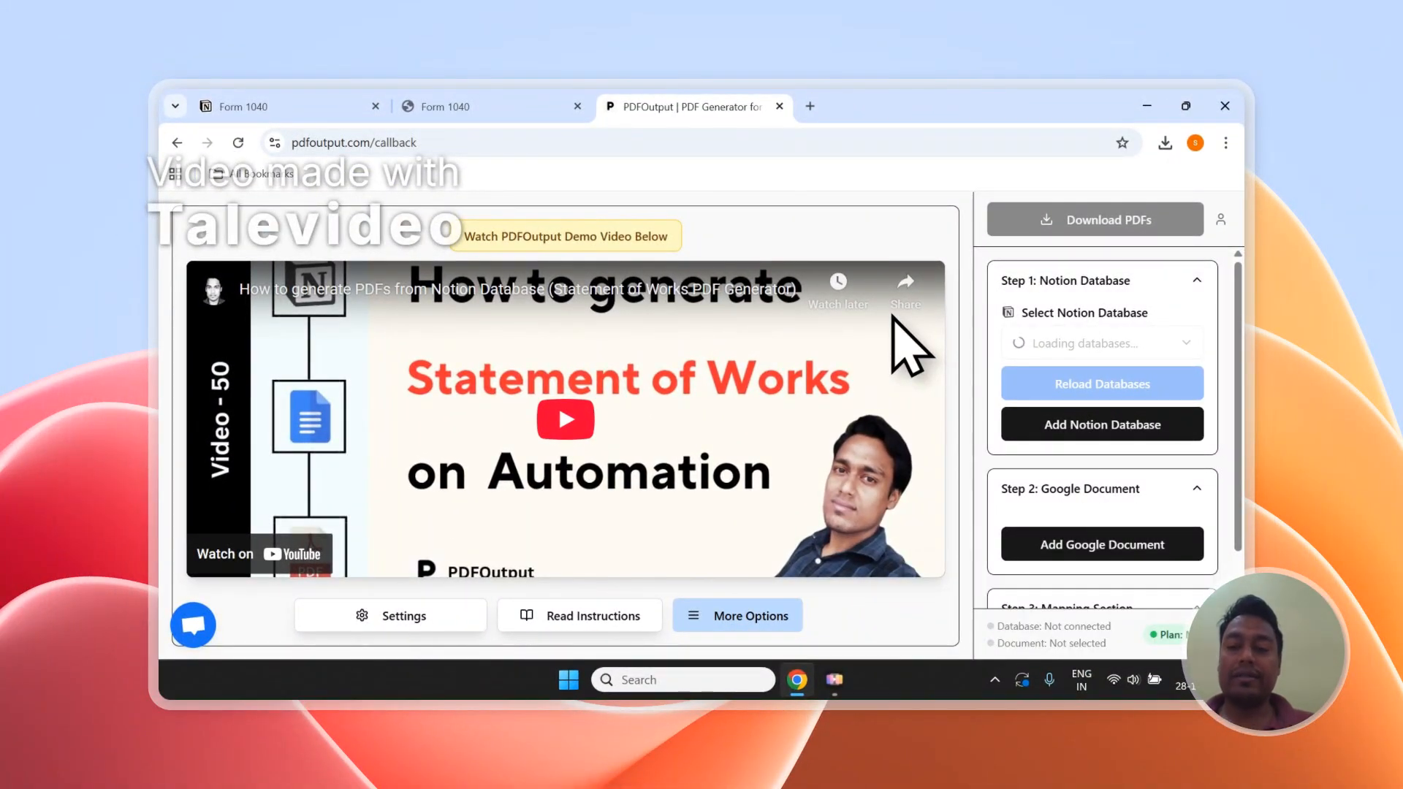
- Select Form 1040 as the Notion database in PDFOutput and bring up its properties in the mapping section
click(1113, 344)
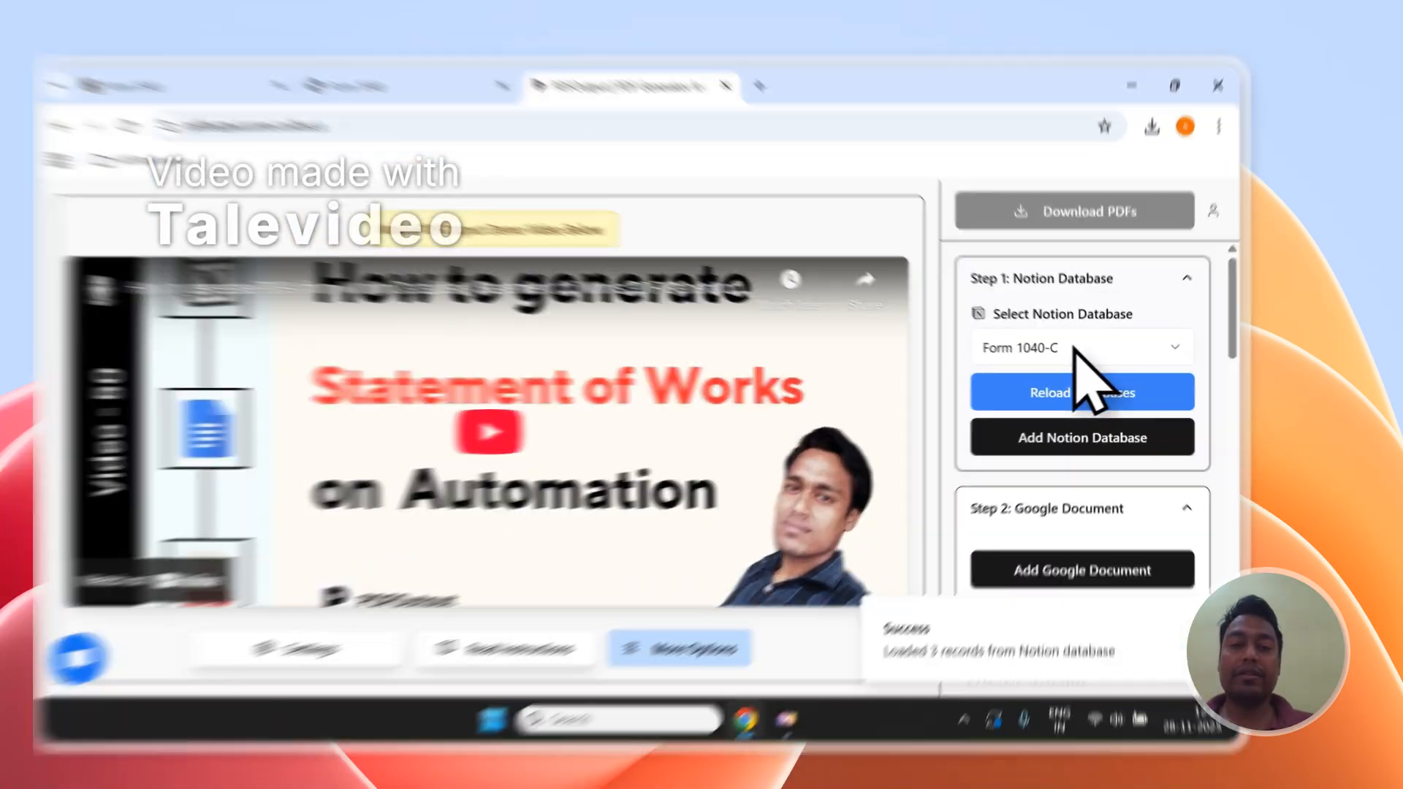
click(1096, 345)
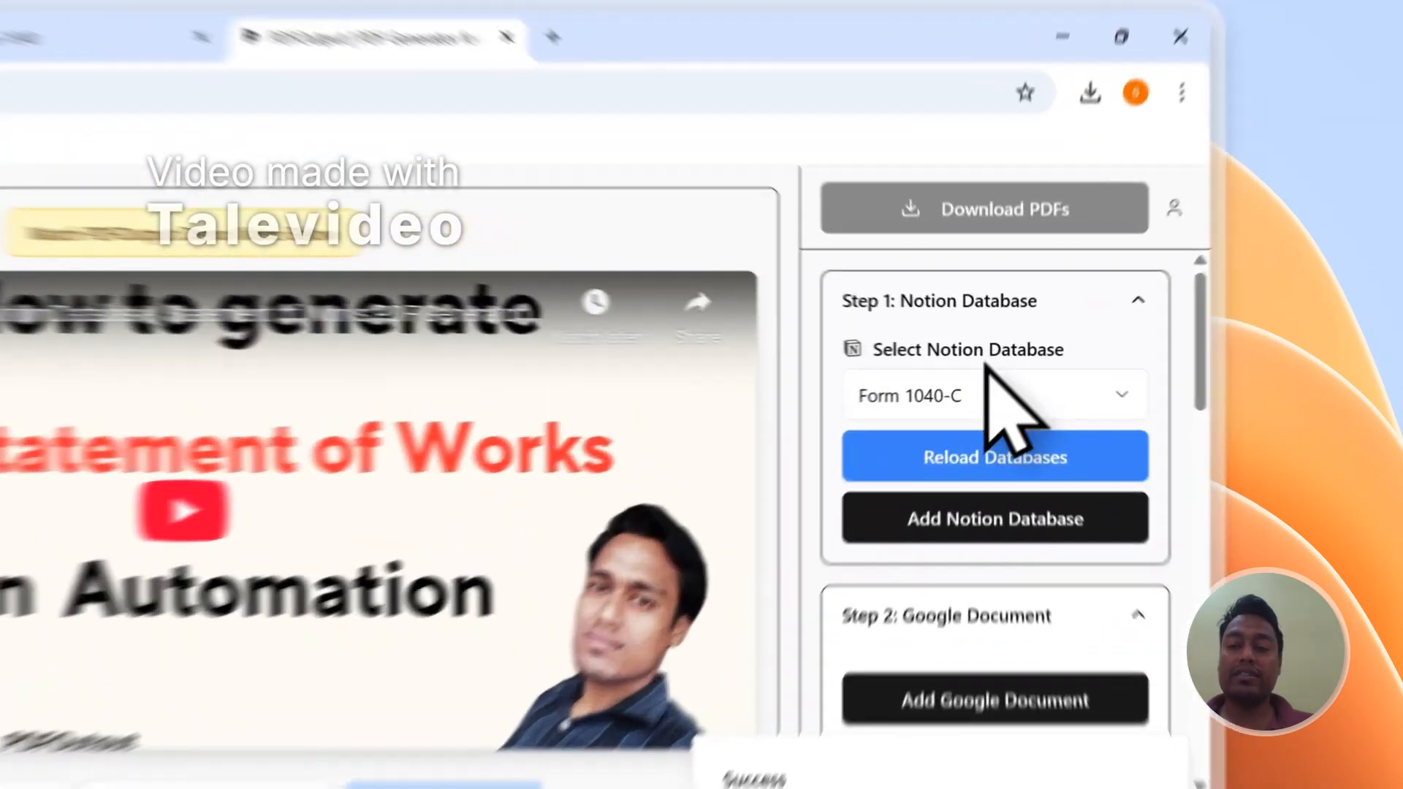
click(1087, 344)
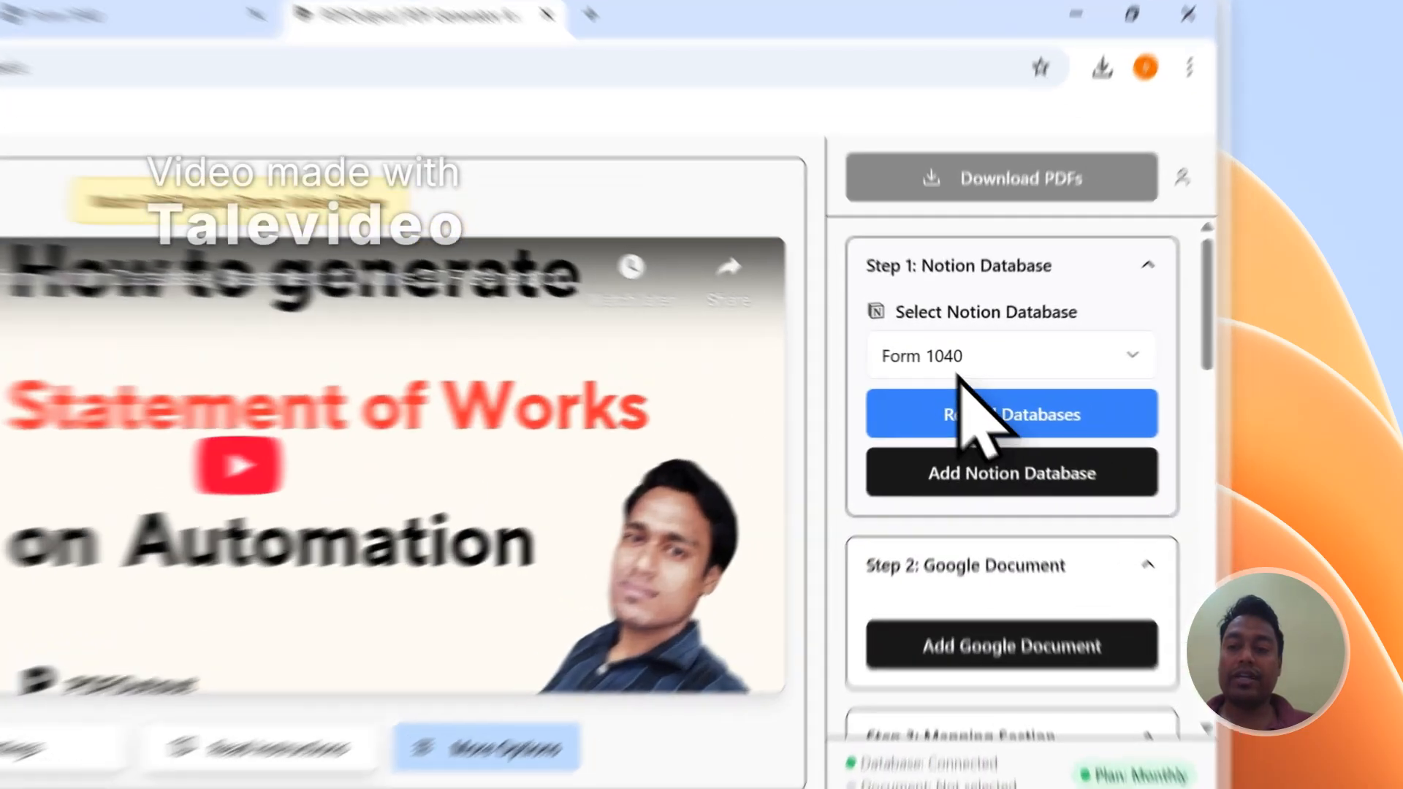
click(1051, 345)
click(1055, 381)
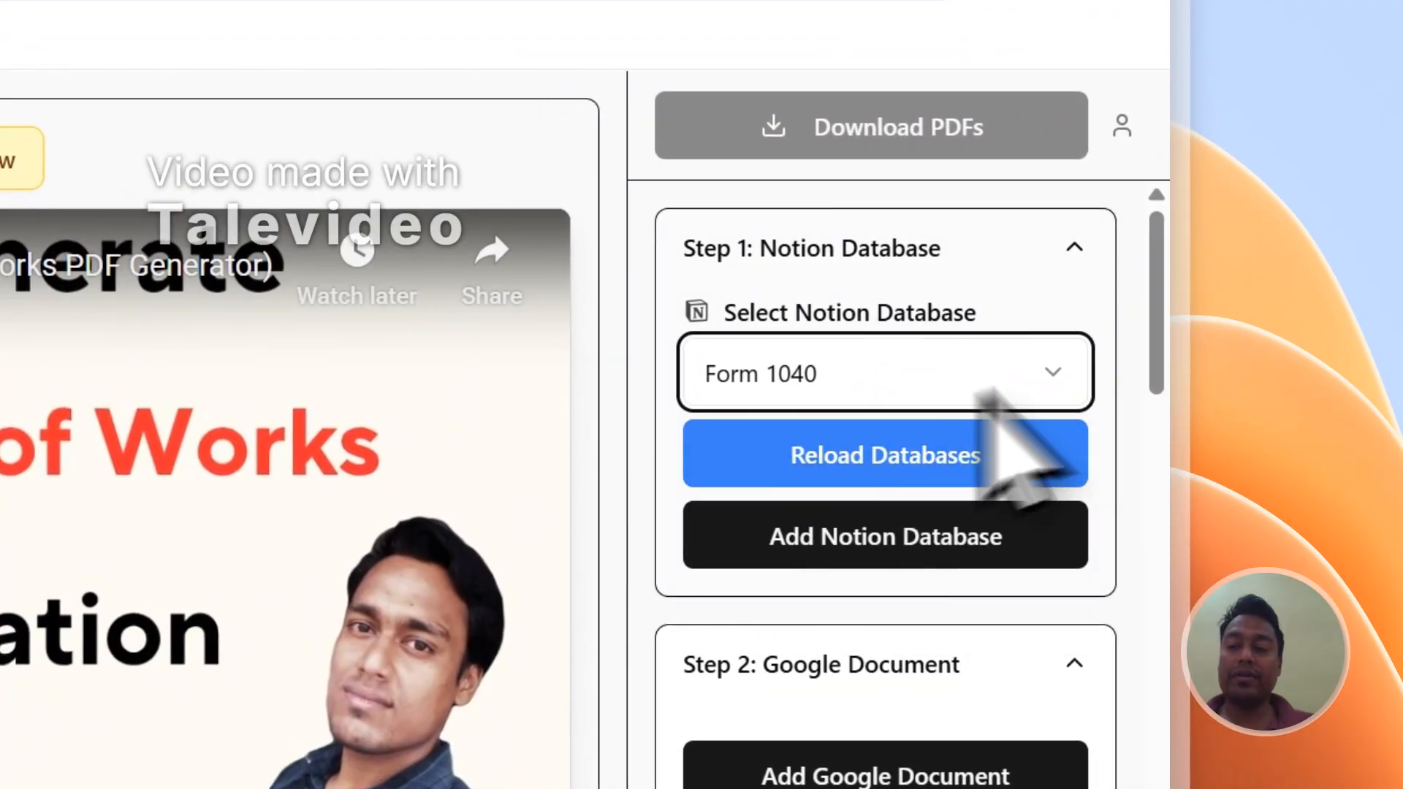
drag(1156, 241, 1180, 673)
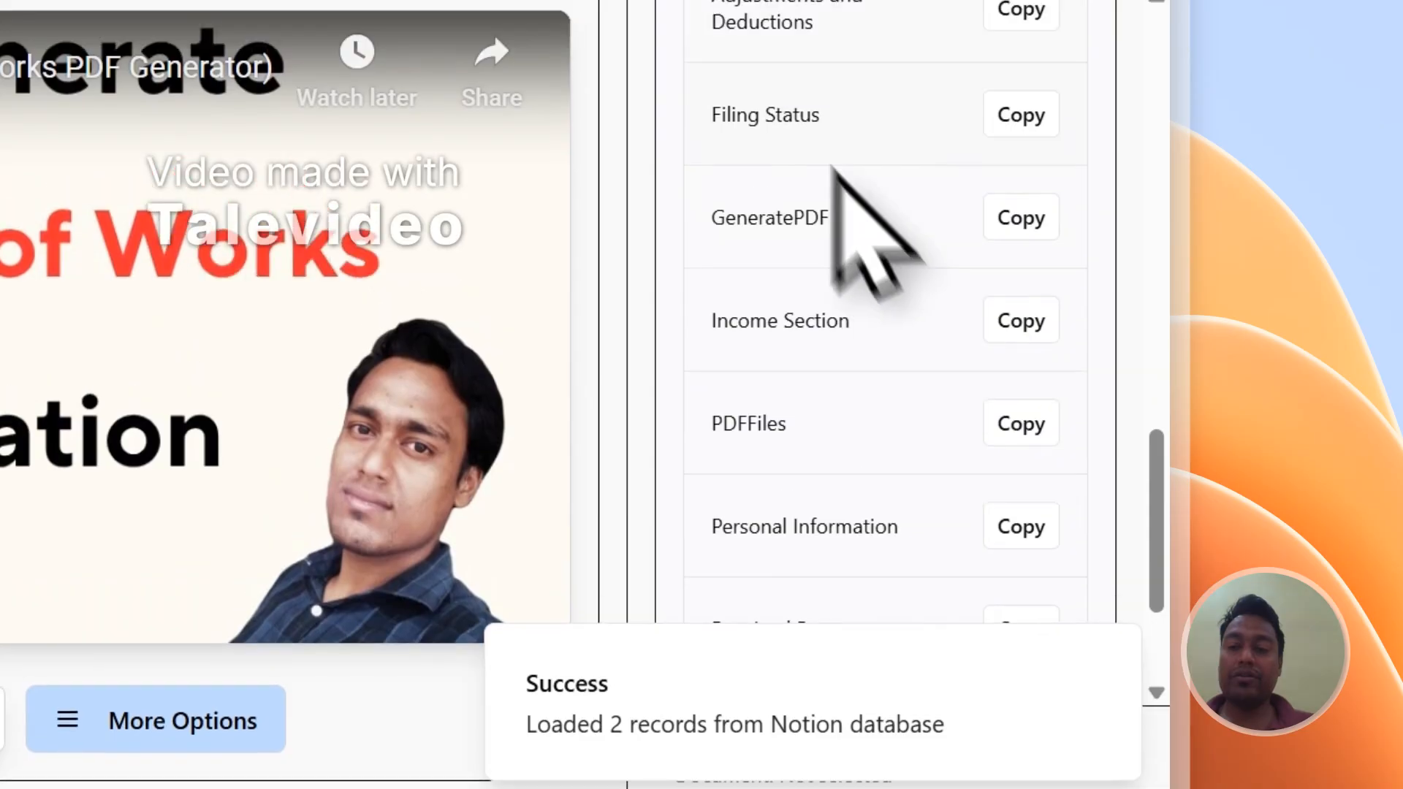
scroll(808, 21, down, 5)
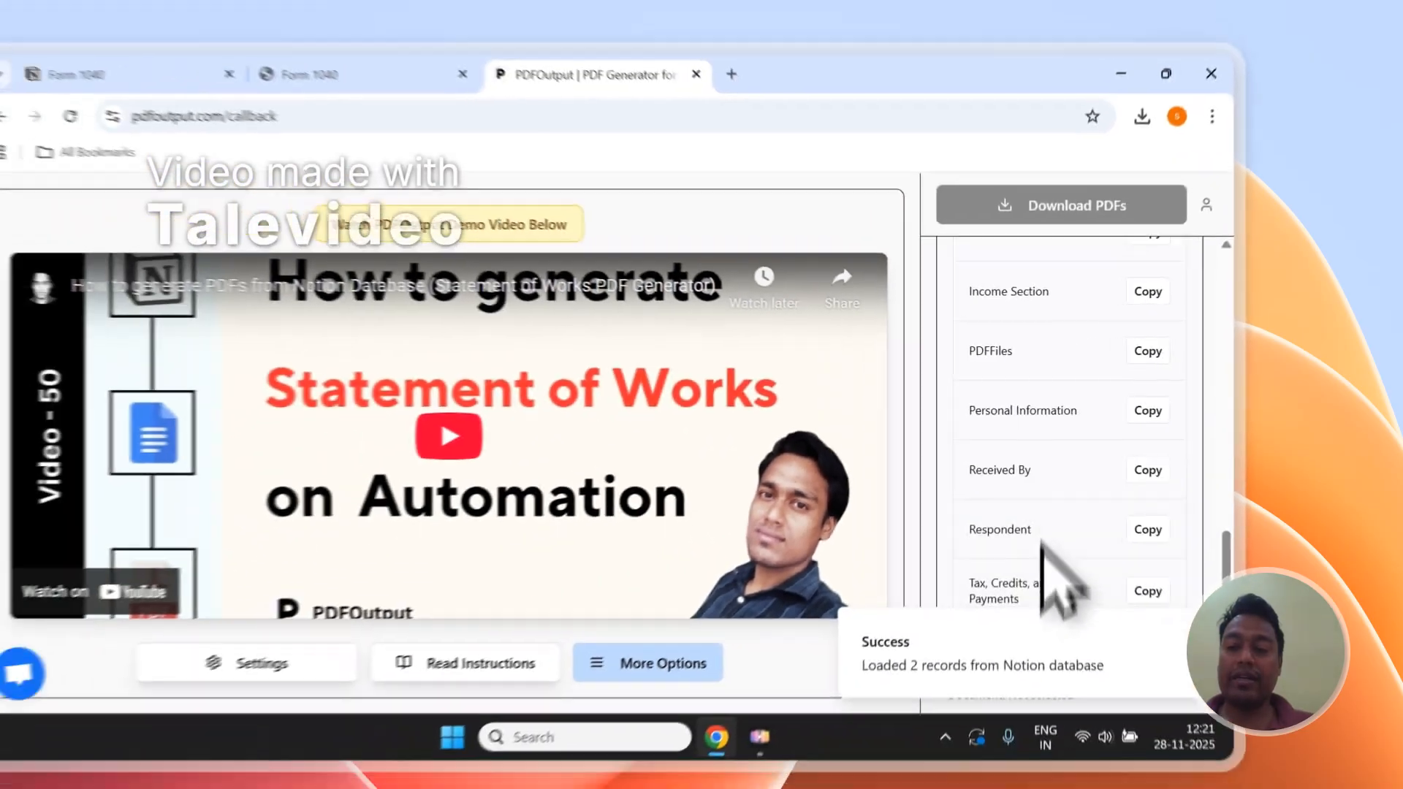
scroll(1045, 544, up, 3)
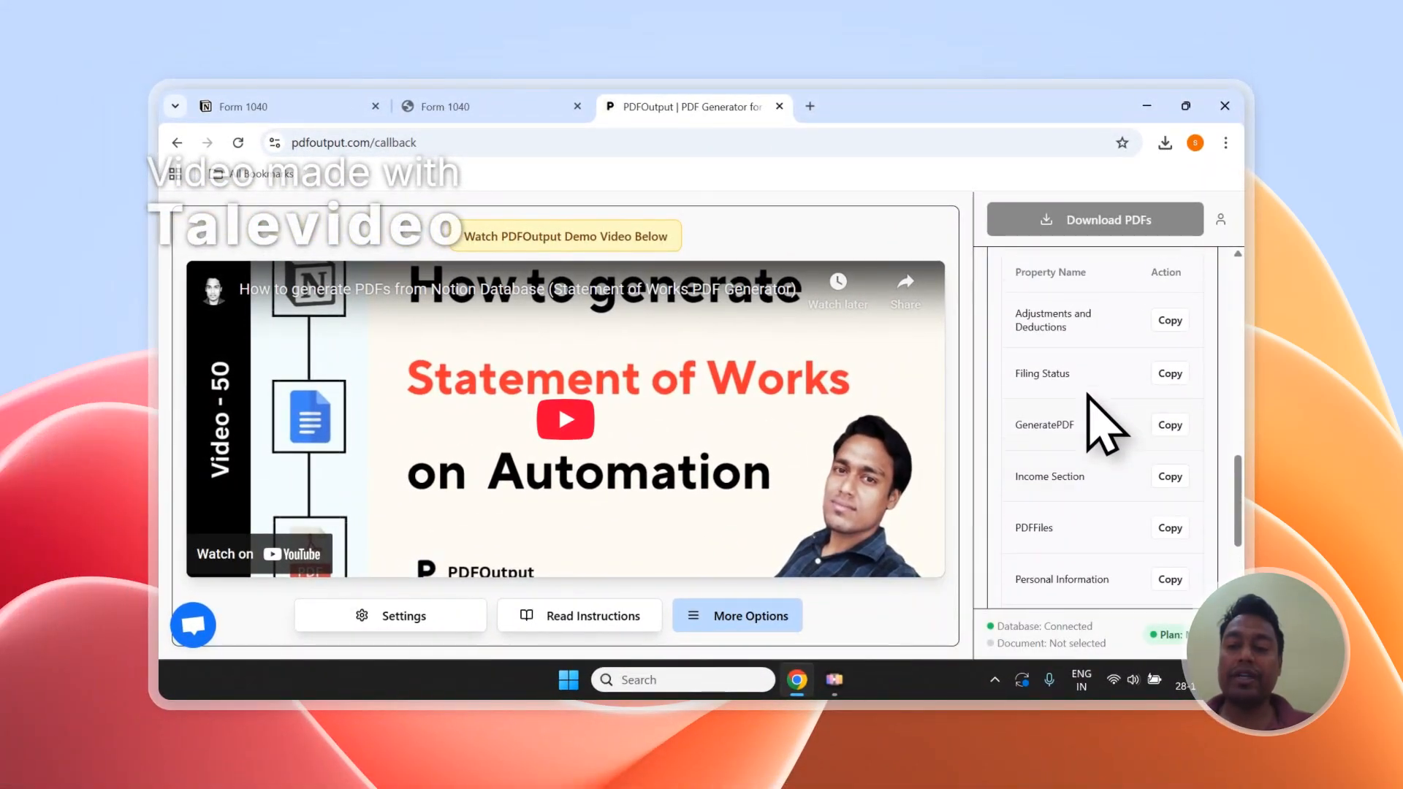
scroll(1103, 424, up, 1)
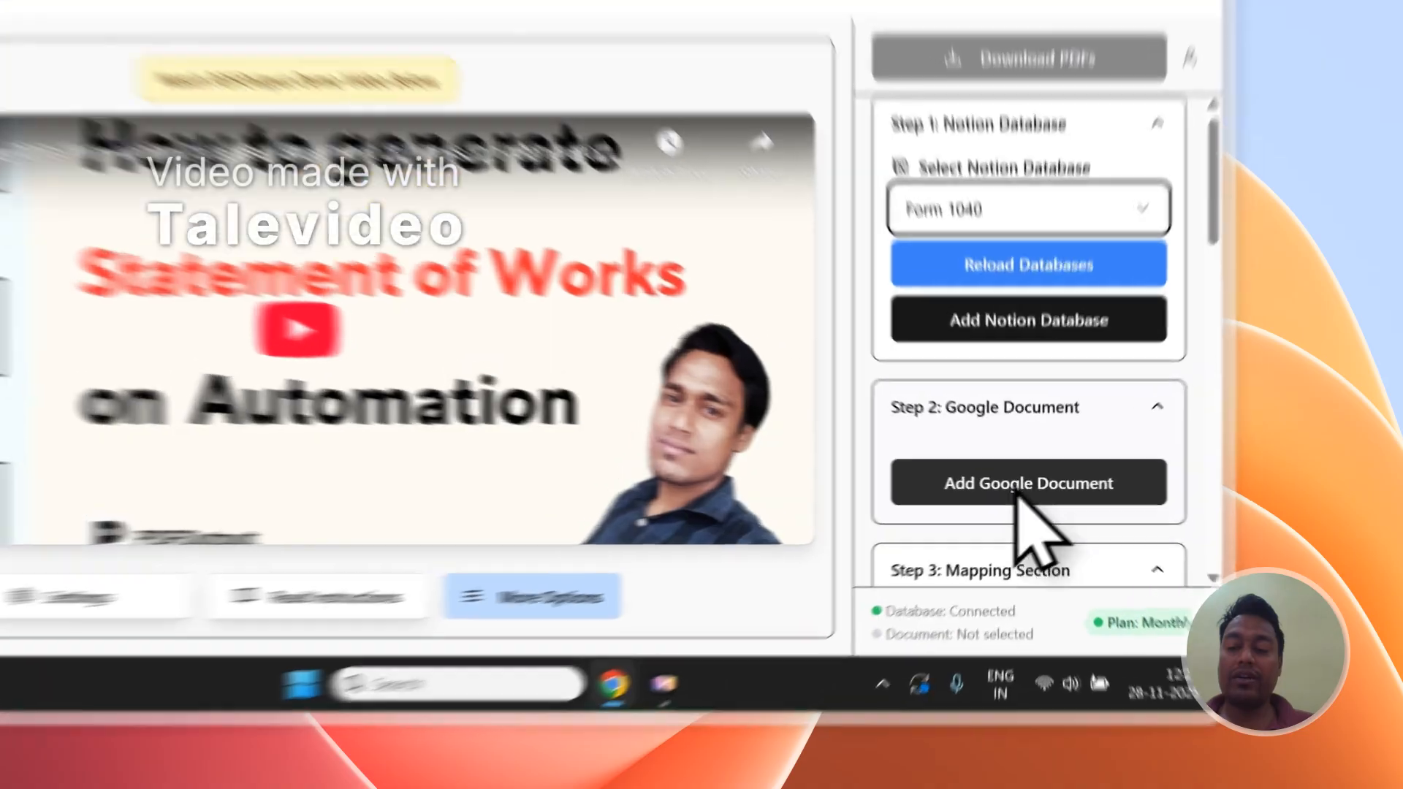
click(1114, 533)
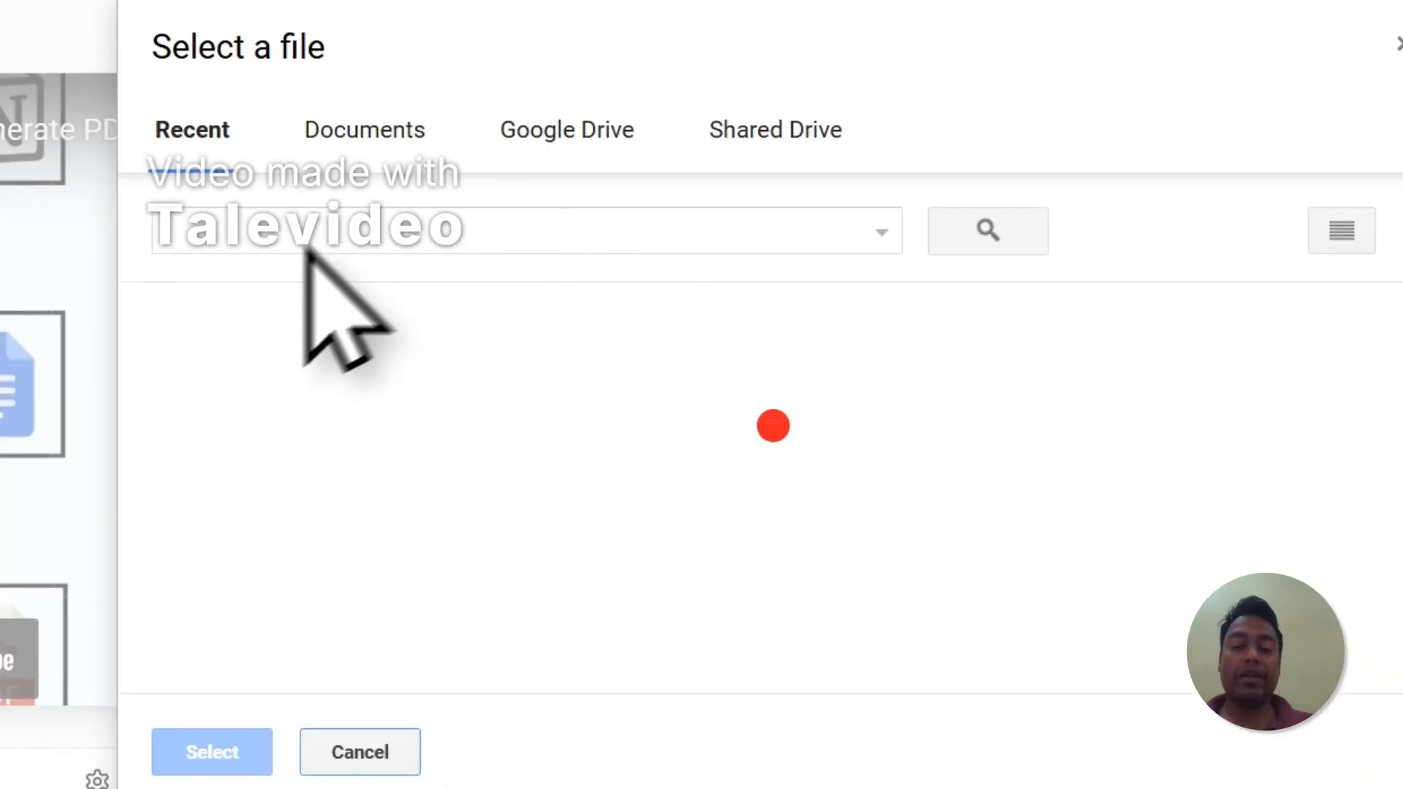
click(418, 155)
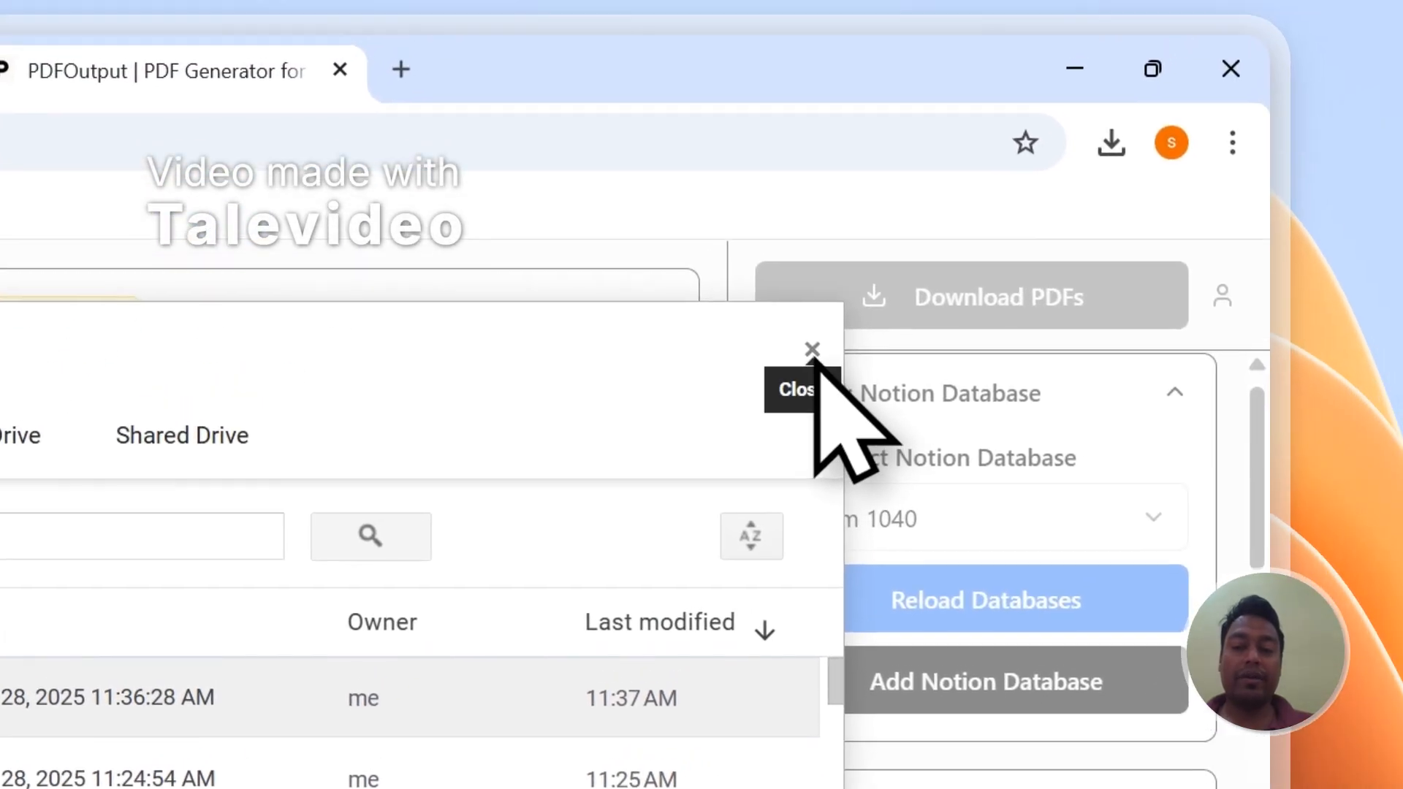
click(829, 330)
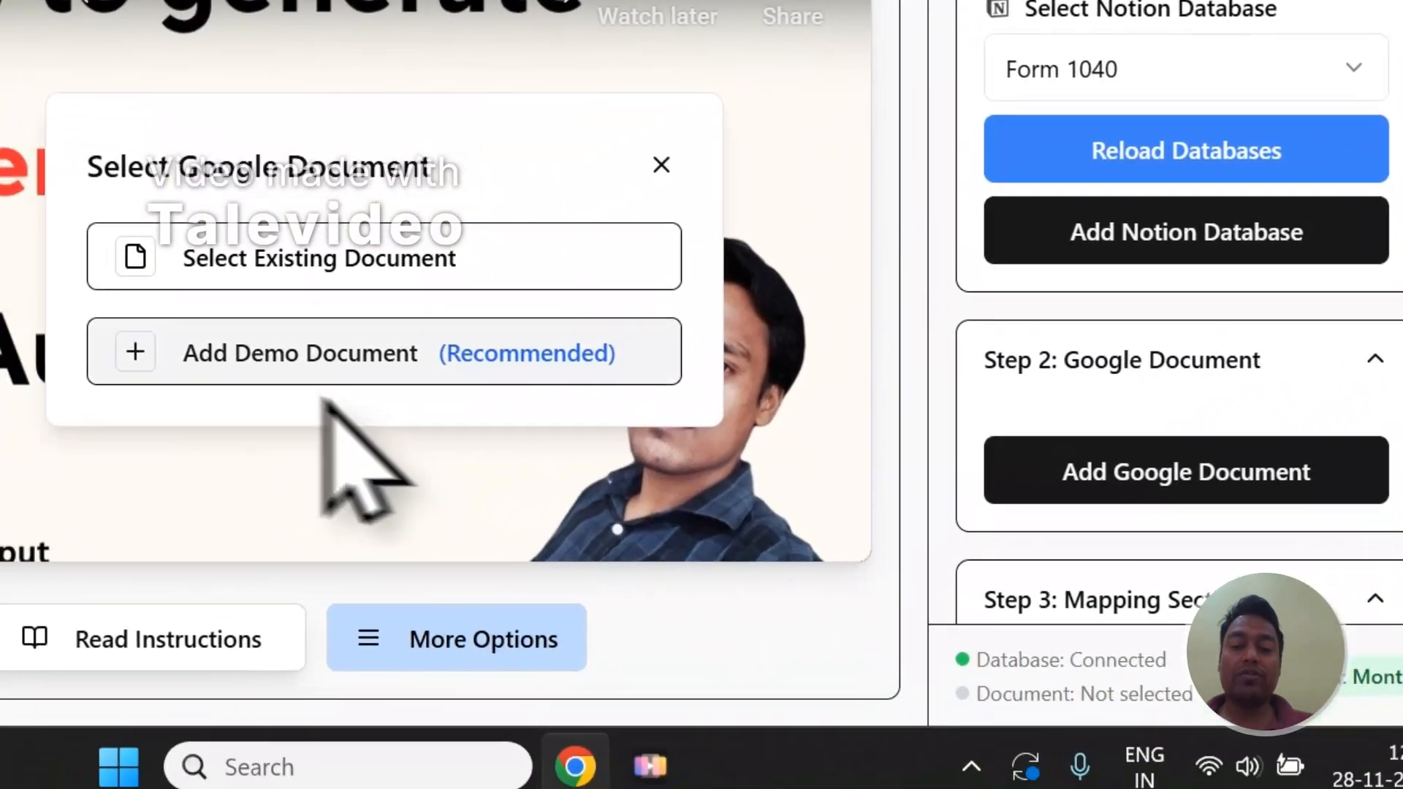
- Add the recommended demo document as the Google document template and delete its introductory text above the Placeholders heading
click(29, 515)
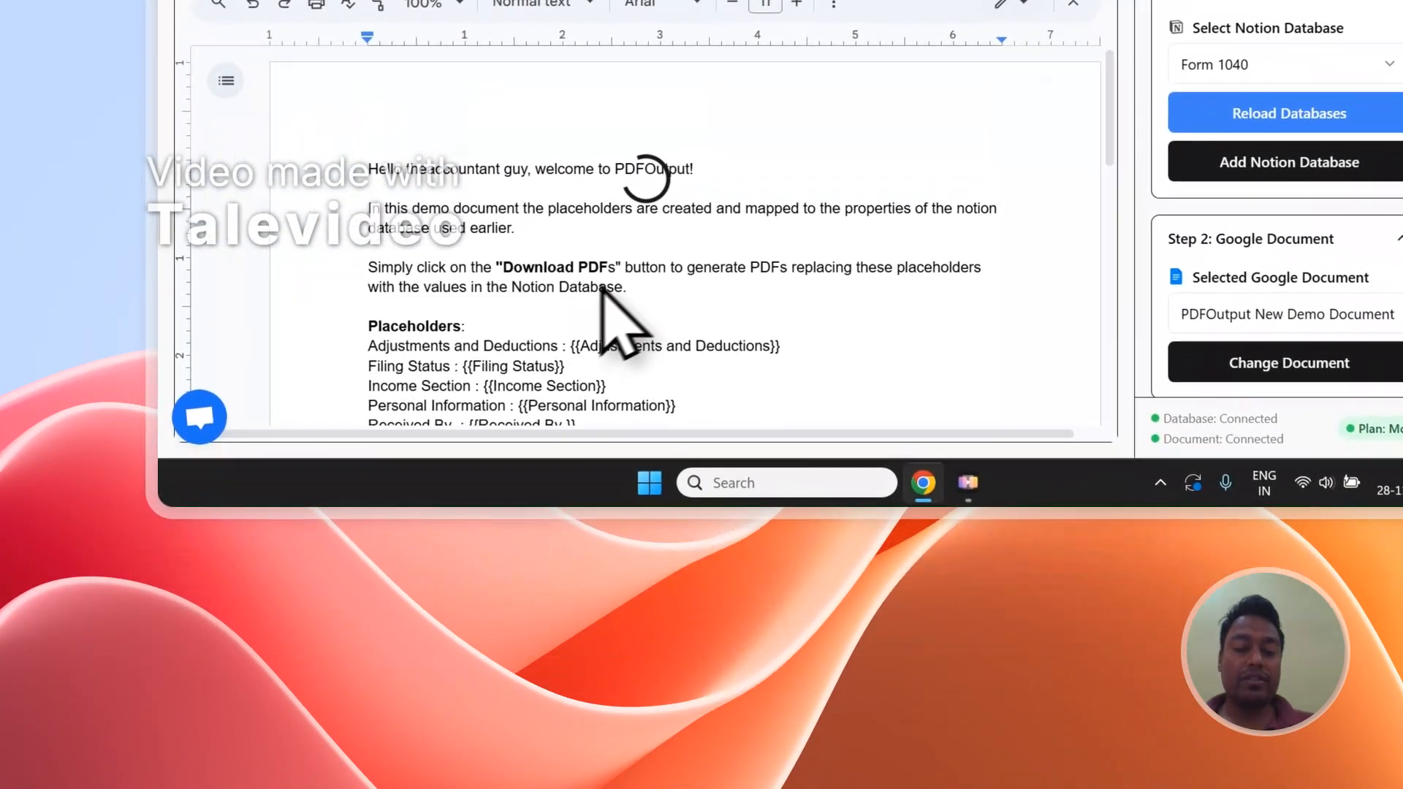
drag(630, 287, 370, 204)
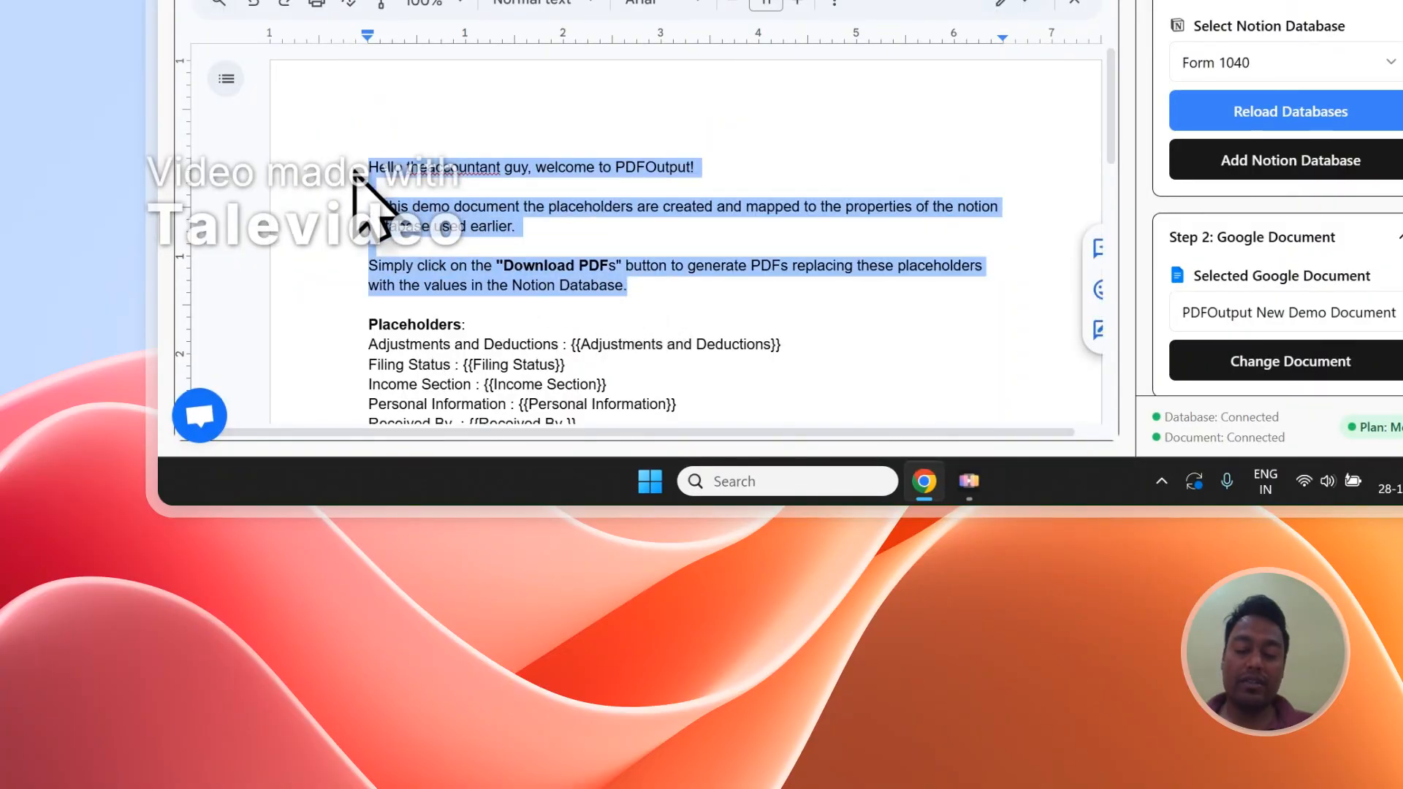
key(BackSpace)
key(BackSpace)
key(BackSpace)
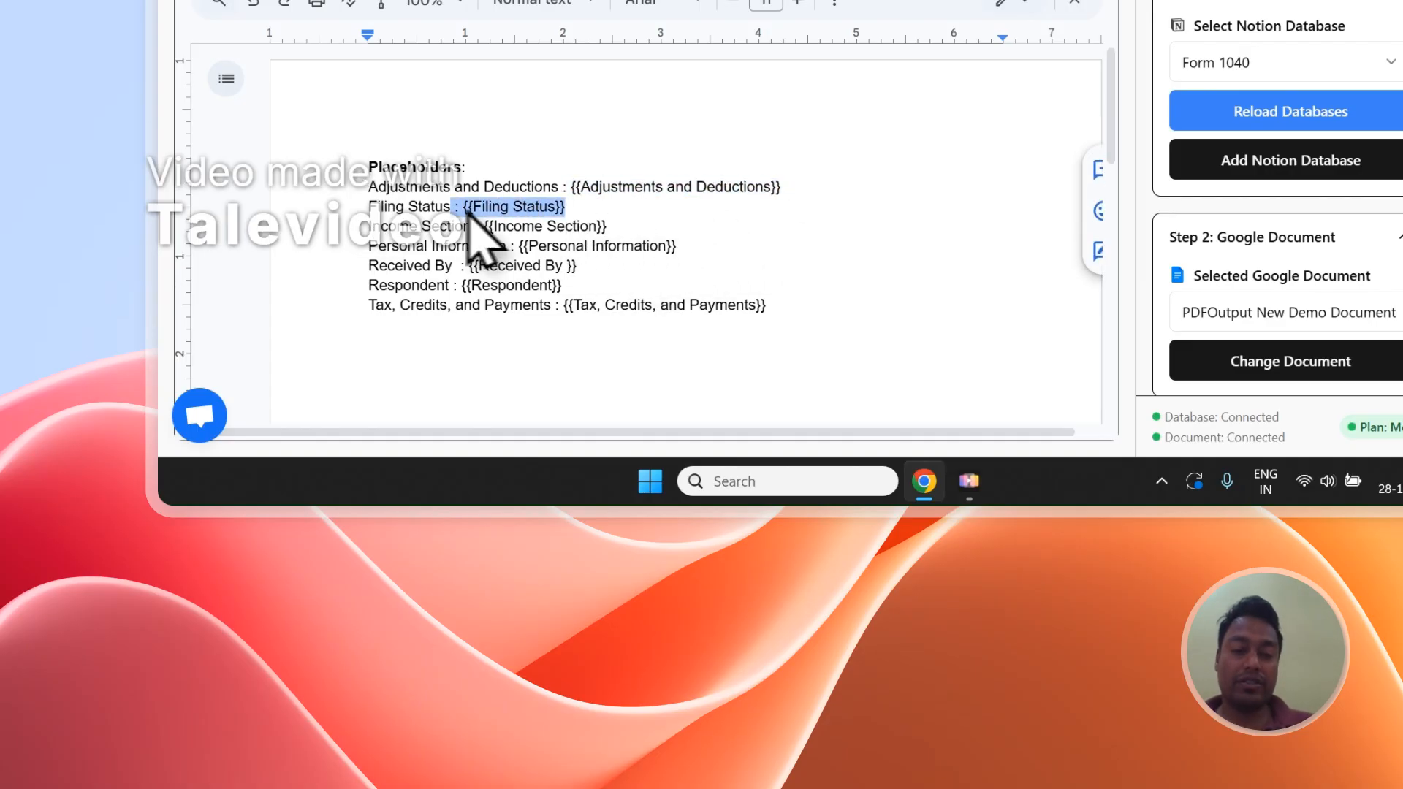
- Compare the placeholders in the demo document with the property columns of the Form 1040 responses in Notion
click(532, 63)
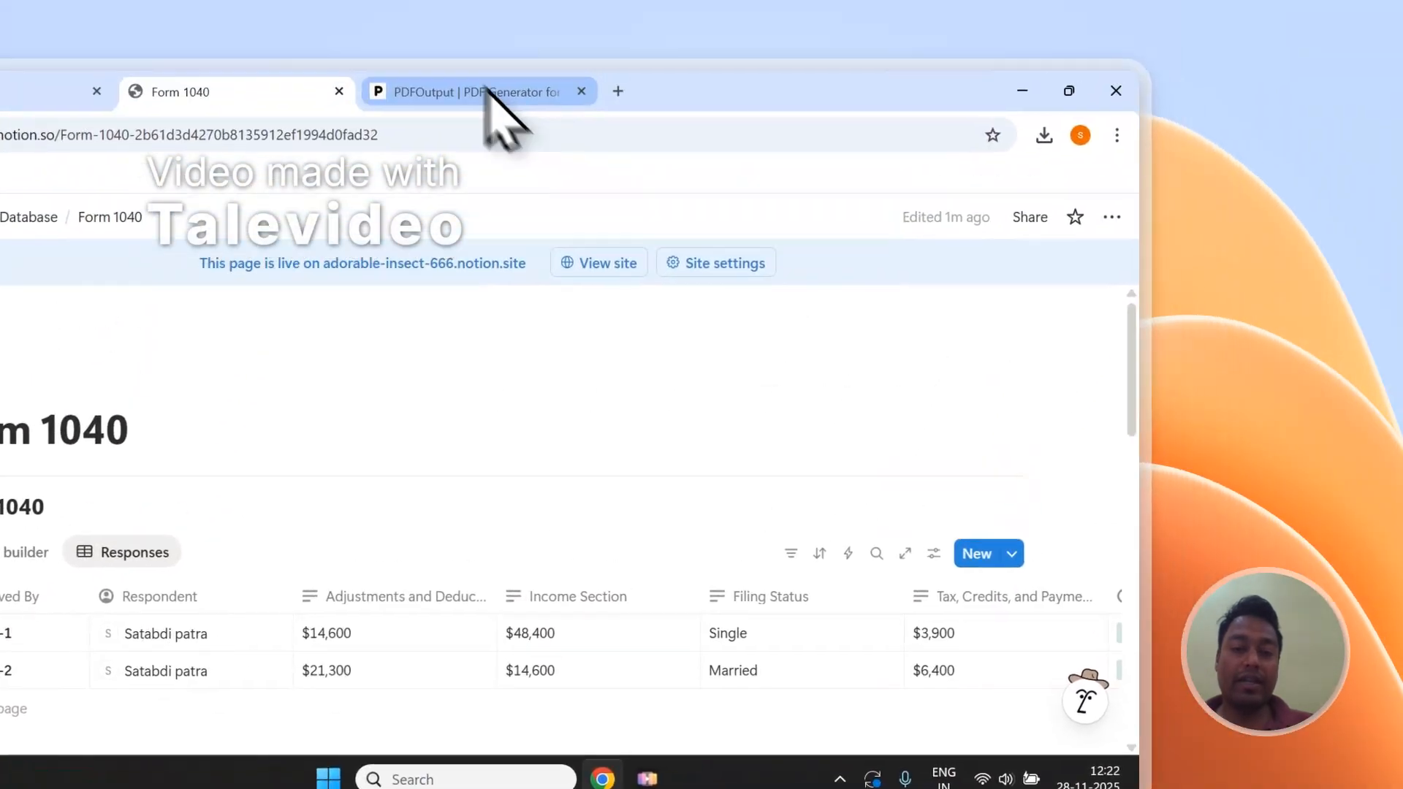
click(684, 0)
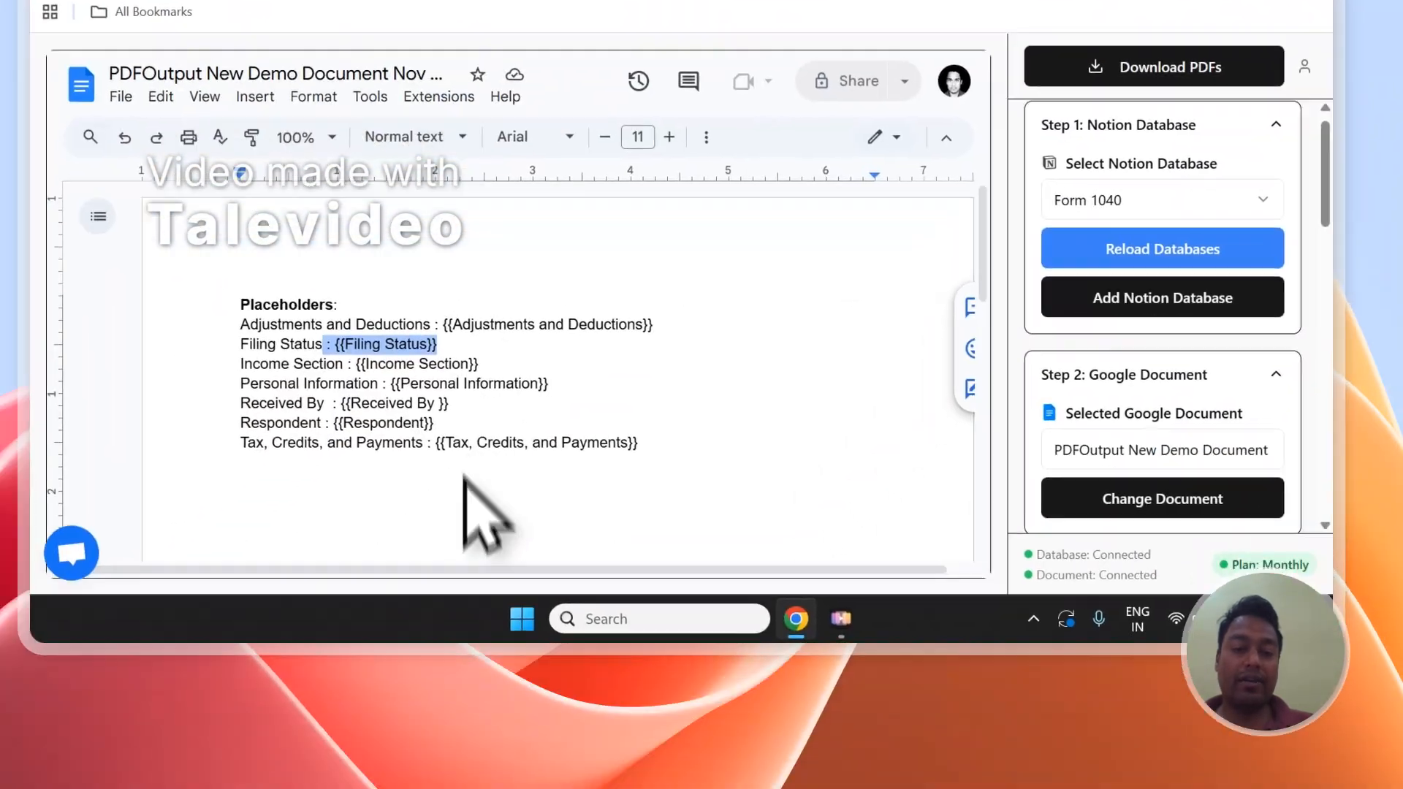
drag(768, 206, 515, 110)
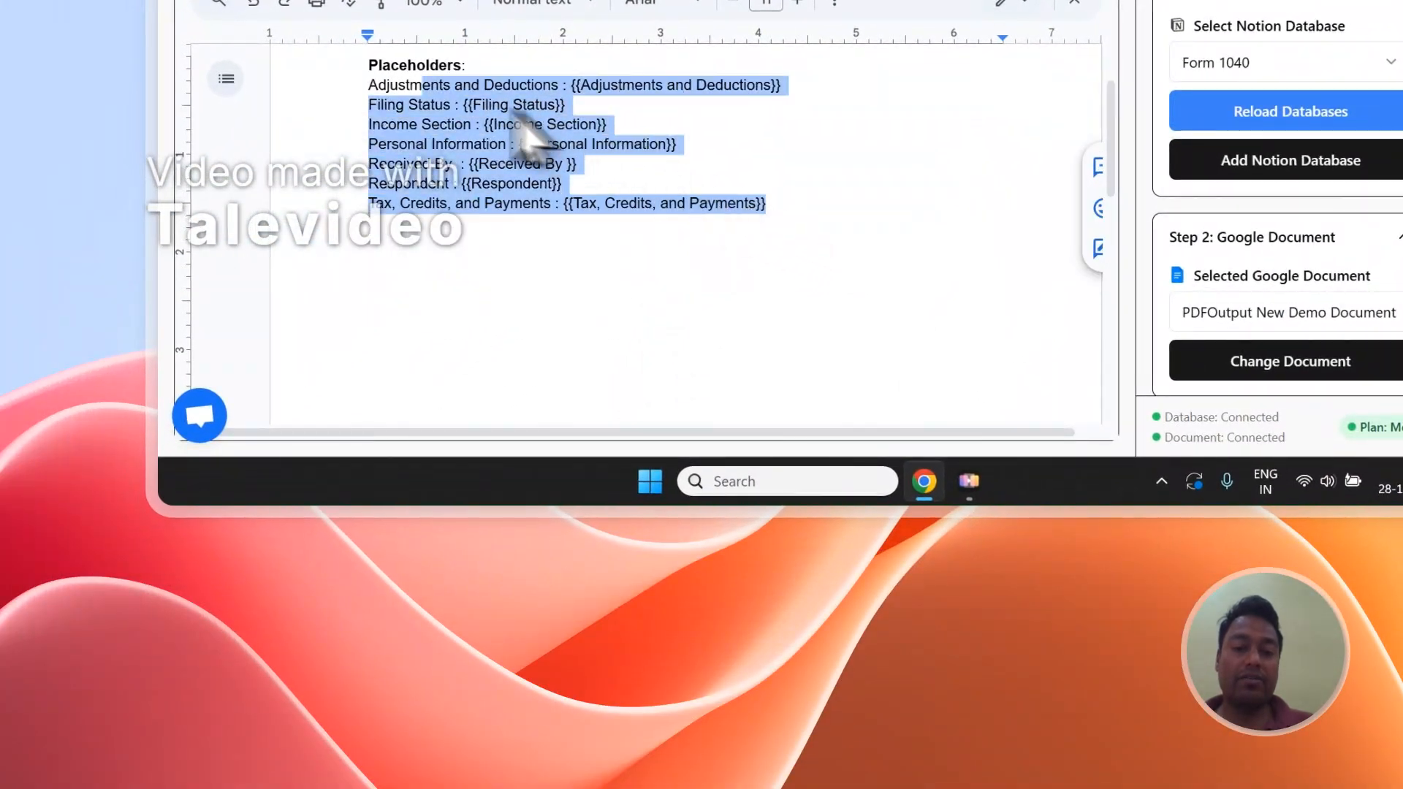
scroll(563, 204, up, 2)
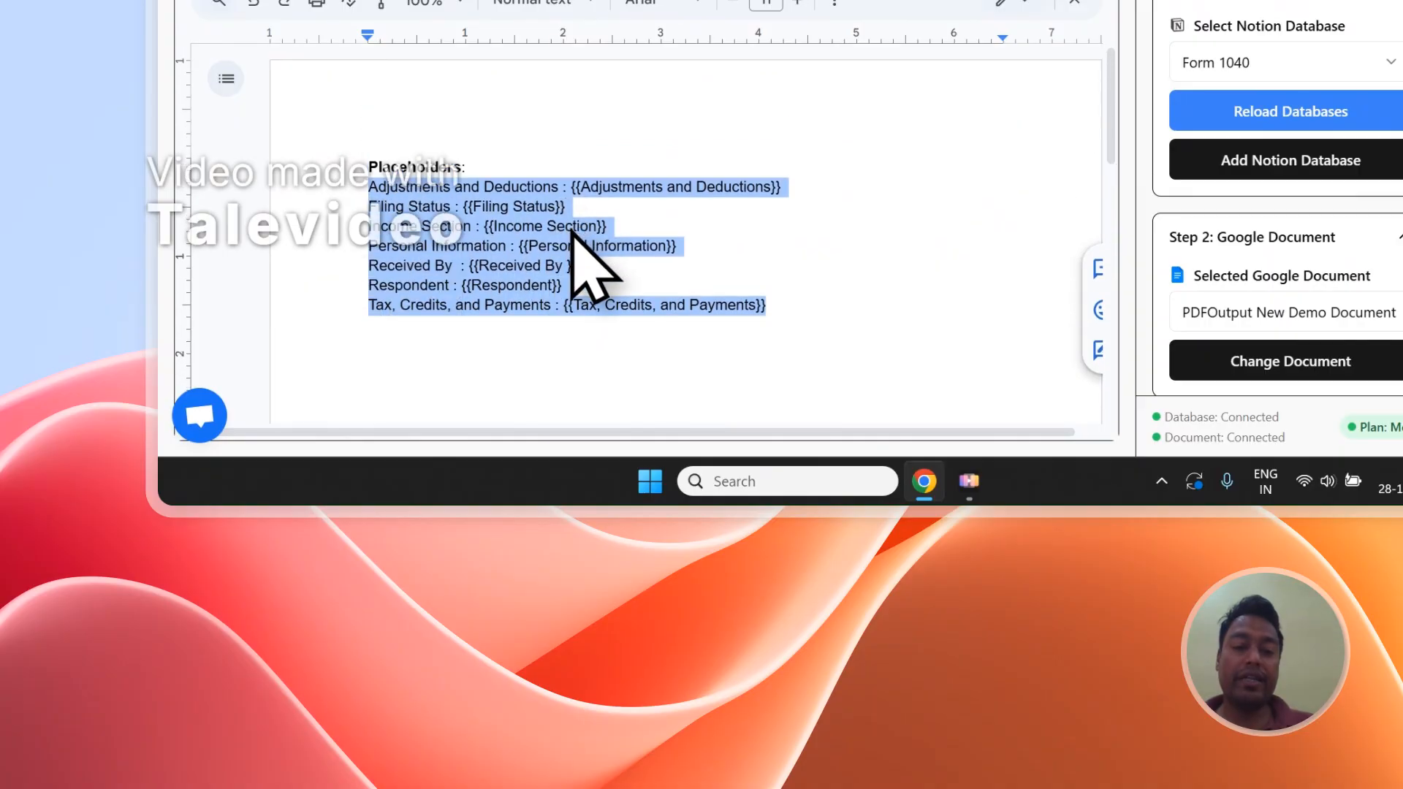
double_click(572, 228)
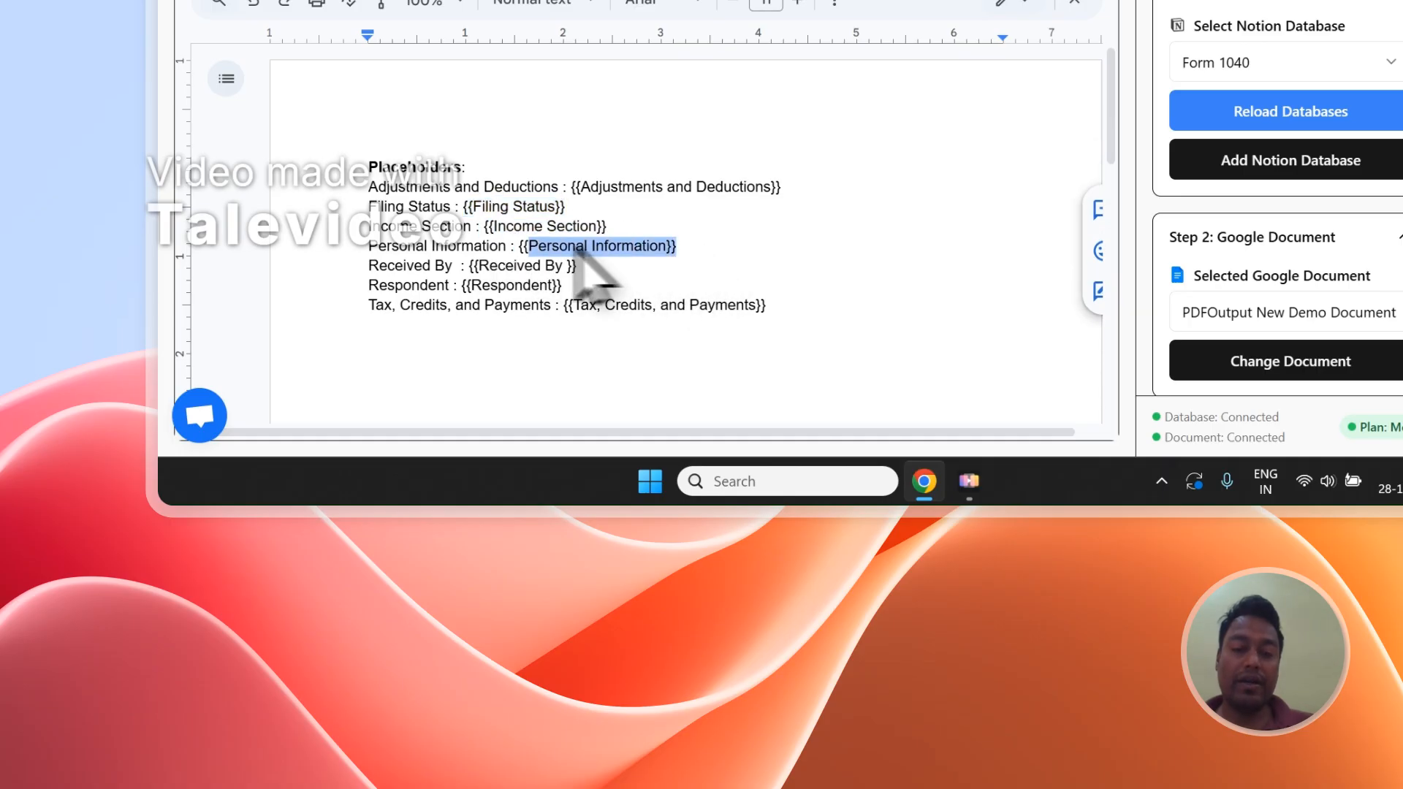
scroll(832, 199, down, 1)
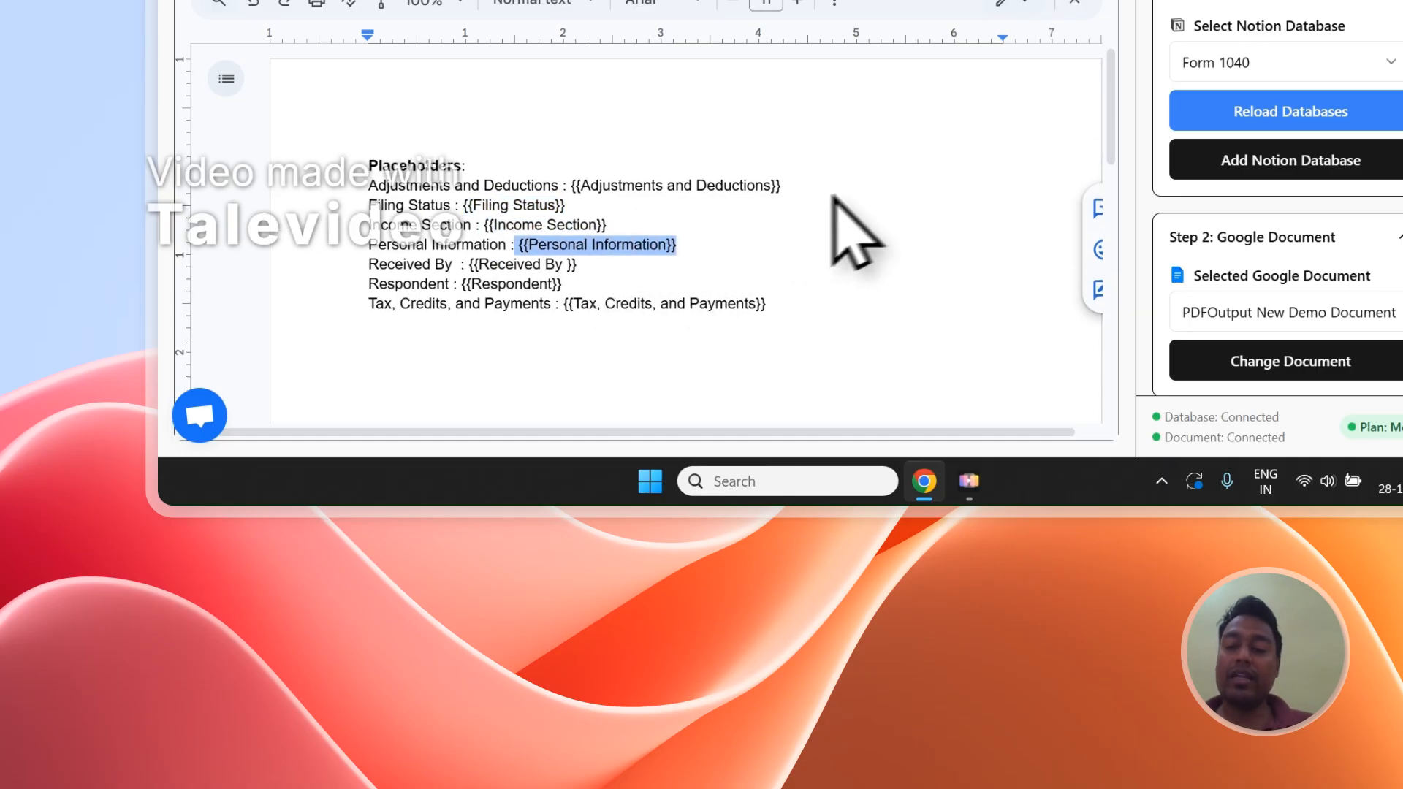
- Try copying property tags such as {{Filing Status}} from the mapping section into the document below the placeholder list
scroll(1381, 212, down, 2)
scroll(1235, 467, down, 8)
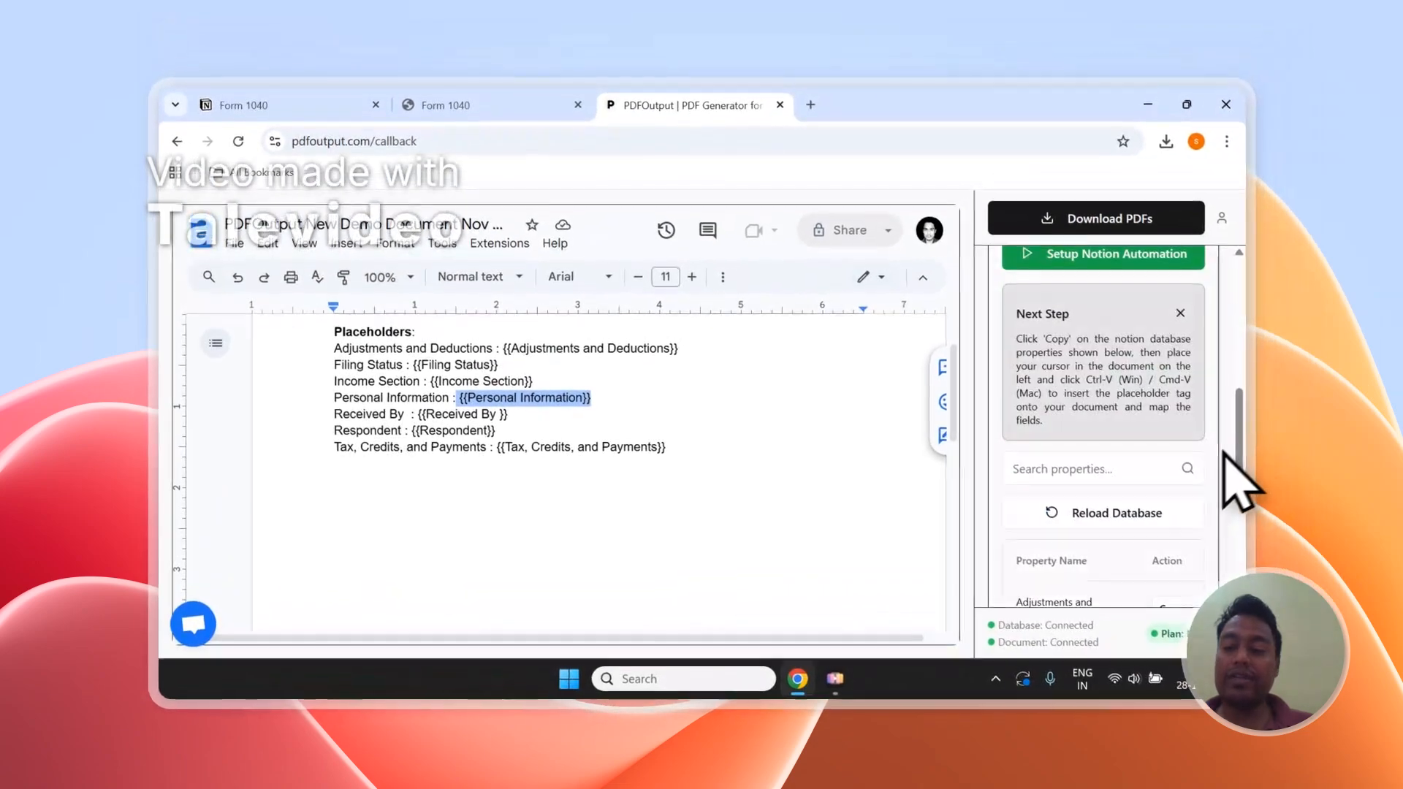
scroll(1235, 467, up, 3)
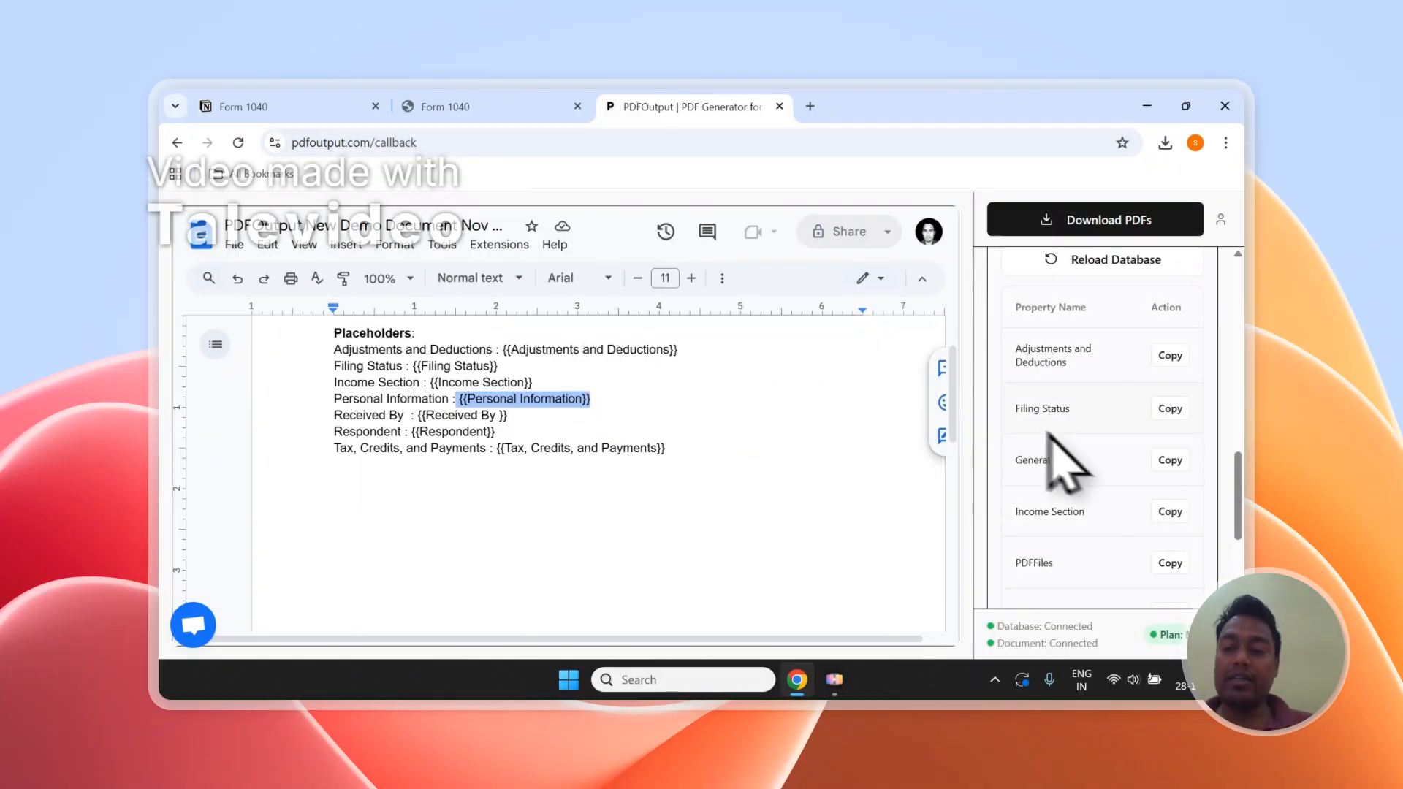
drag(1016, 409, 1085, 409)
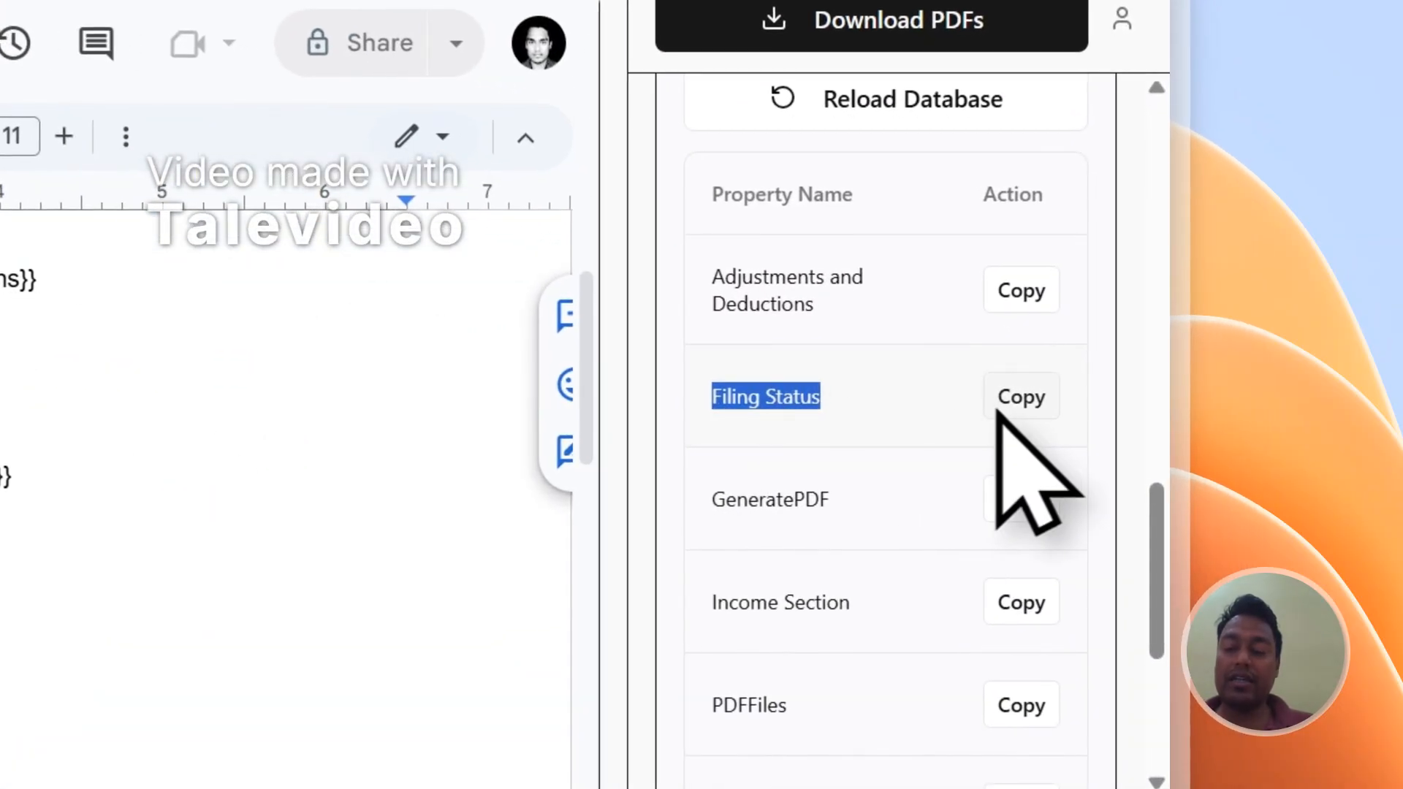
click(1163, 416)
click(485, 501)
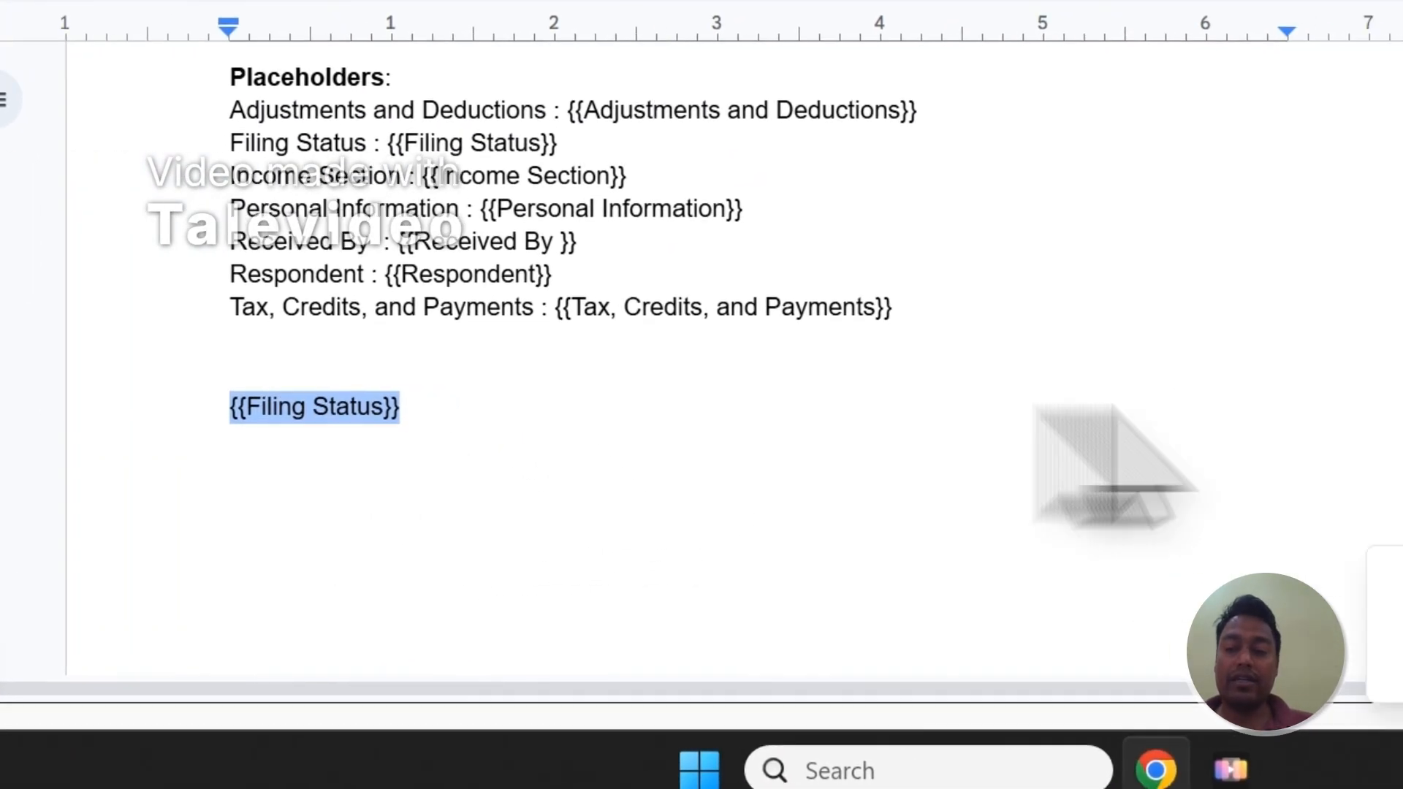
click(1402, 265)
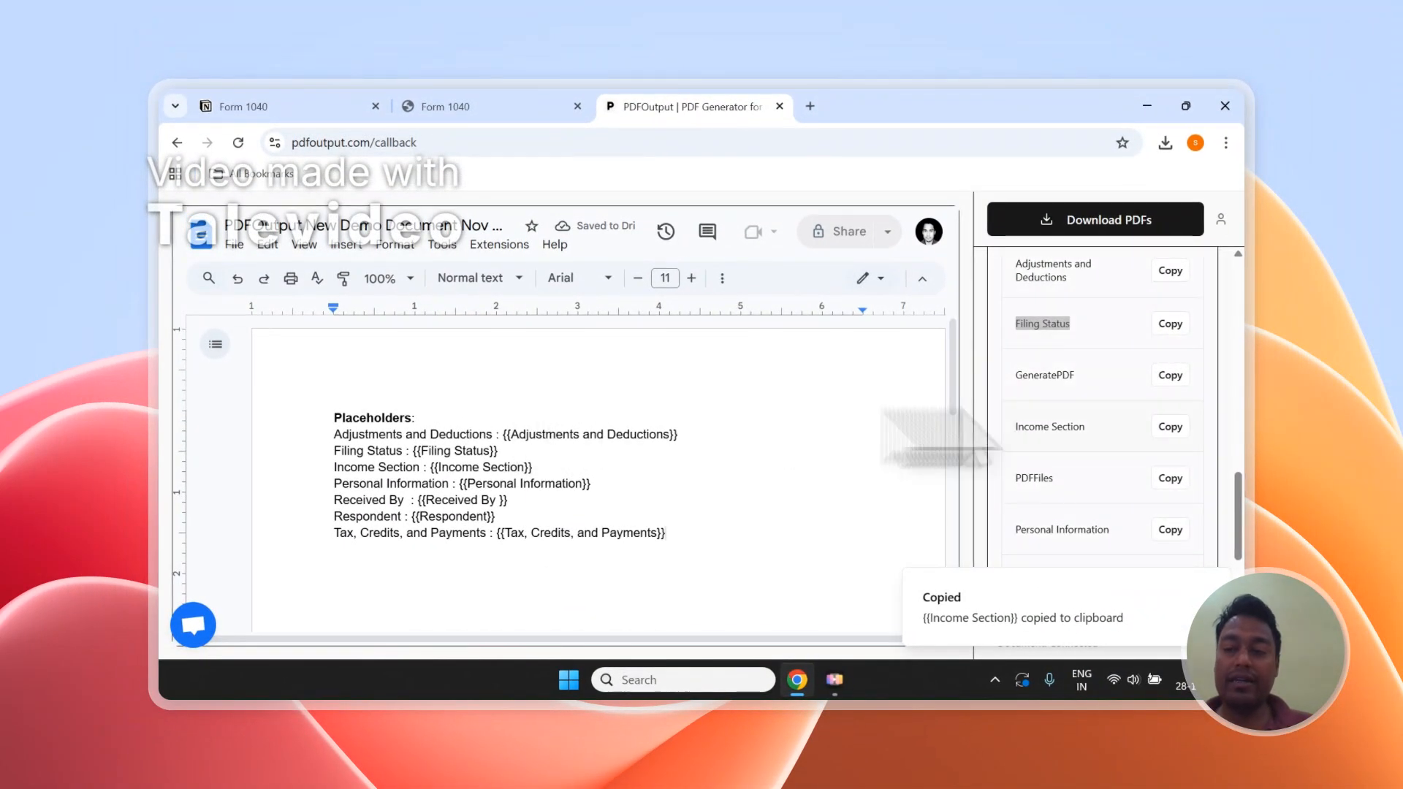
- Set the PDF File Name property to Received By, checking it against the columns of the Notion Form 1040 responses
scroll(1169, 416, up, 5)
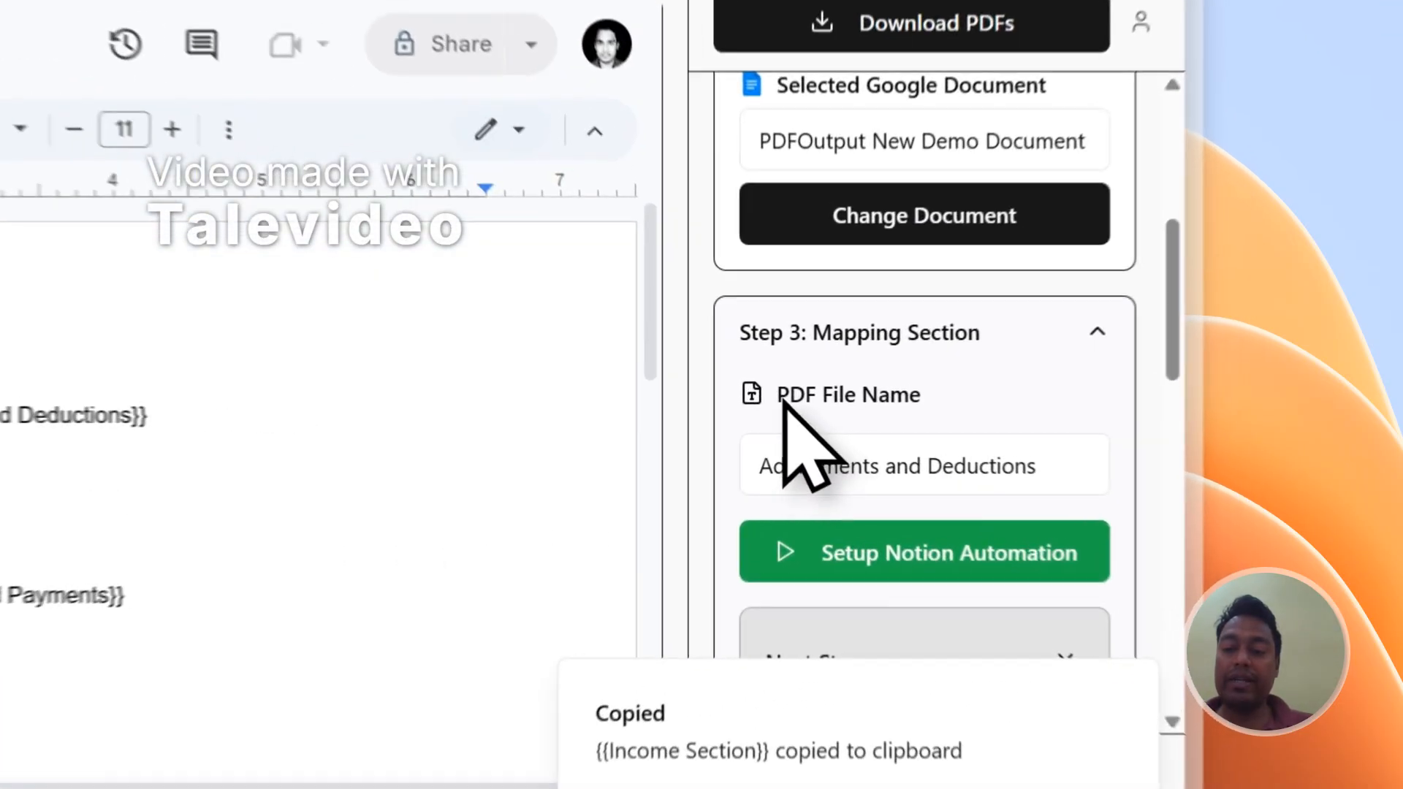
drag(1023, 425, 1093, 428)
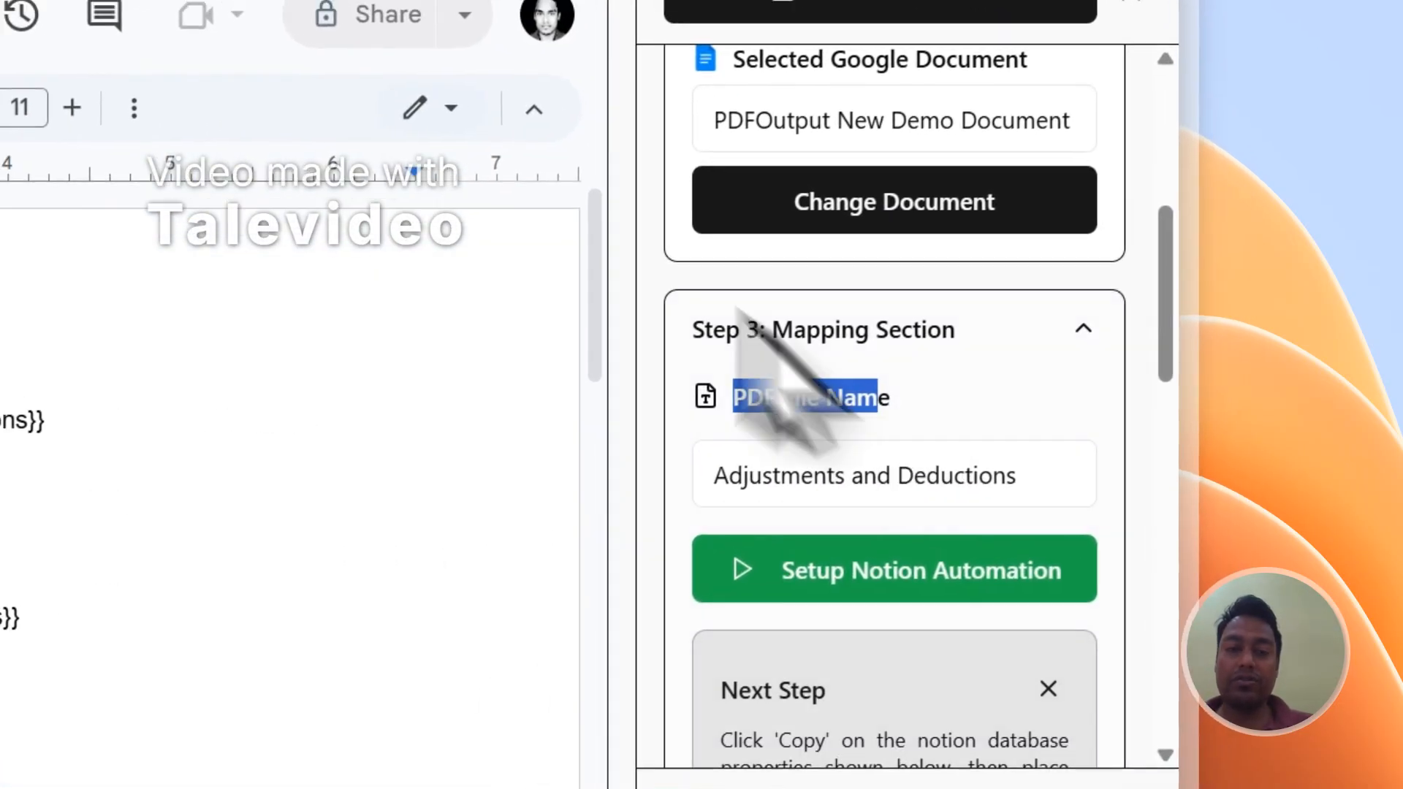
click(195, 117)
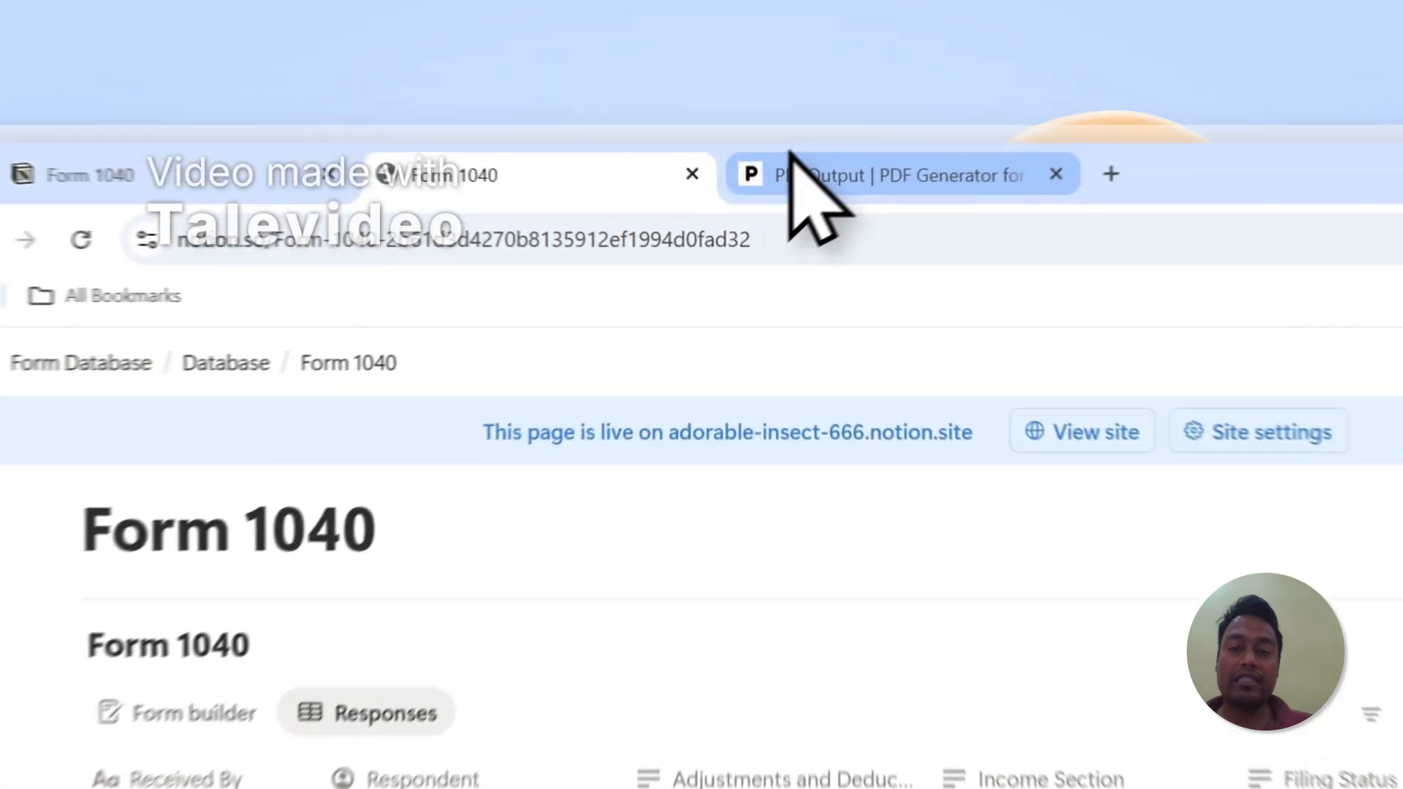
click(643, 107)
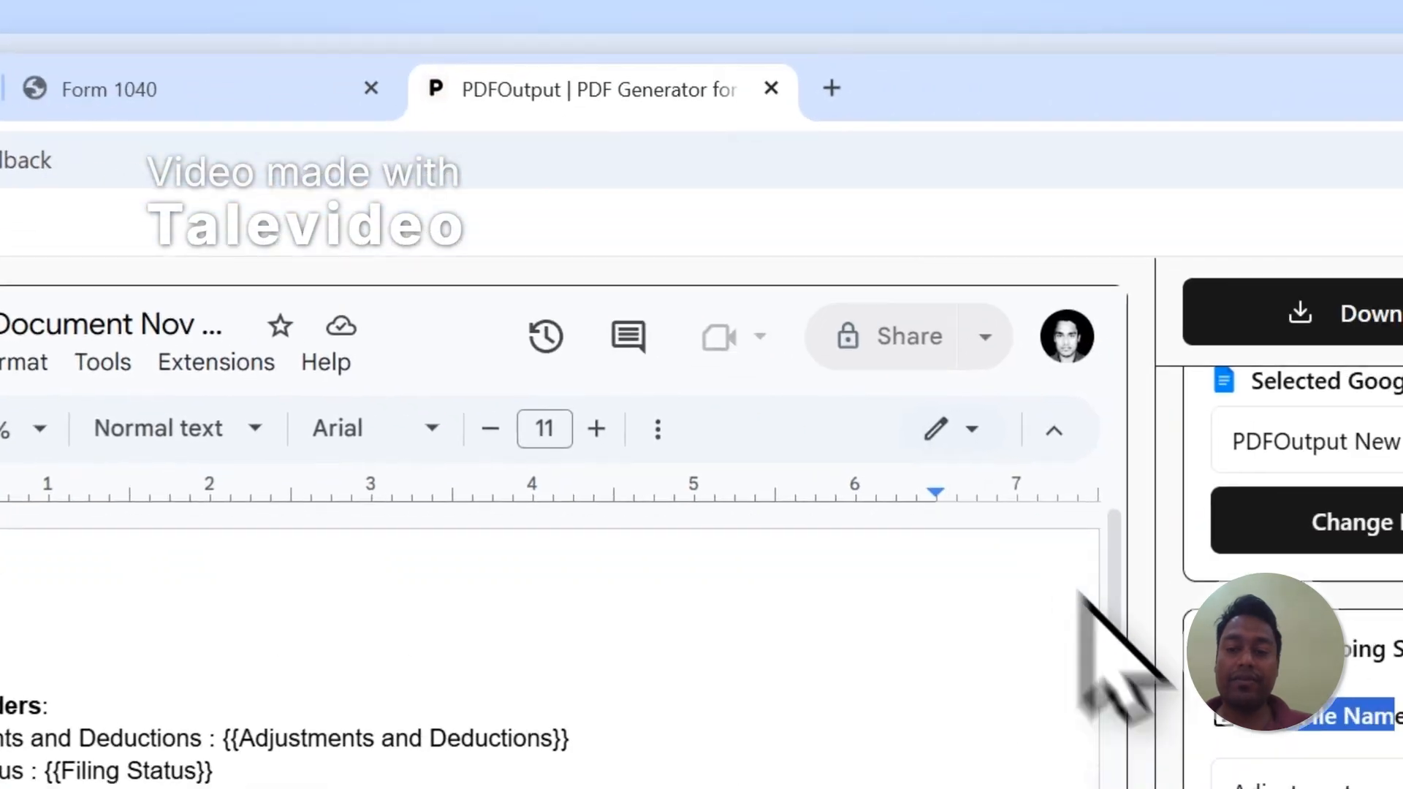
click(1045, 453)
scroll(783, 402, down, 2)
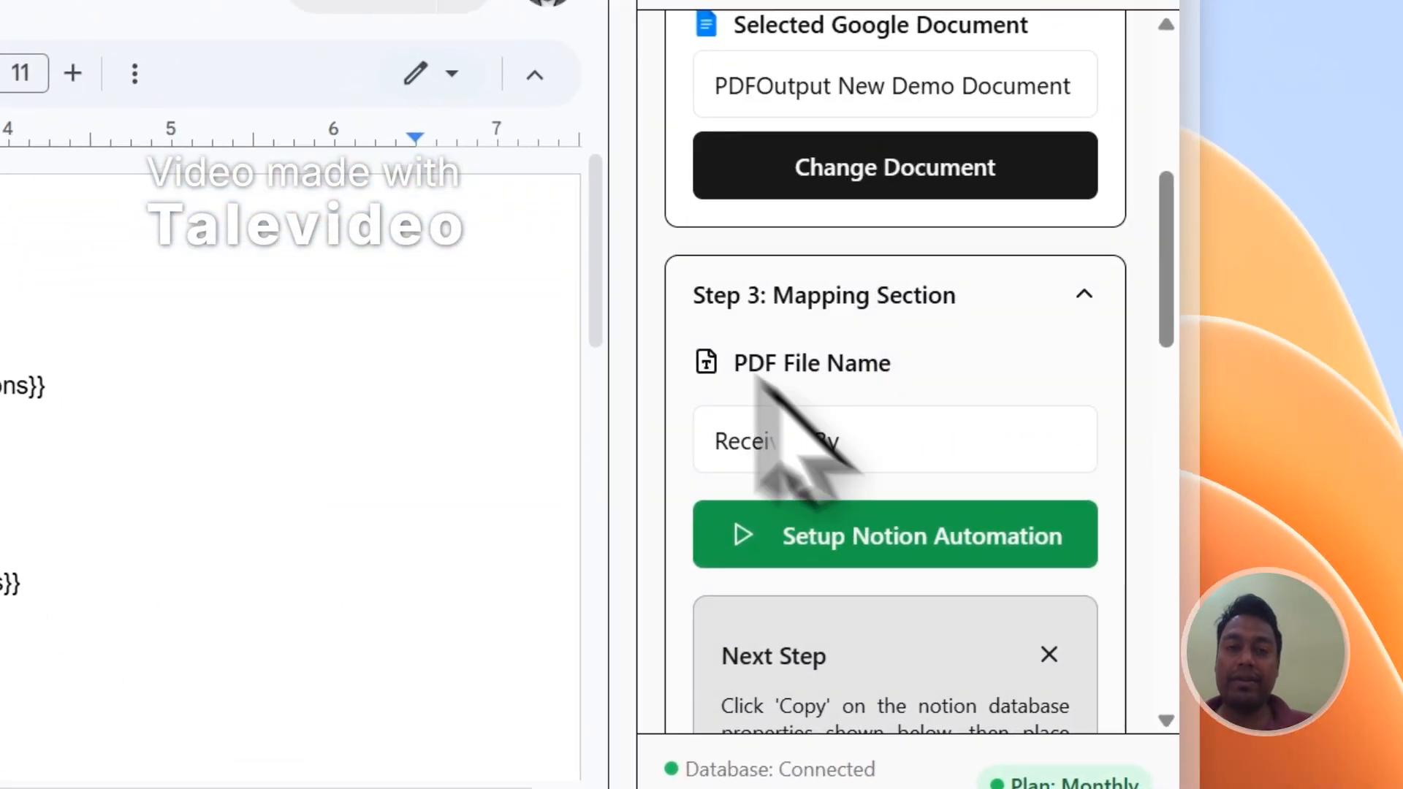
click(439, 157)
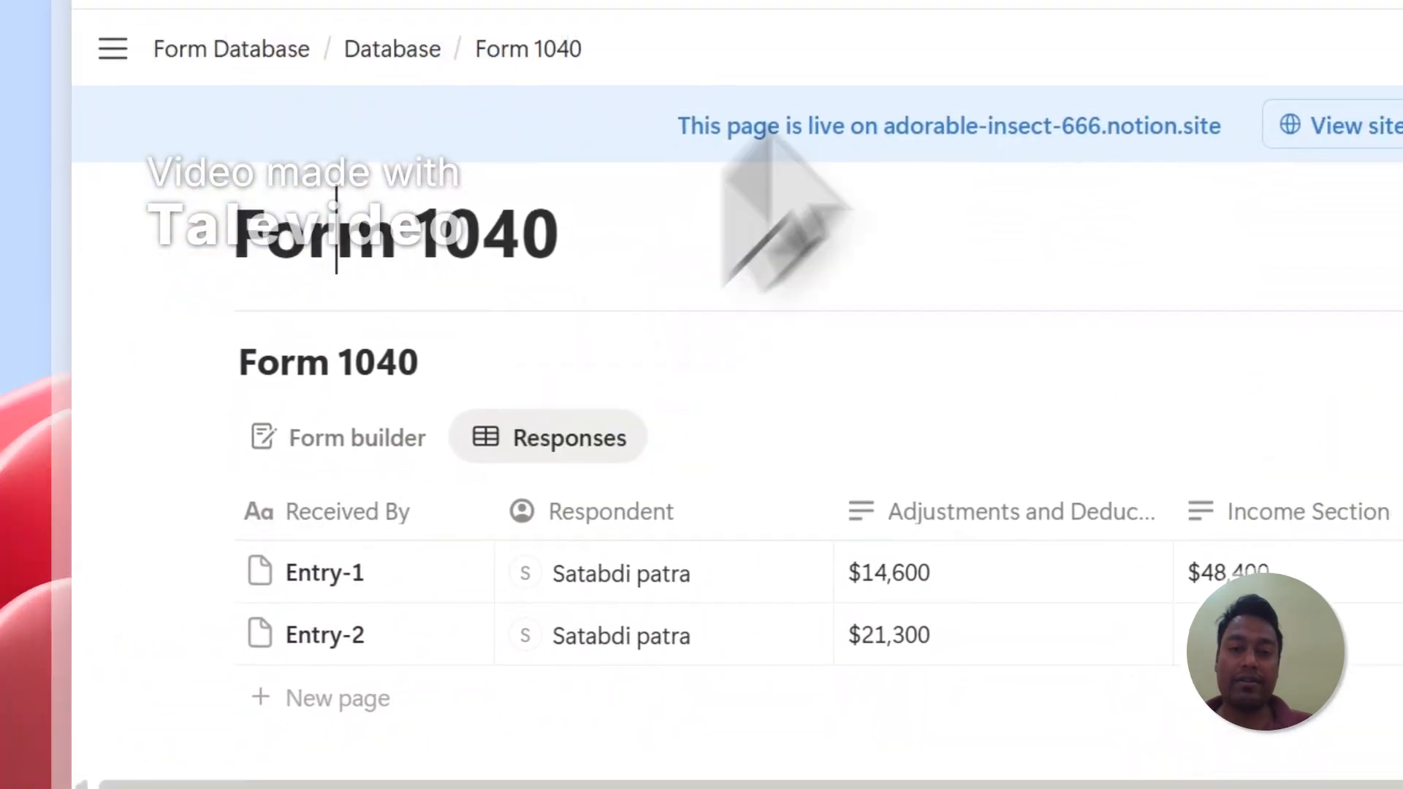
click(680, 150)
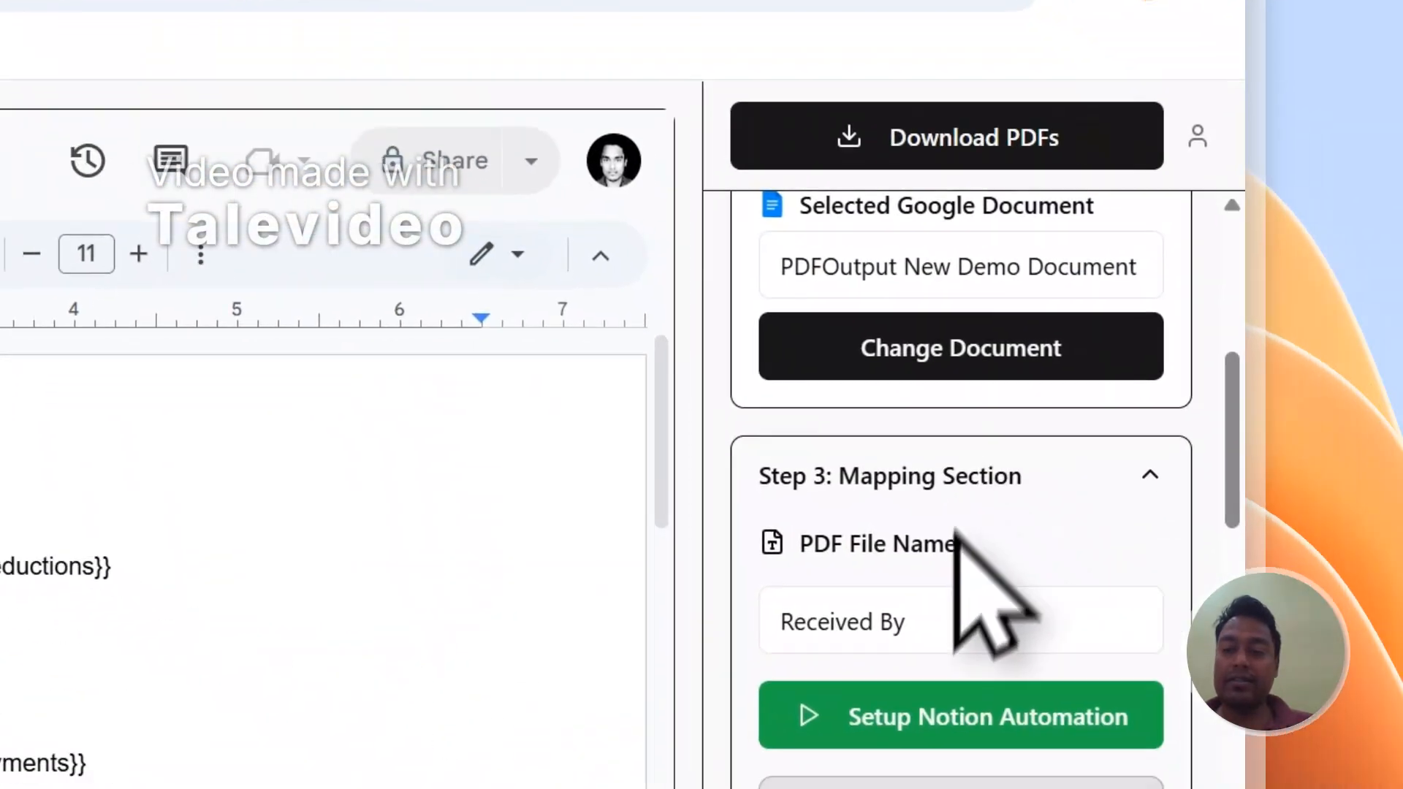
- Generate the PDFs in PDFOutput and move the Personal Information column before GeneratePDF in the Notion responses table
scroll(953, 529, up, 5)
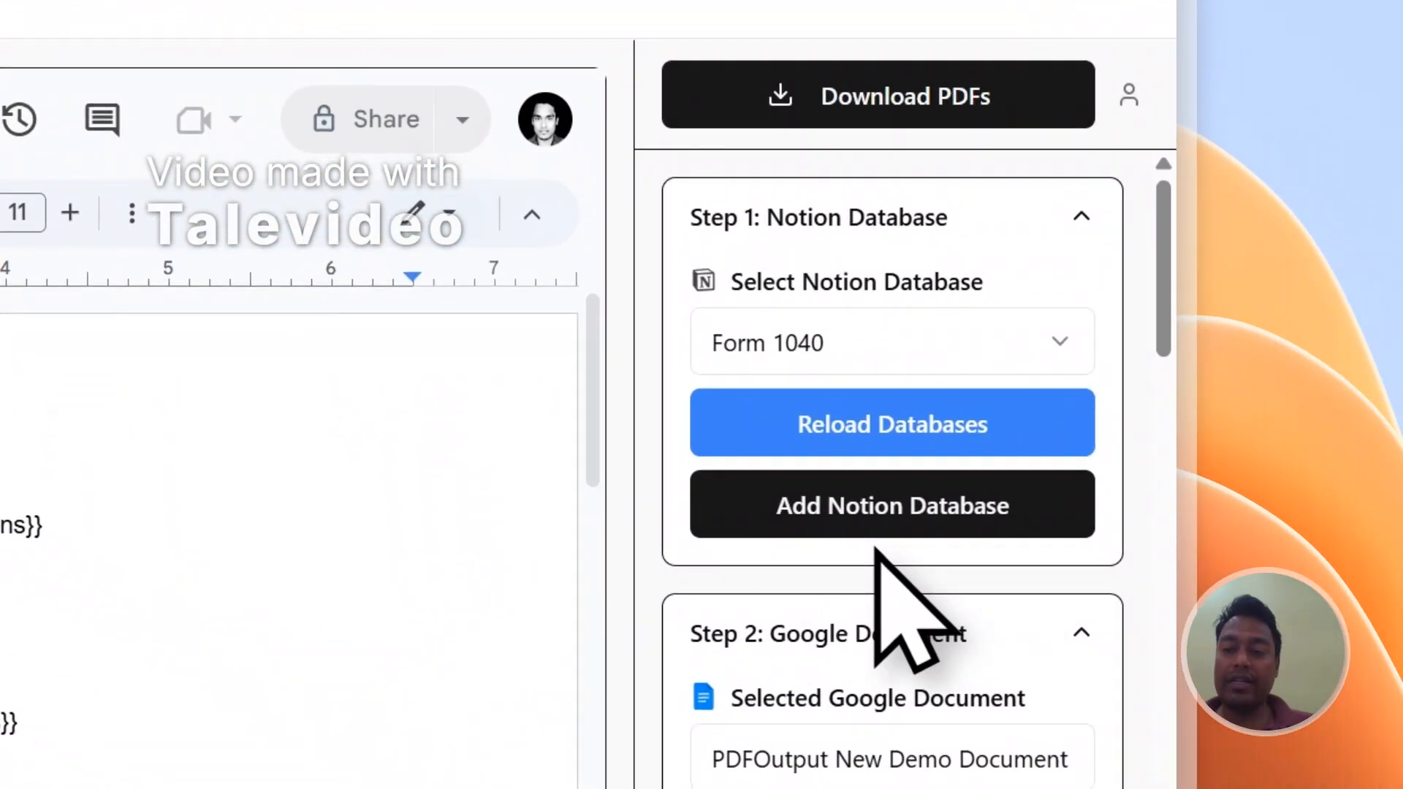
click(995, 153)
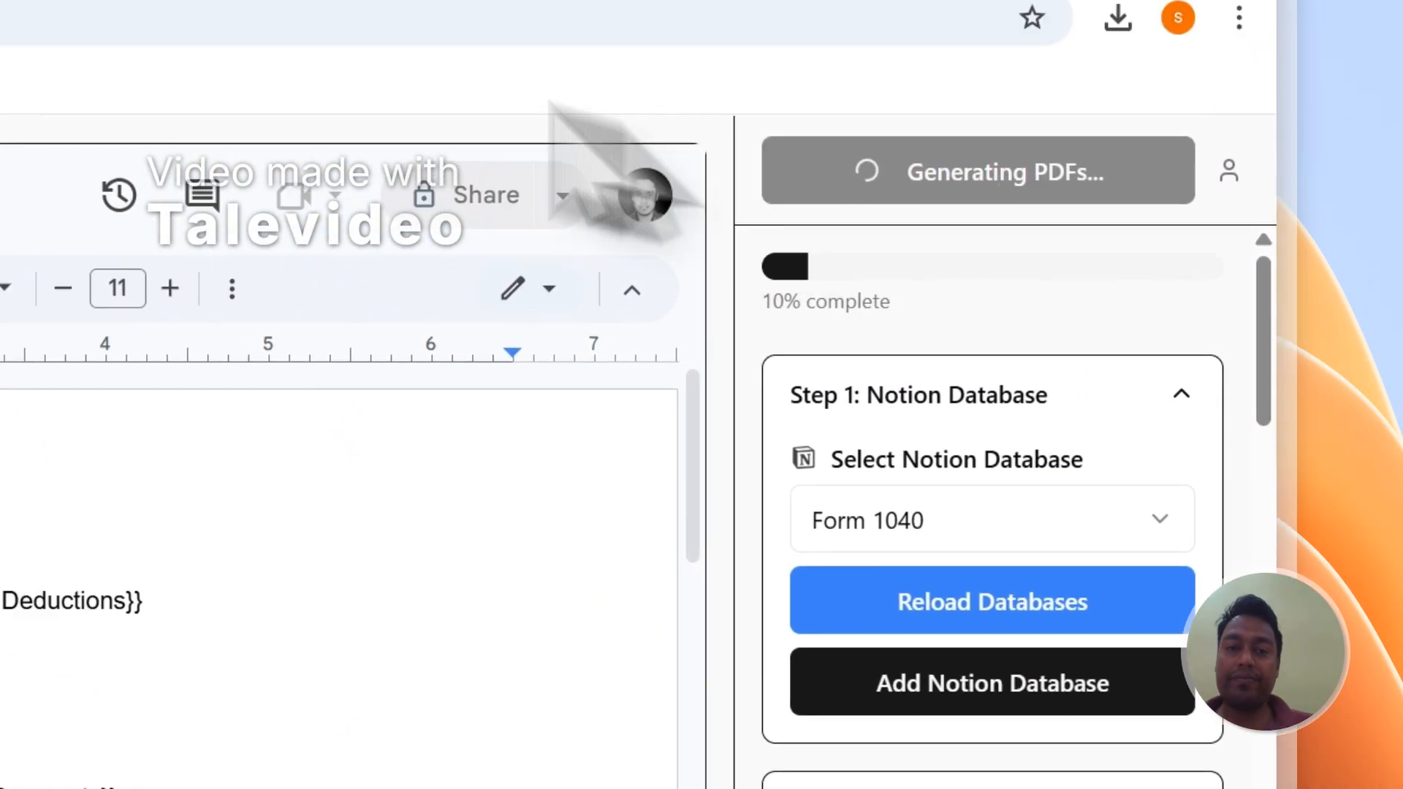
click(407, 160)
scroll(643, 713, right, 10)
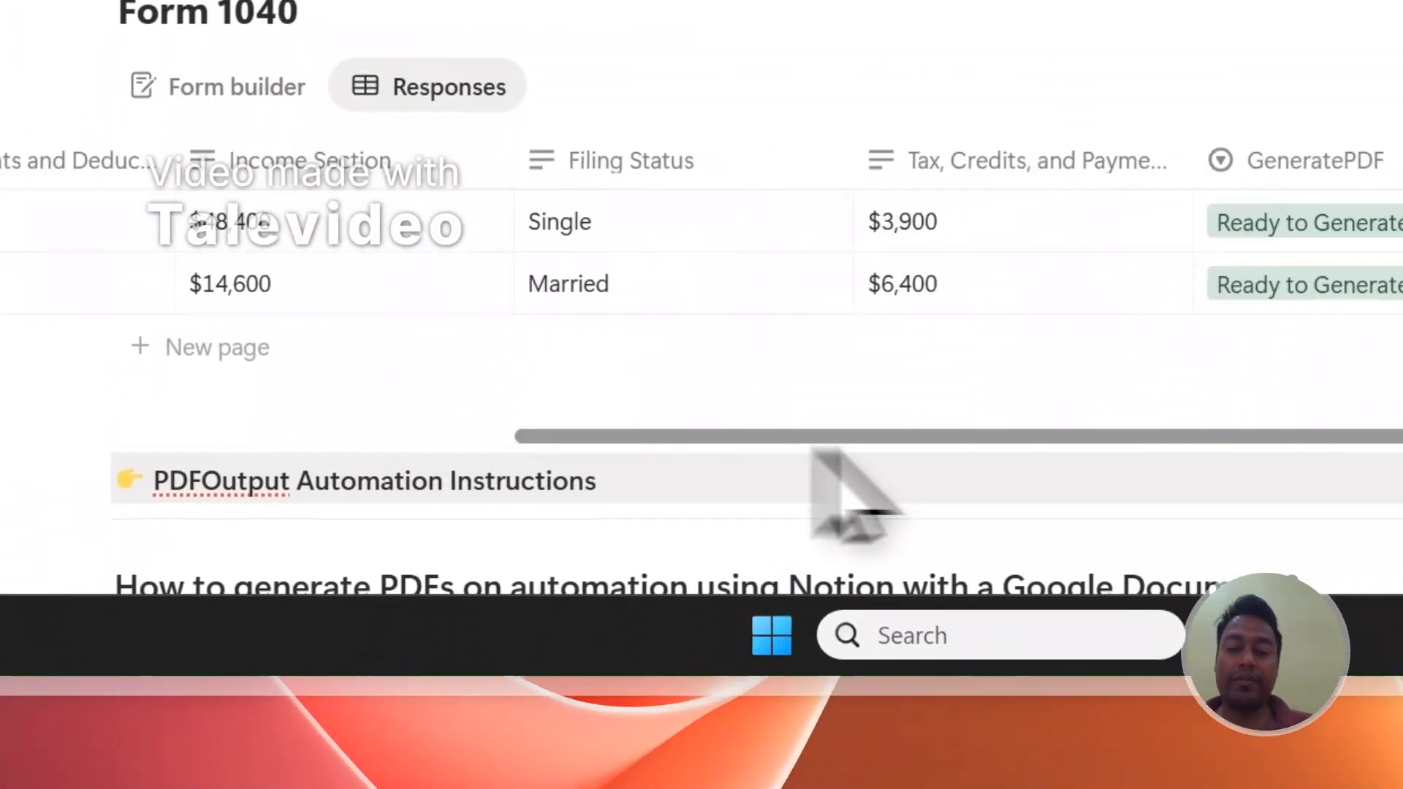
scroll(814, 449, right, 5)
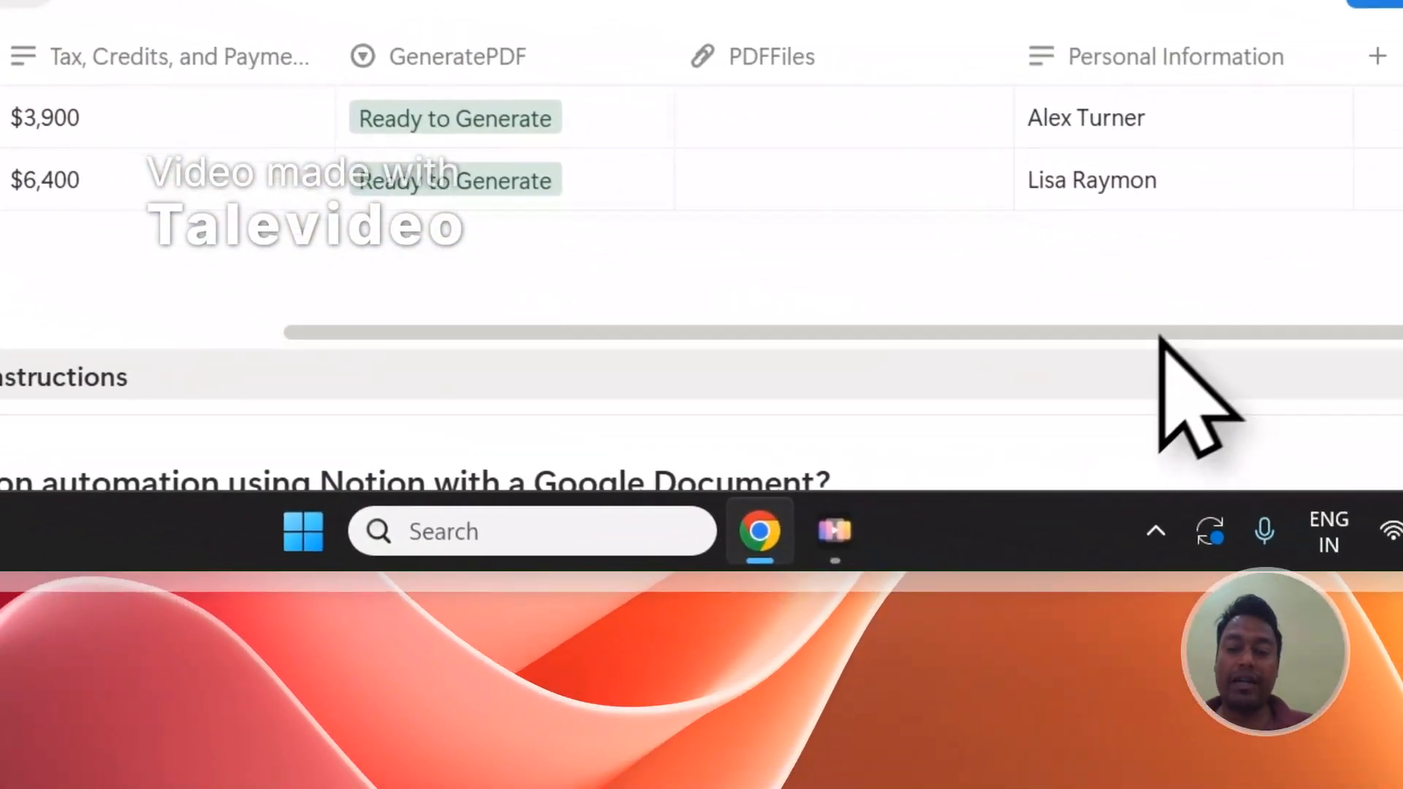
drag(792, 69, 582, 57)
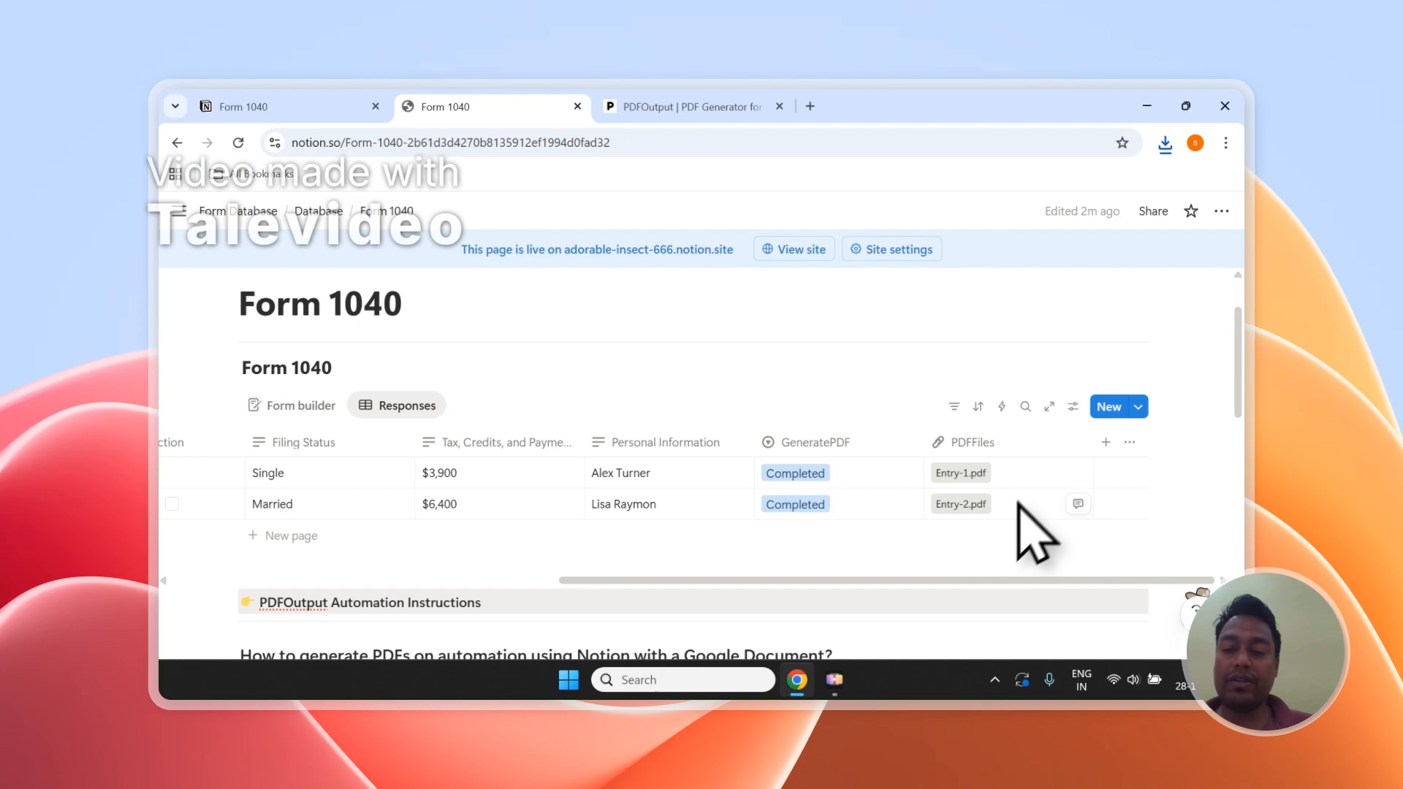
- Check the browser downloads, open Entry-1.pdf from the PDFFiles column and review its filled-in placeholder values
click(1164, 142)
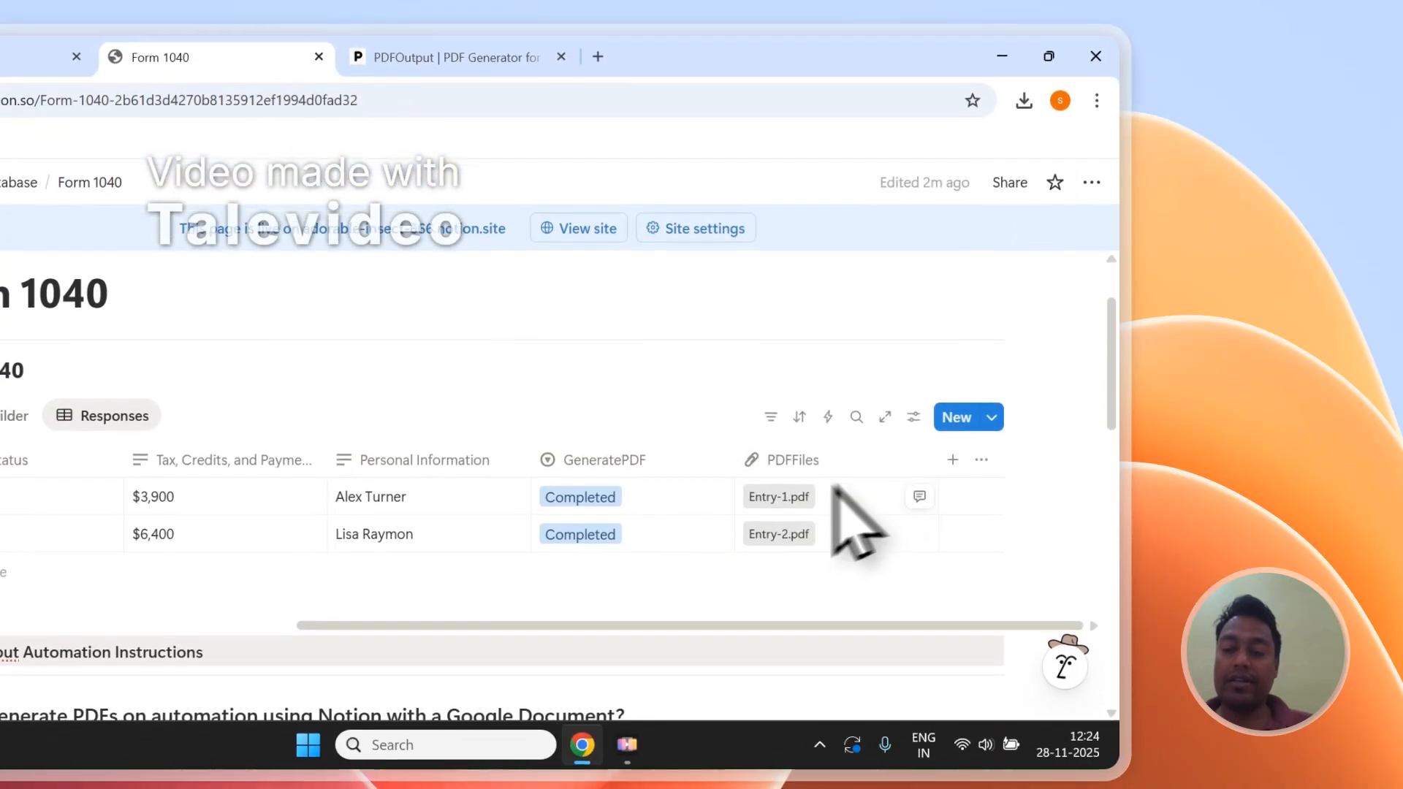
click(778, 616)
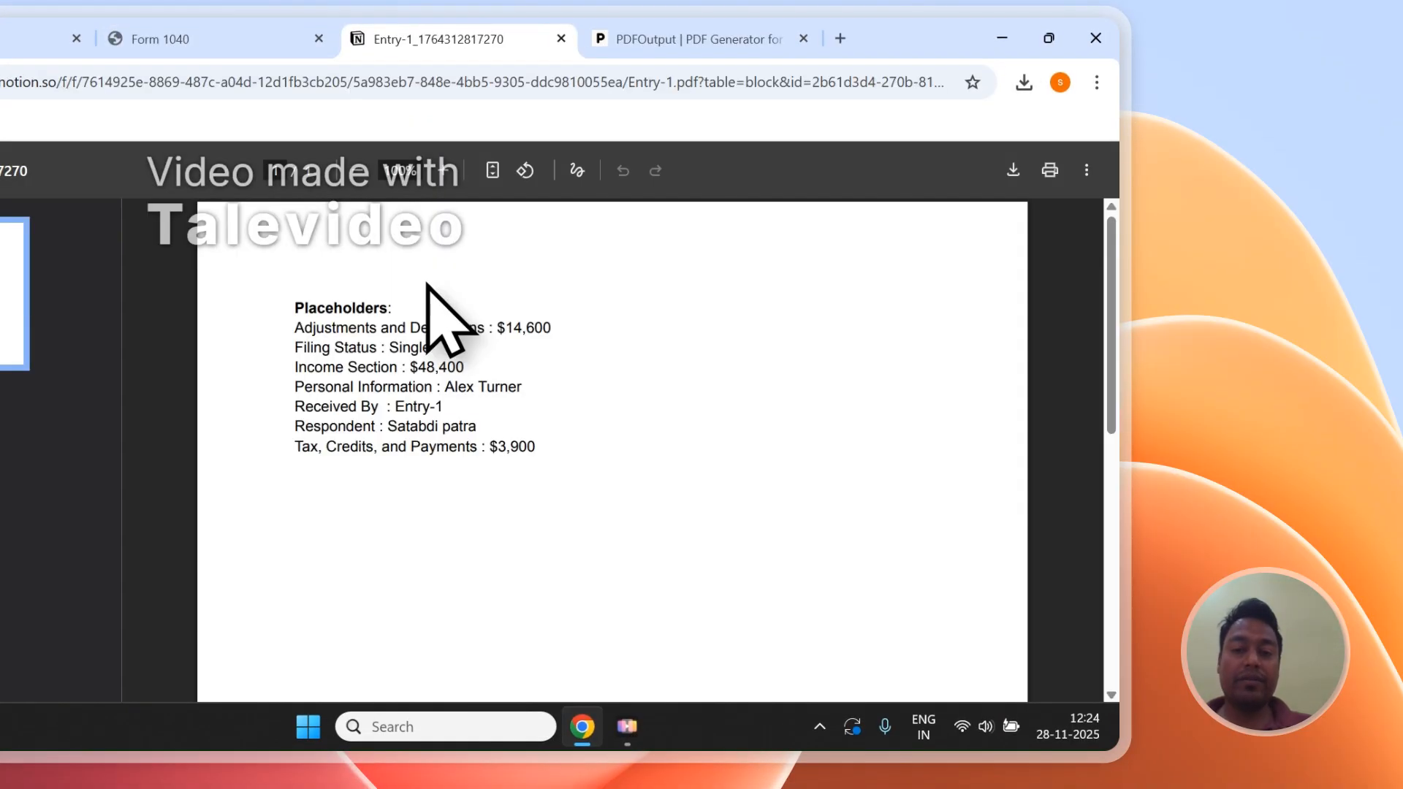
drag(550, 447, 292, 342)
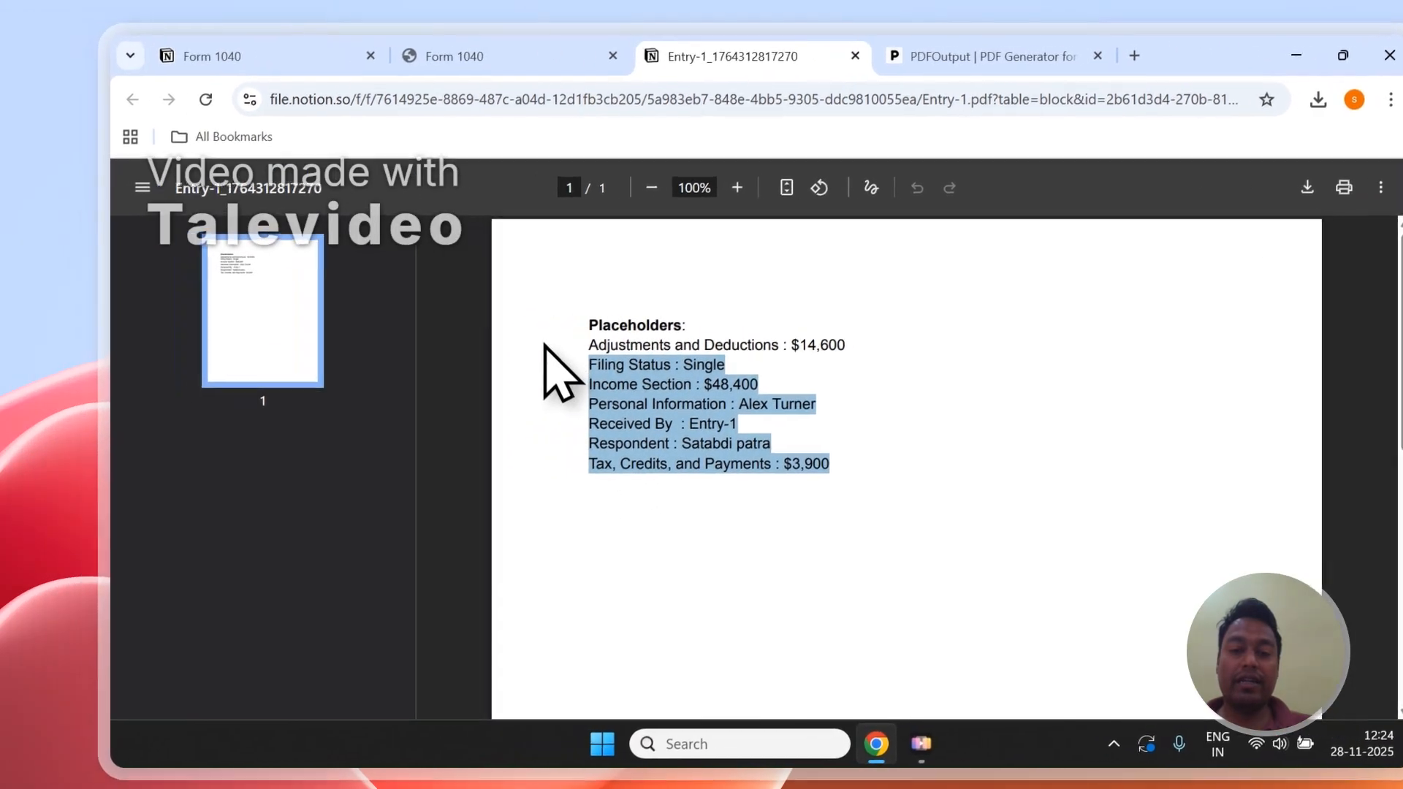
- Open Entry-2.pdf from the PDFFiles column, compare its filled-in values with Entry-1.pdf, and close both PDFs
click(543, 369)
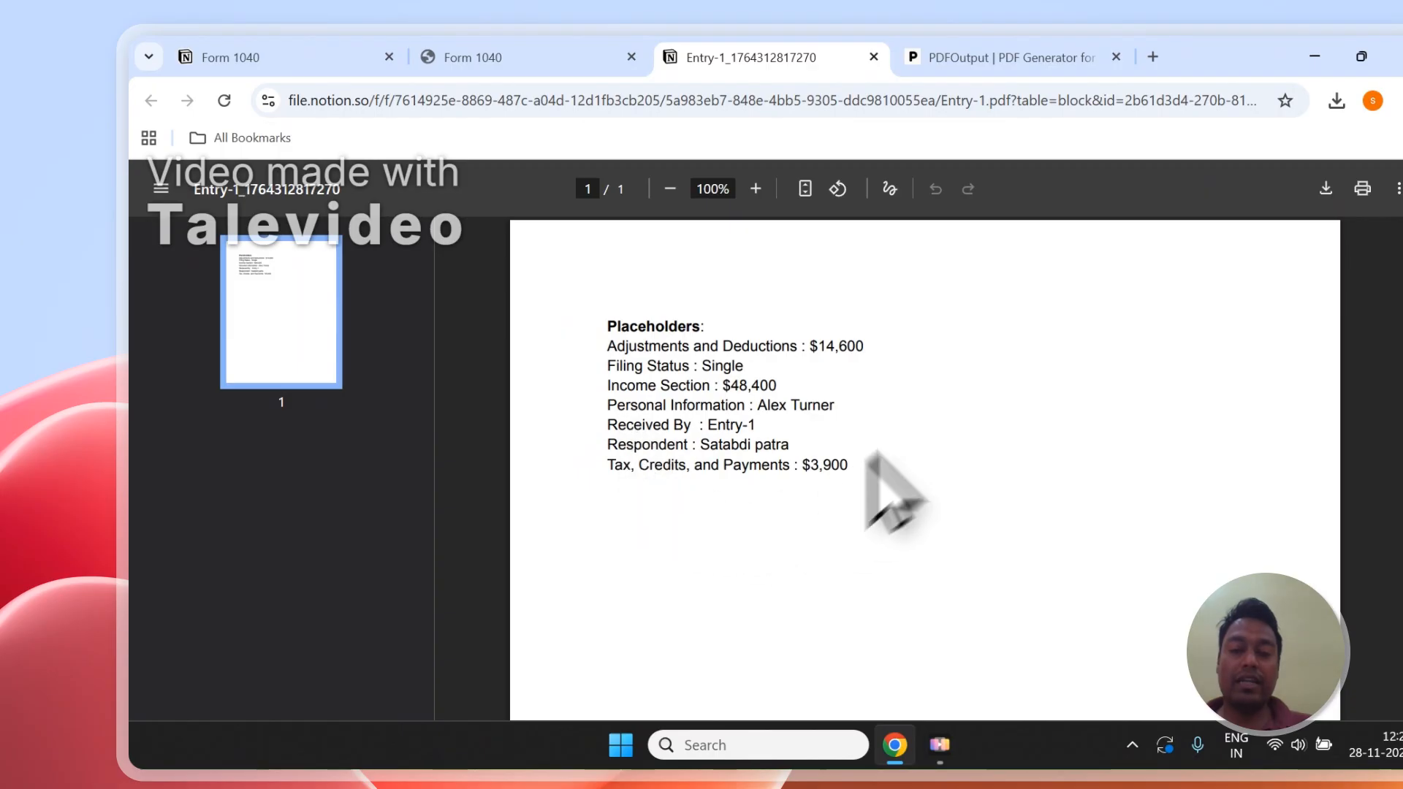
click(526, 58)
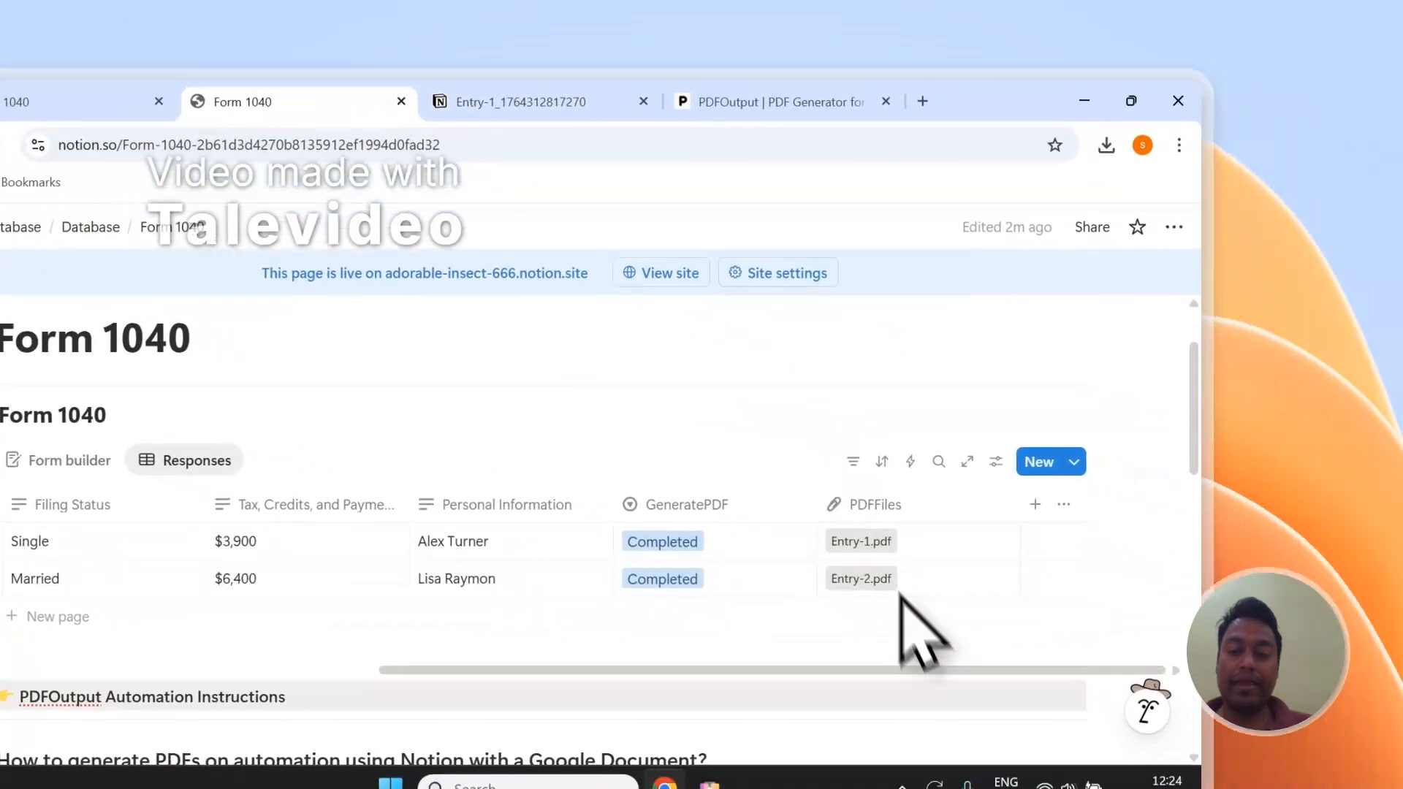
click(784, 559)
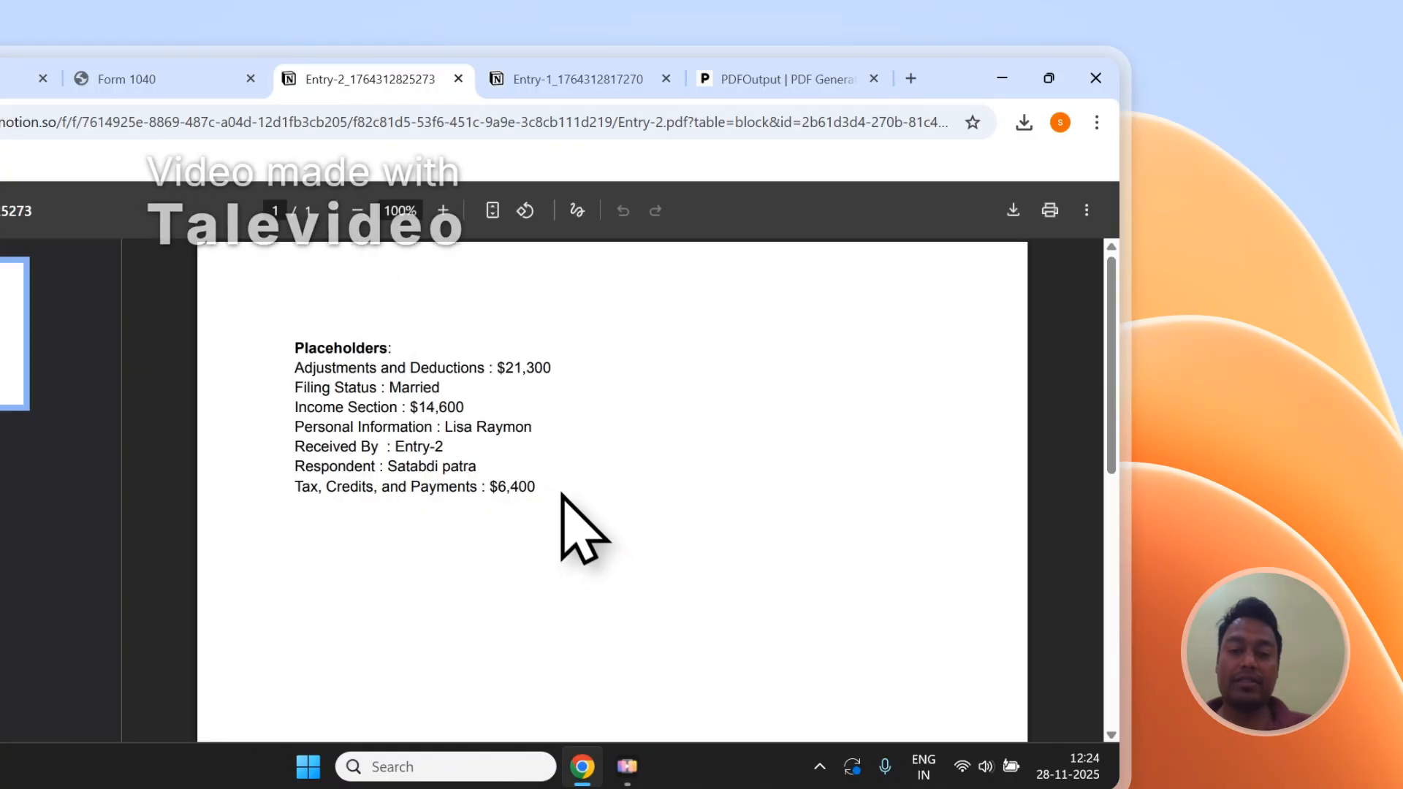
click(554, 467)
click(555, 79)
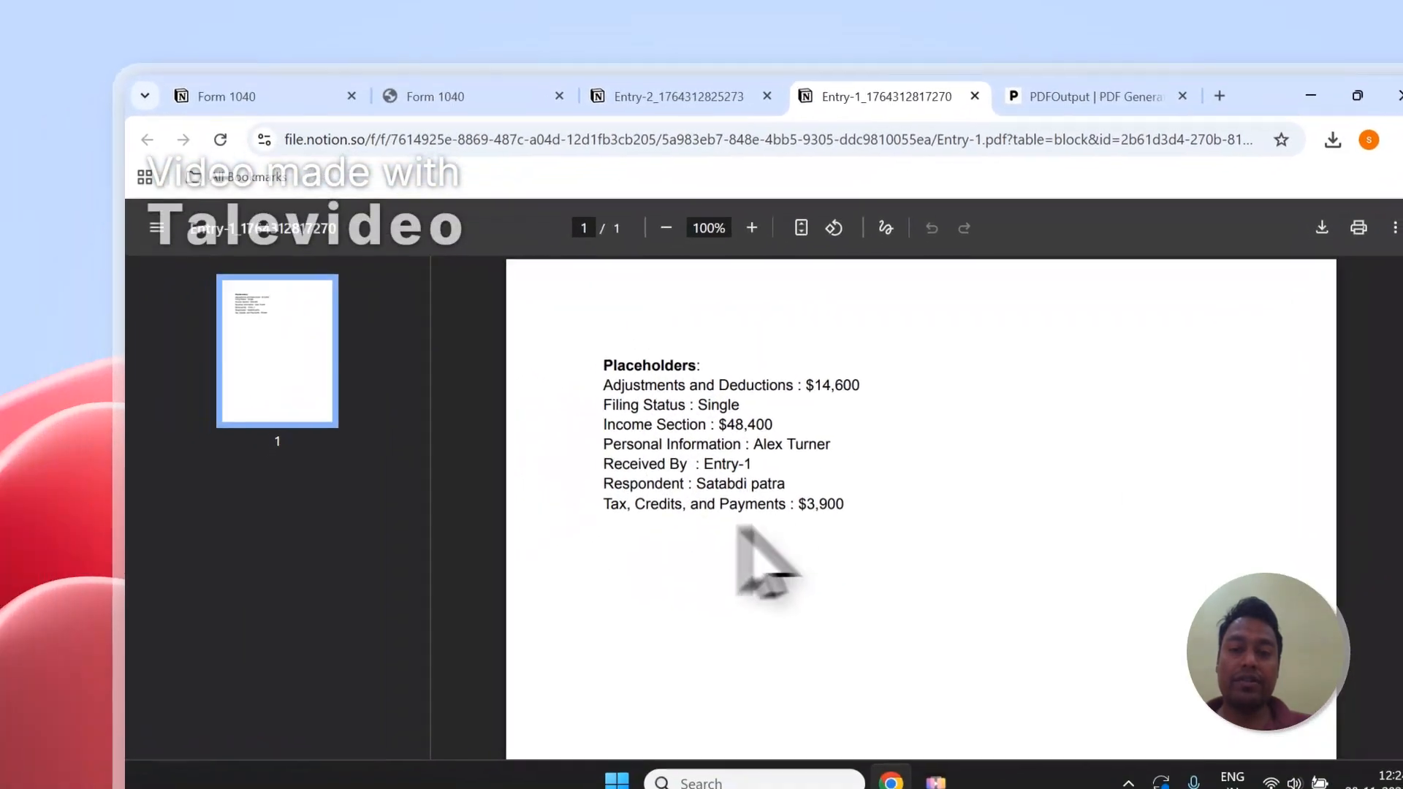
click(730, 96)
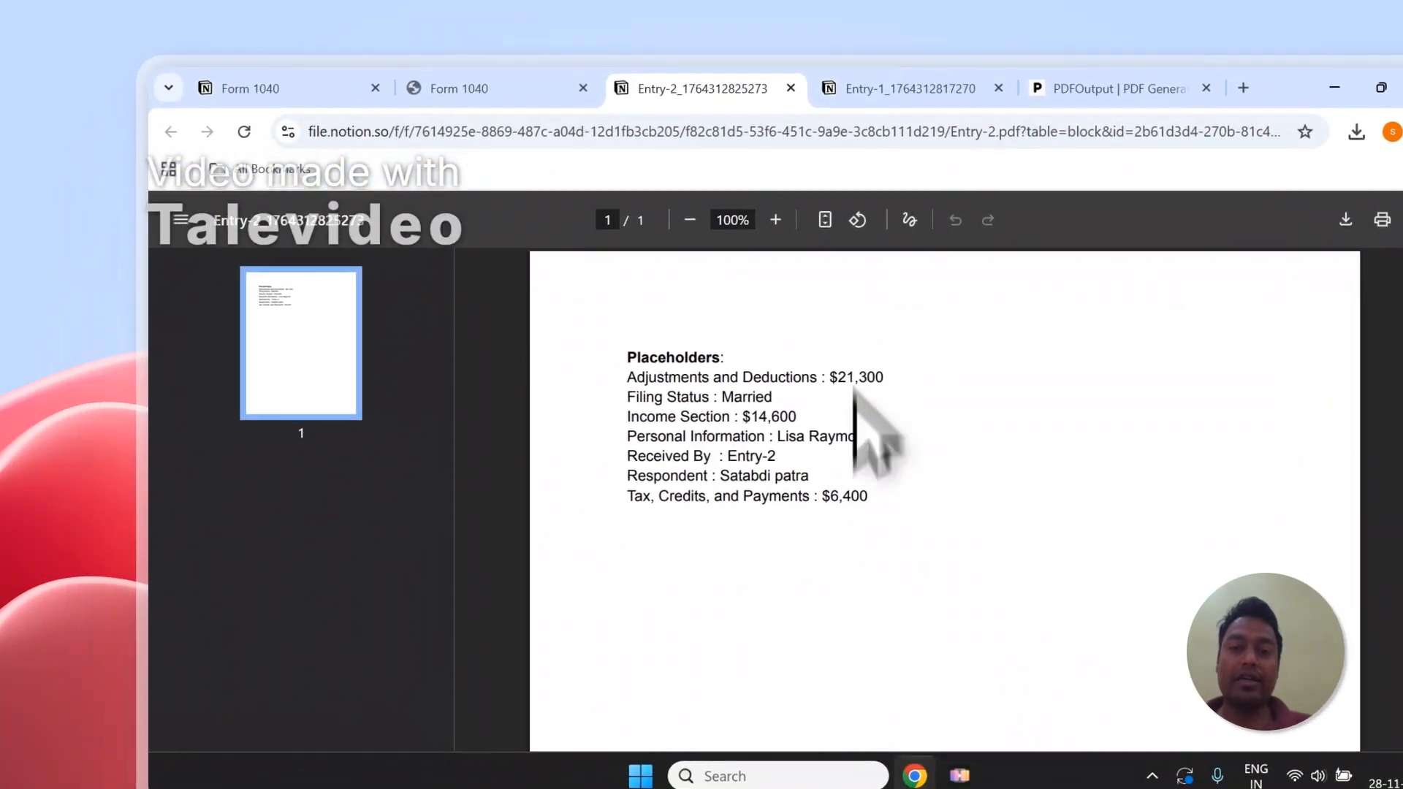
click(791, 88)
click(790, 88)
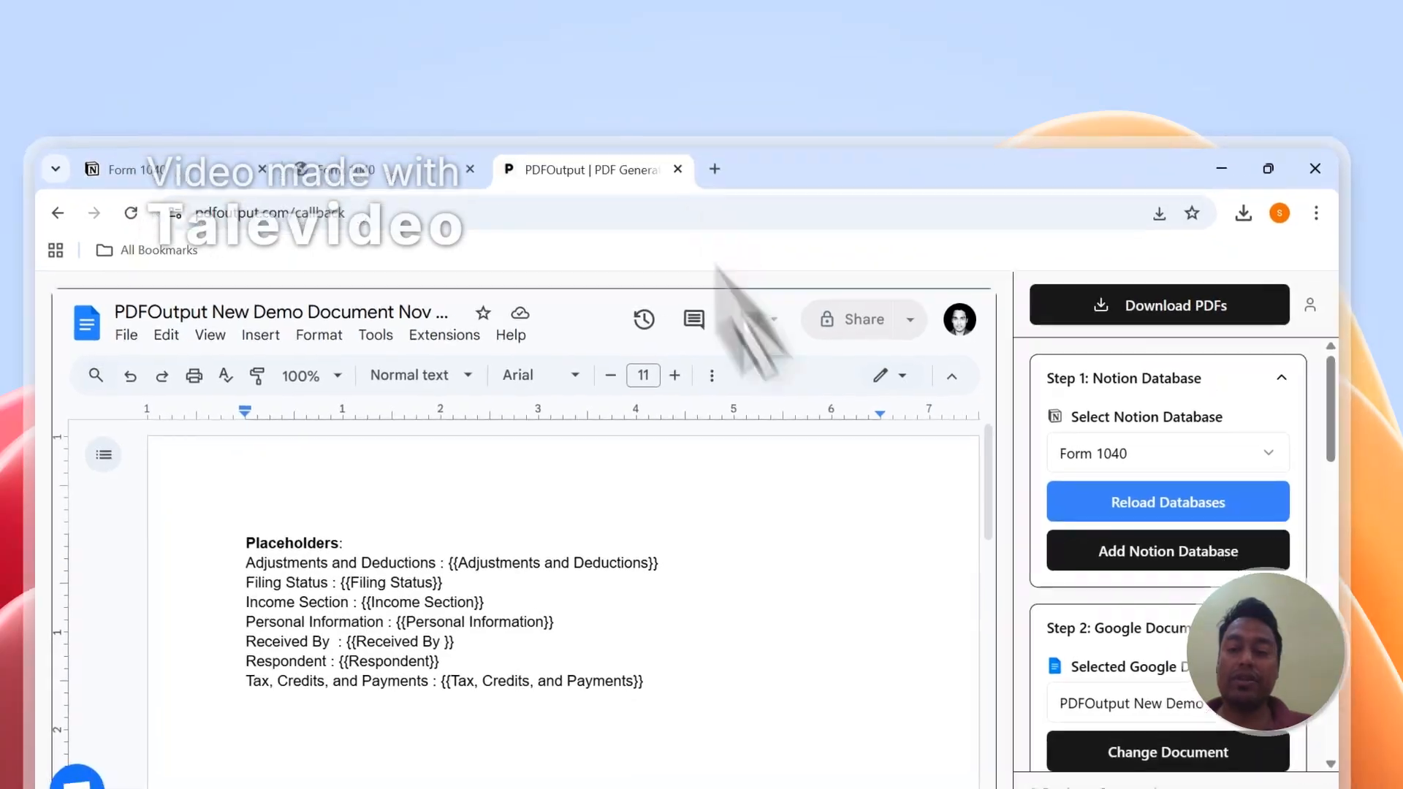
- Set up the Notion automation in PDFOutput's mapping section and view the public Form 1040 form
scroll(1177, 687, down, 4)
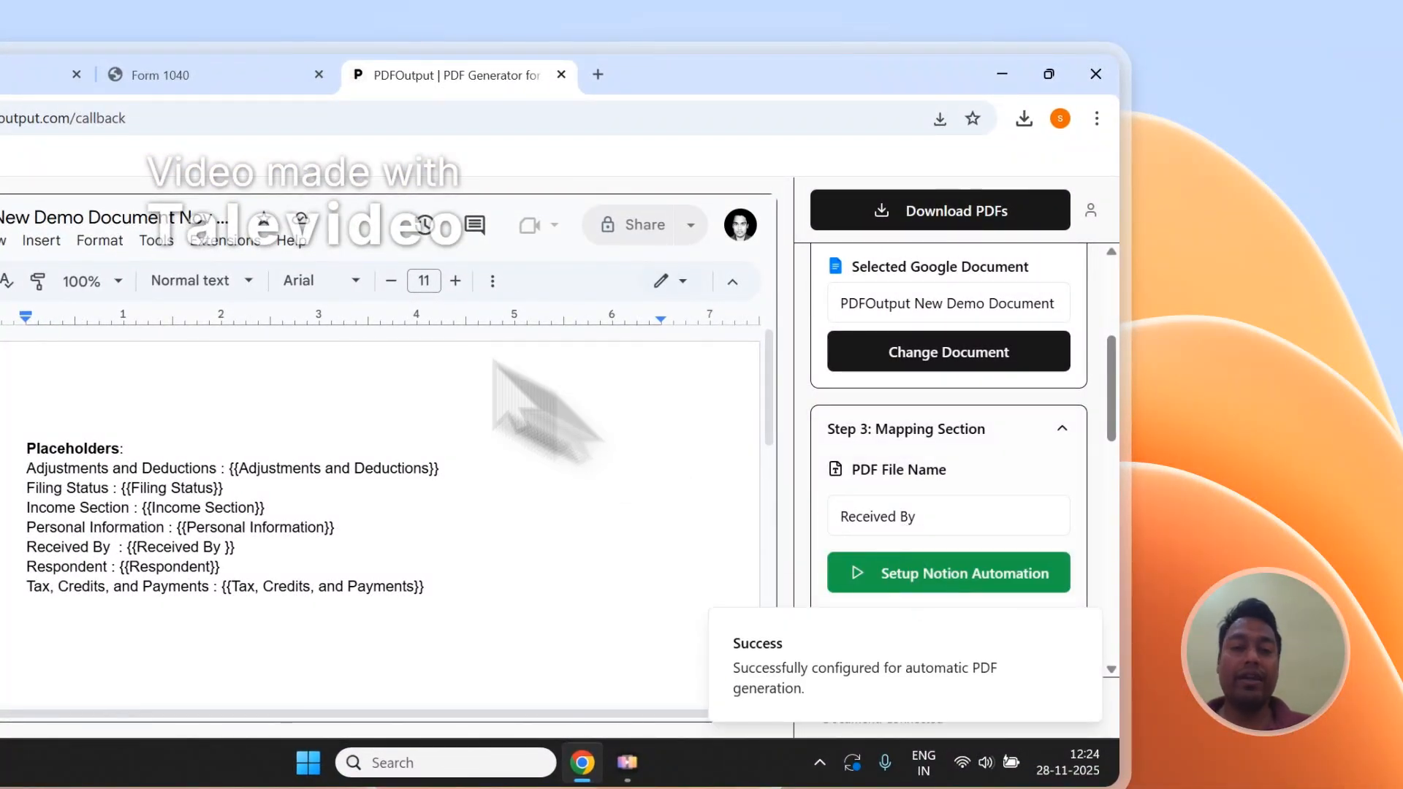
click(160, 74)
click(358, 168)
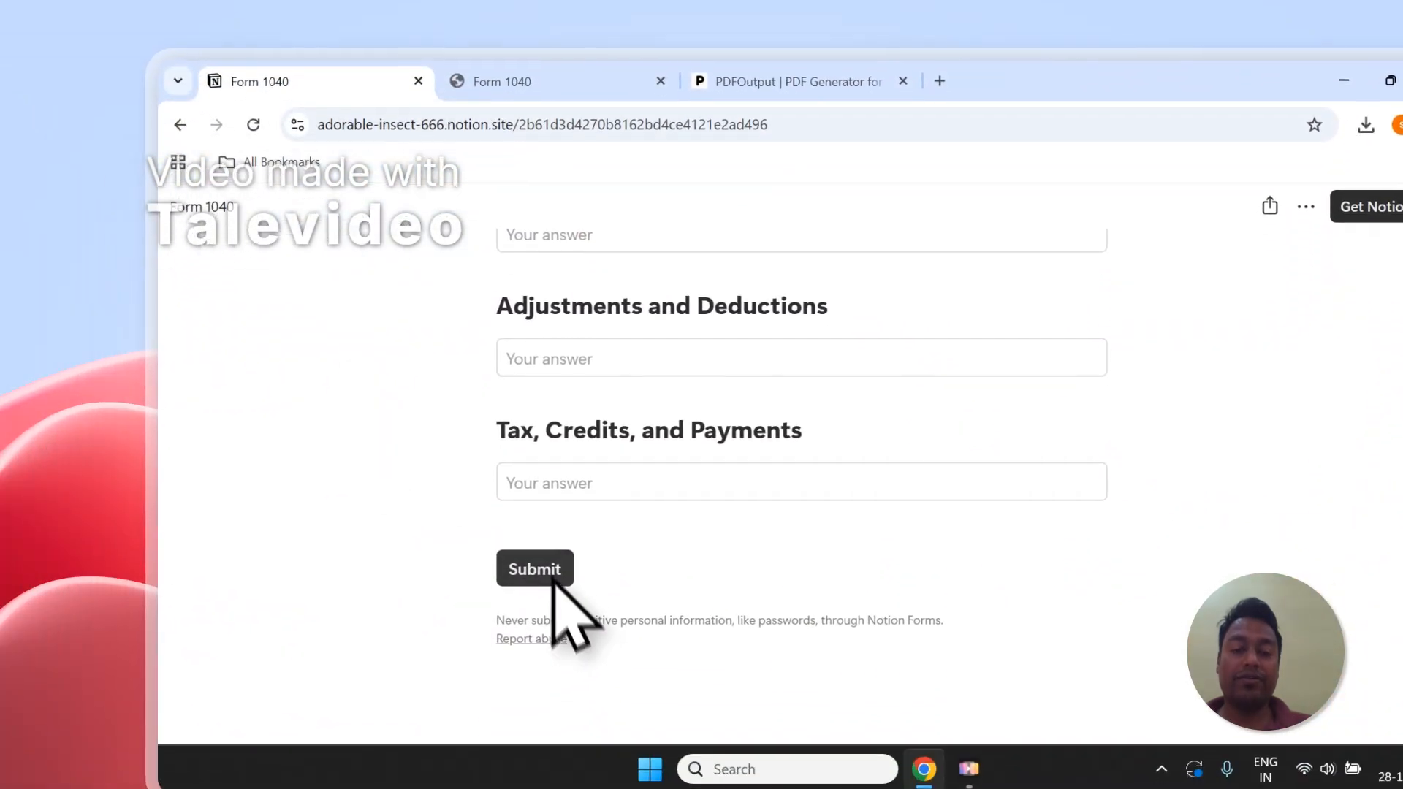
- Add a new row to the Notion Form 1040 responses and set its GeneratePDF status to Ready to Generate
click(556, 81)
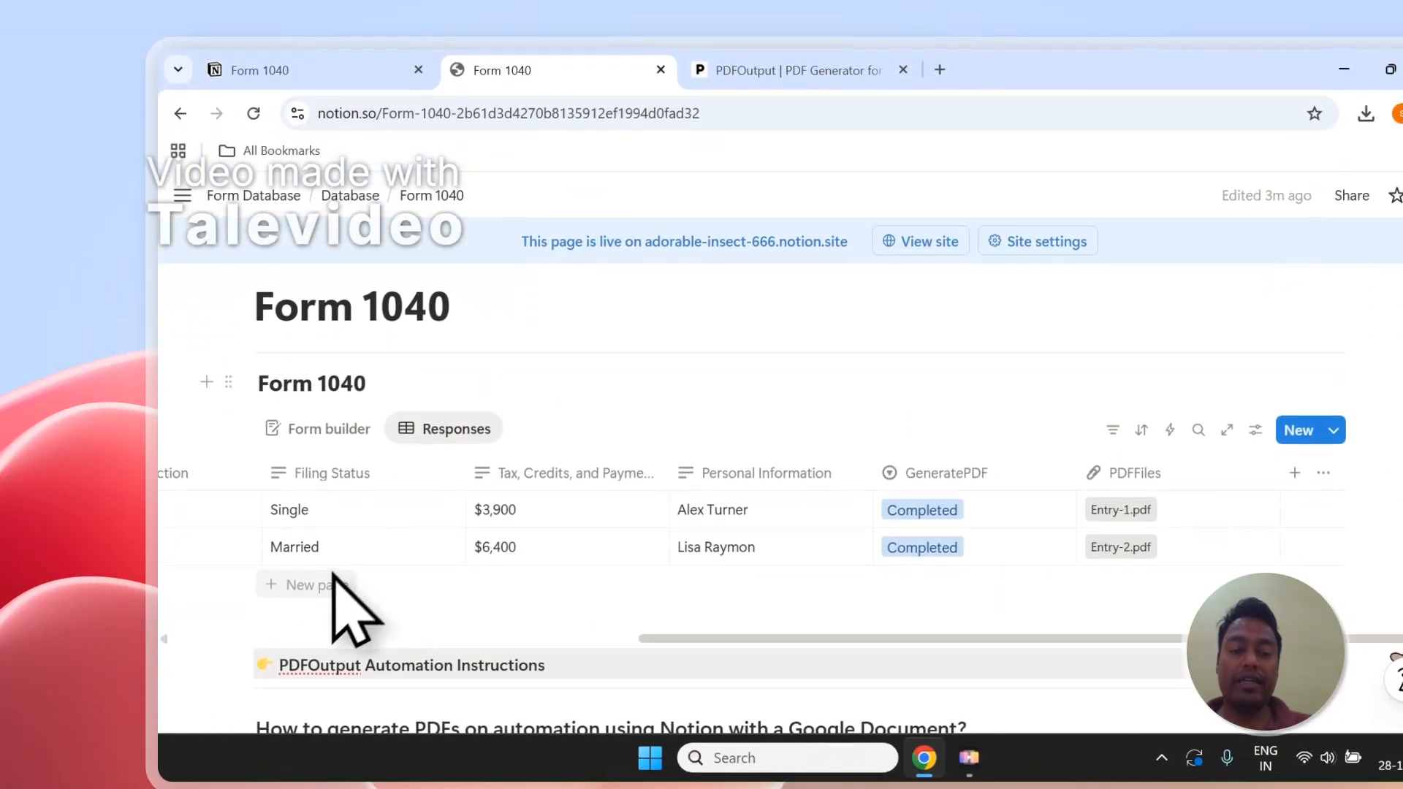
click(332, 581)
click(1038, 584)
click(1001, 460)
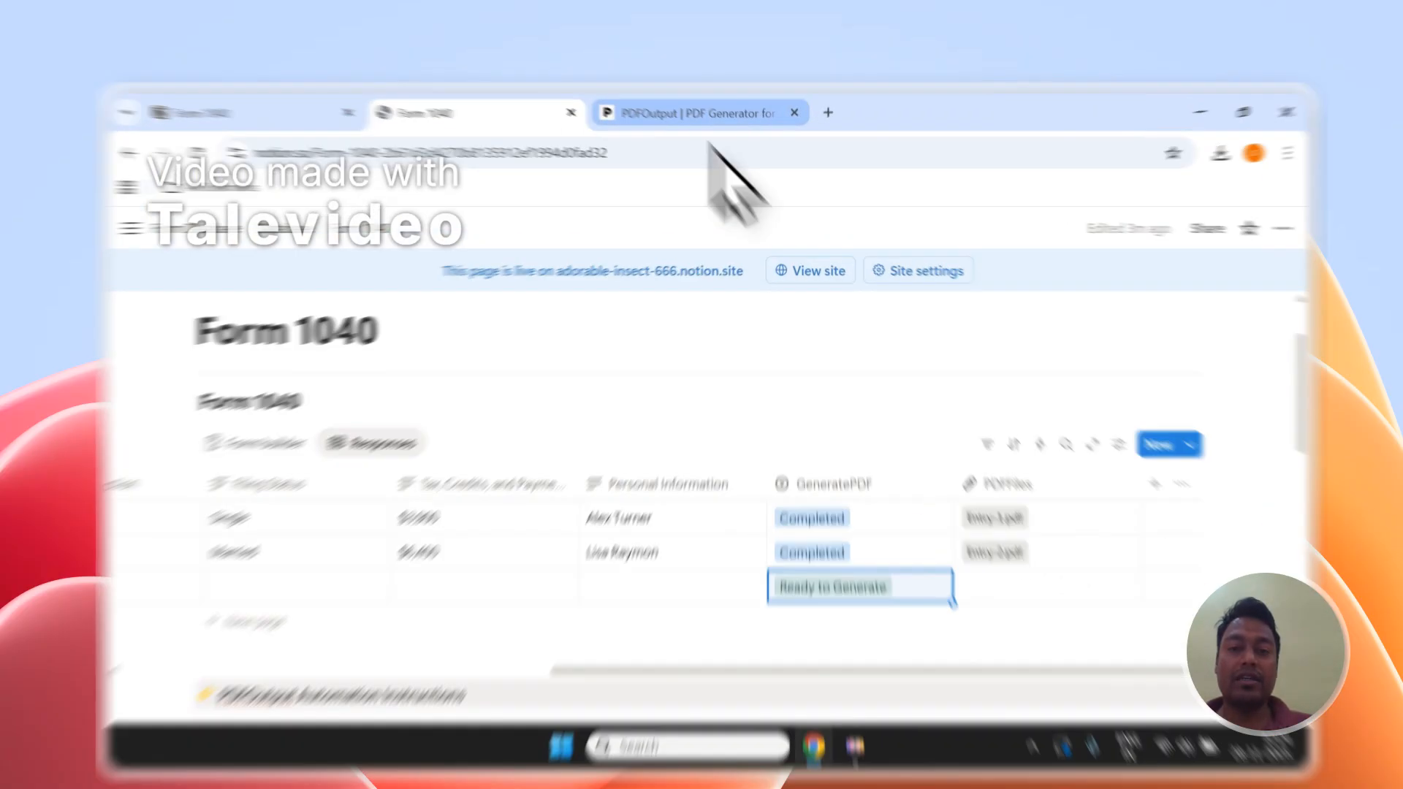
- Review the connected database and mapping in PDFOutput, and add another empty row to the Notion responses table
click(687, 106)
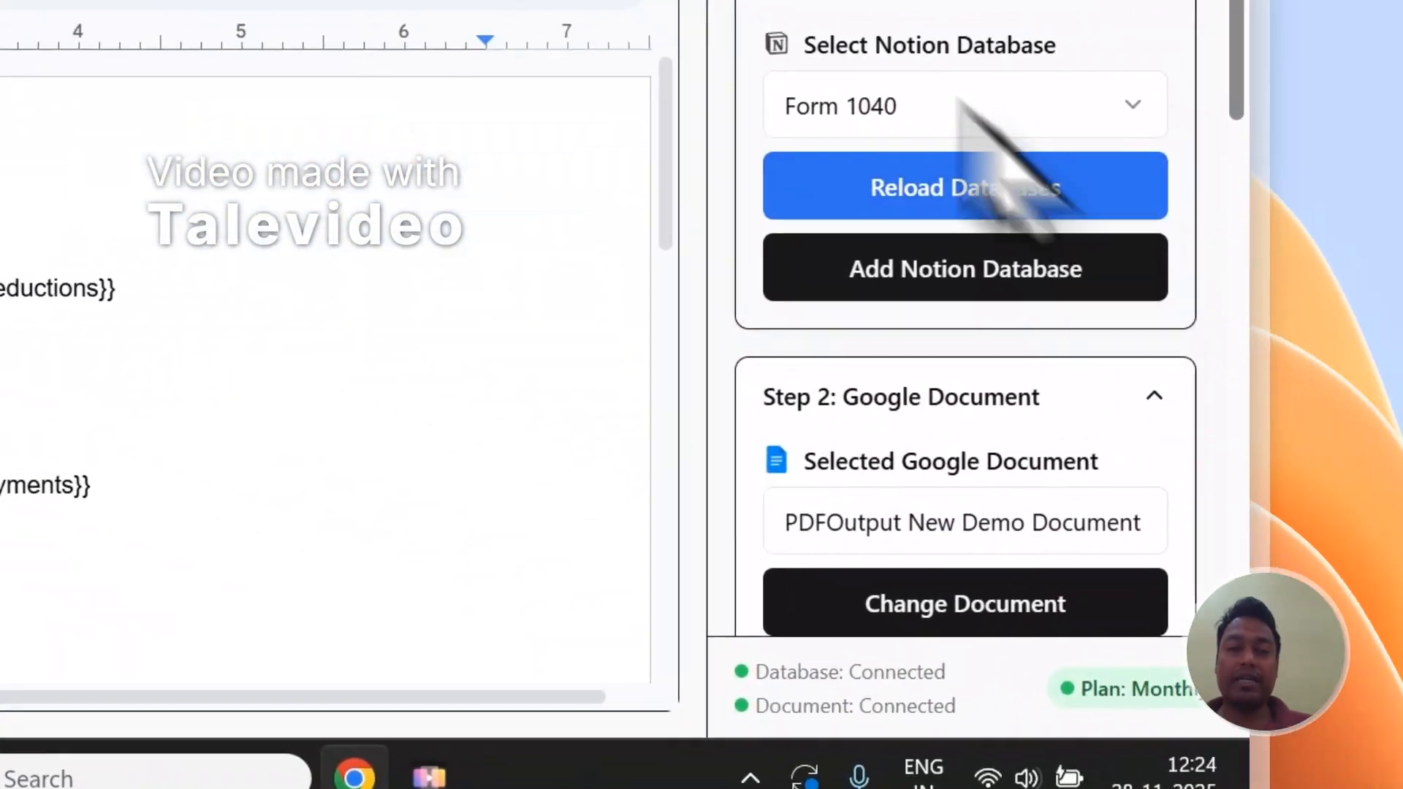
click(463, 132)
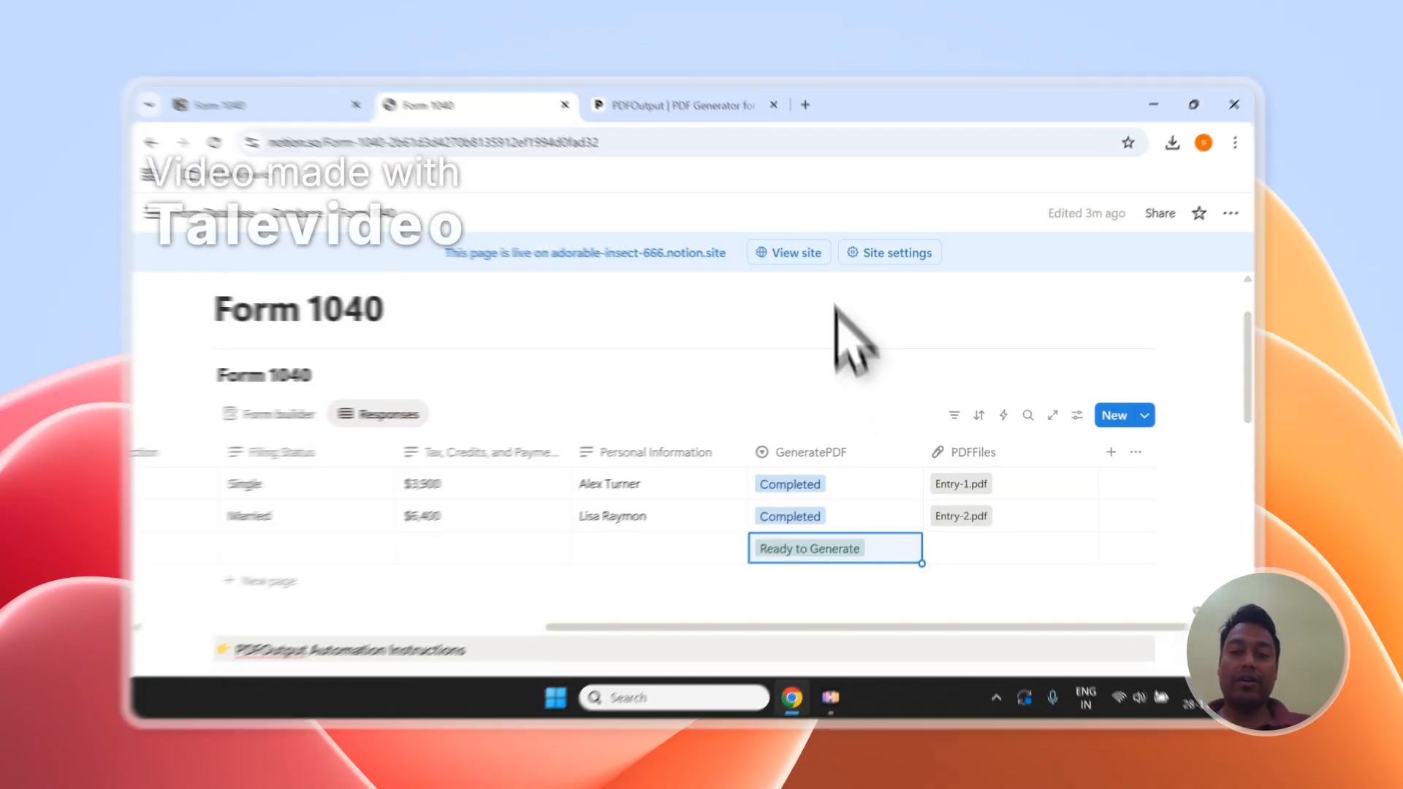
click(687, 107)
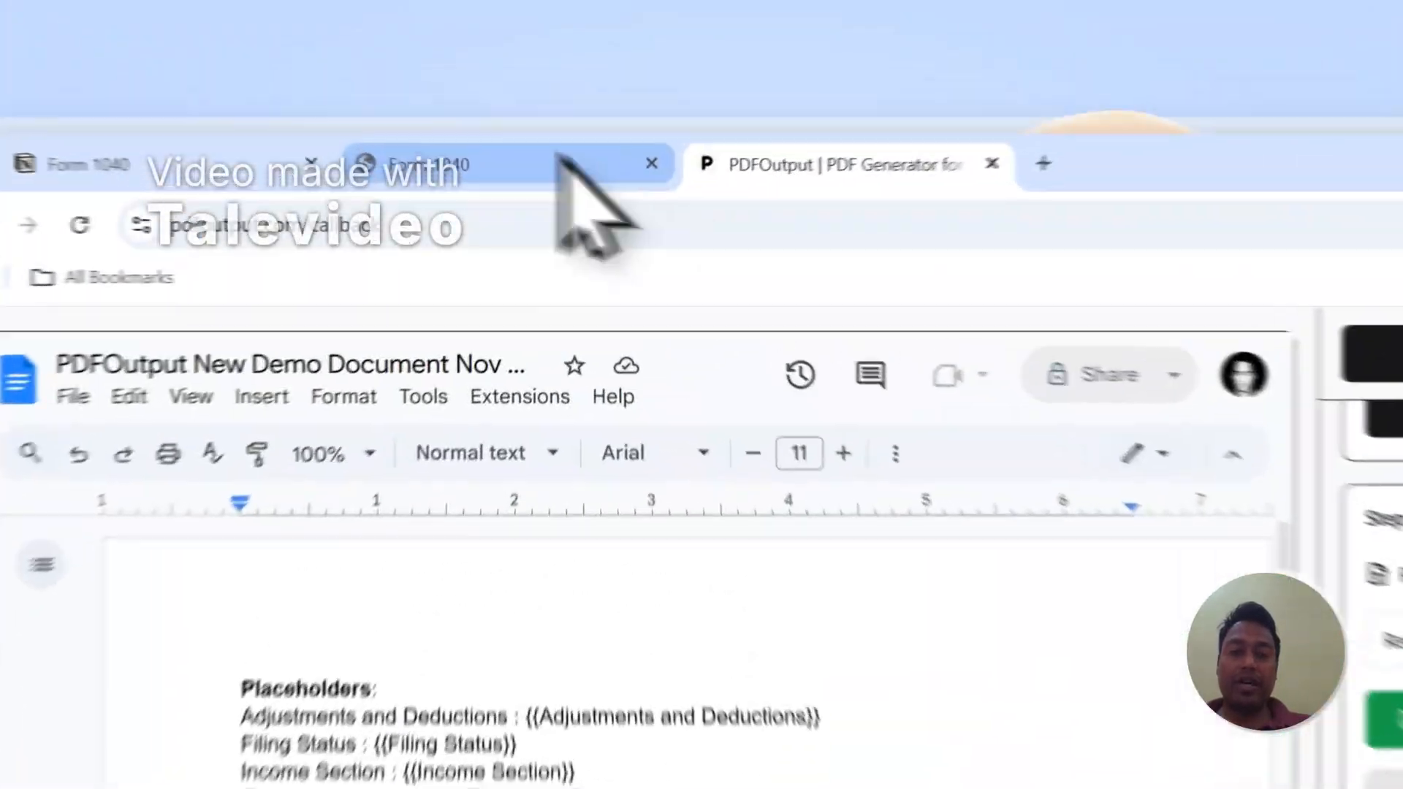
click(528, 107)
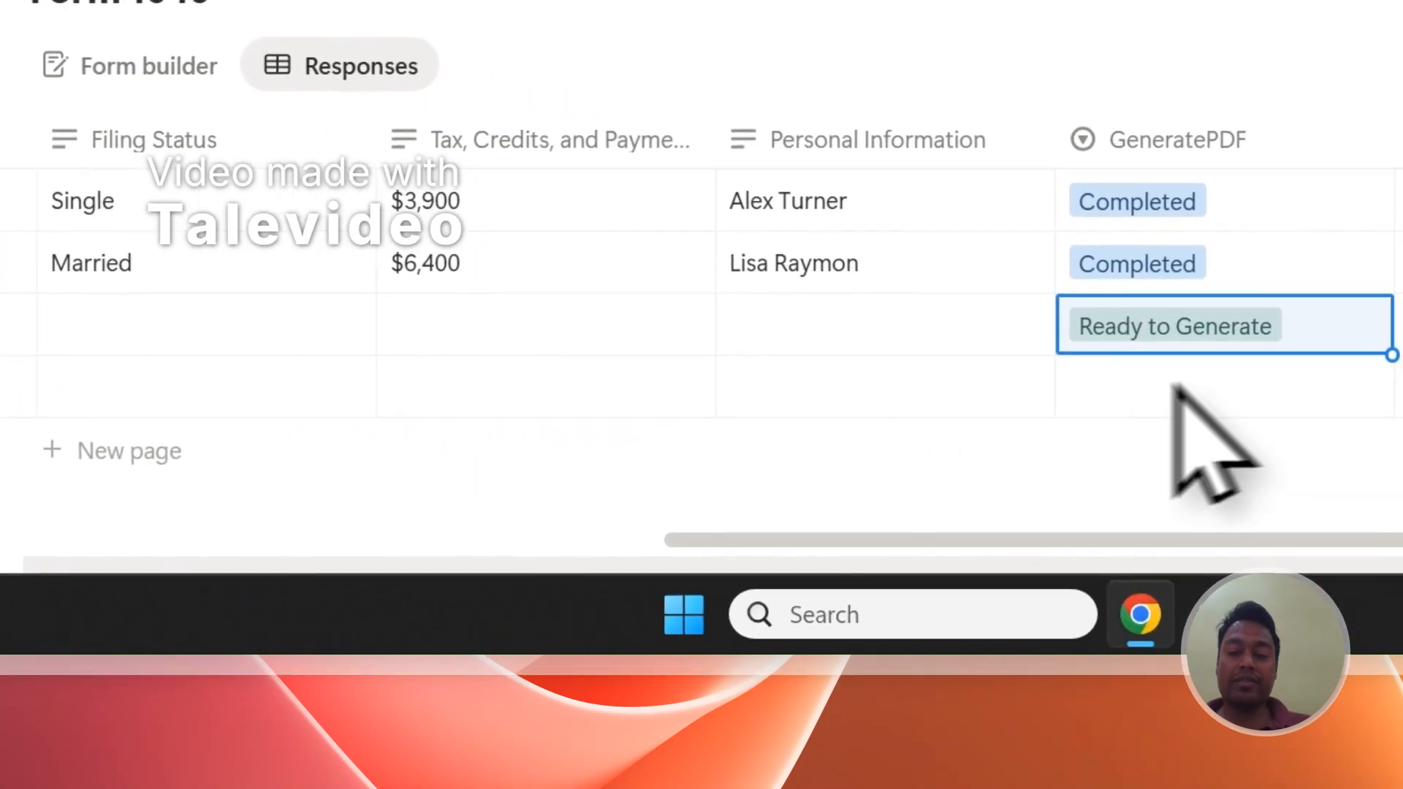
click(1351, 322)
click(1163, 196)
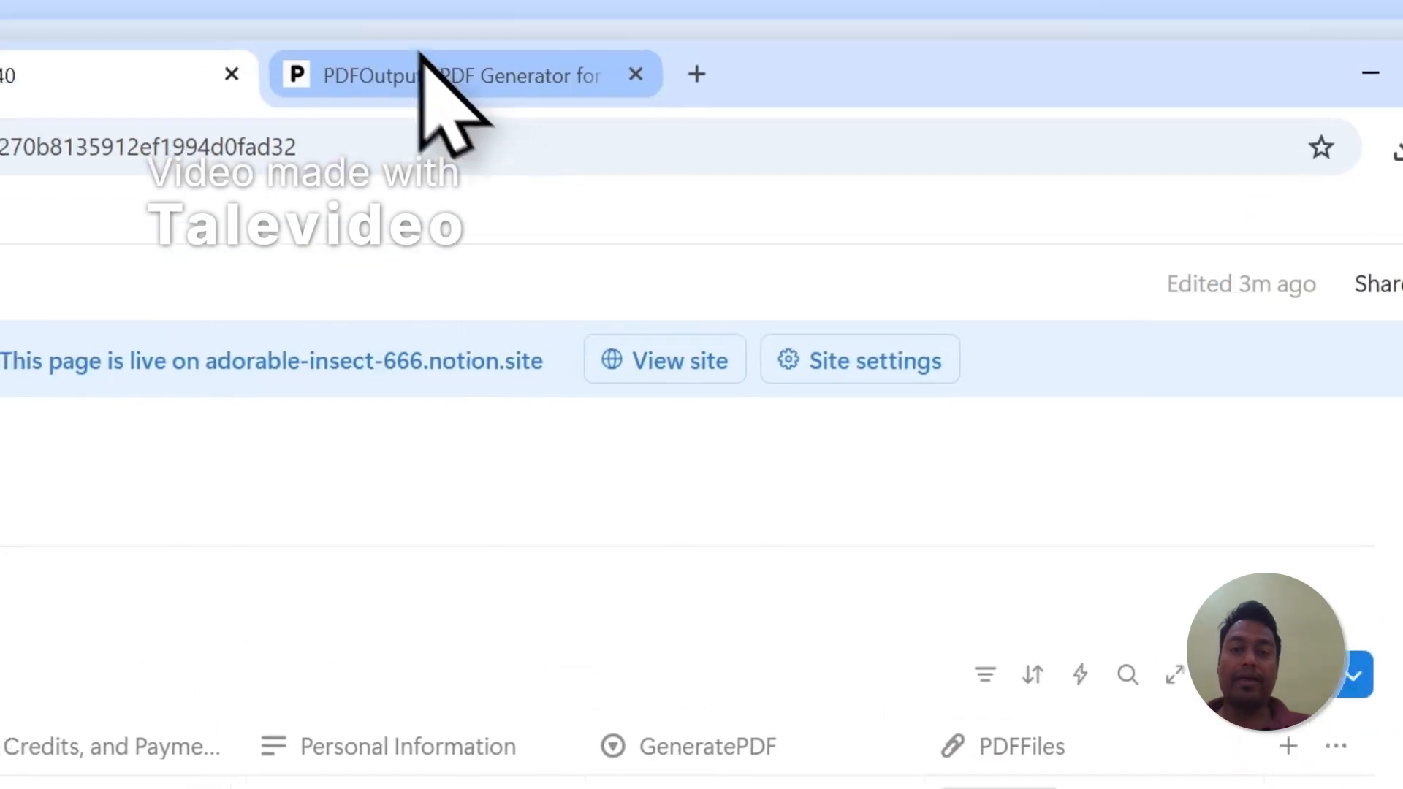
- Open PDFOutput's support chat to view the contact option and close it again
click(424, 65)
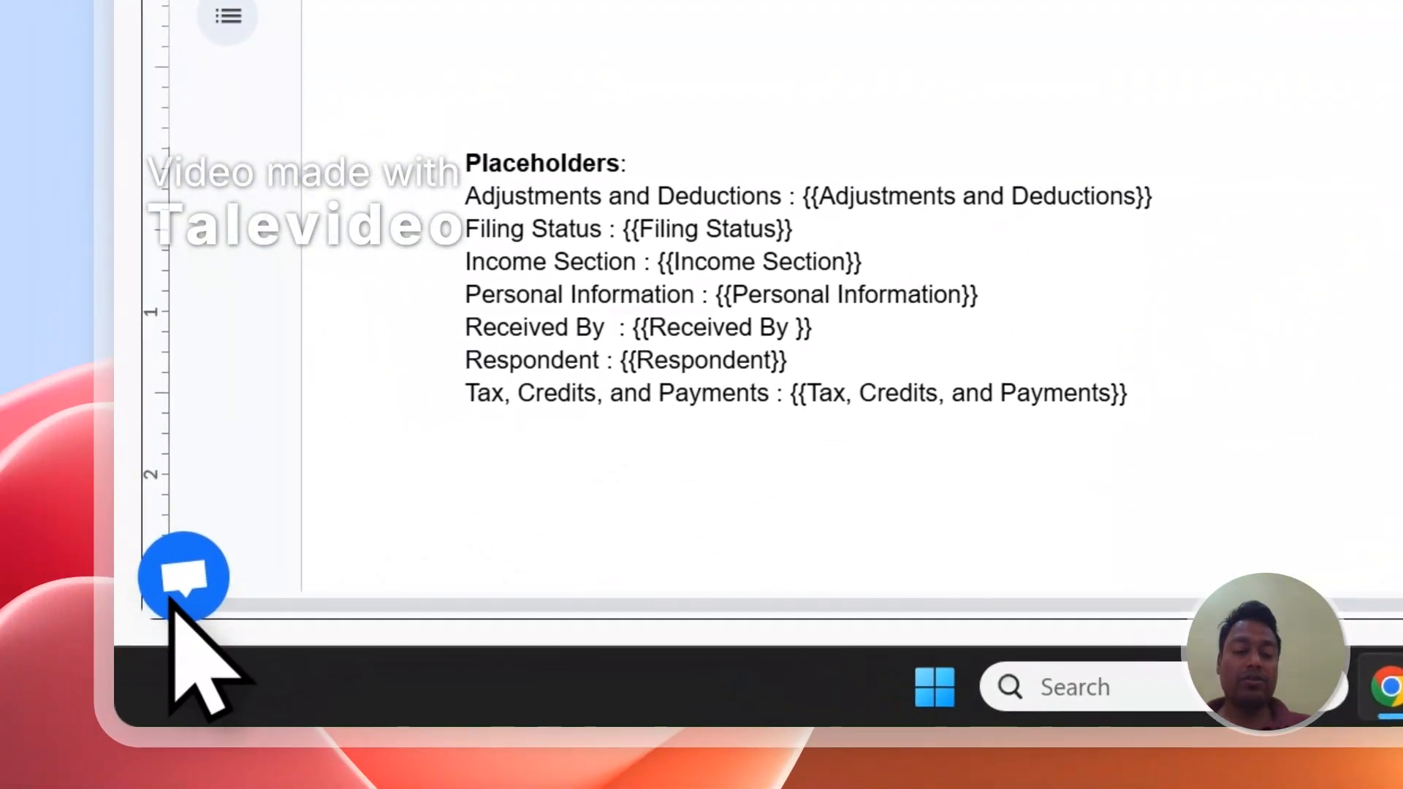
click(147, 595)
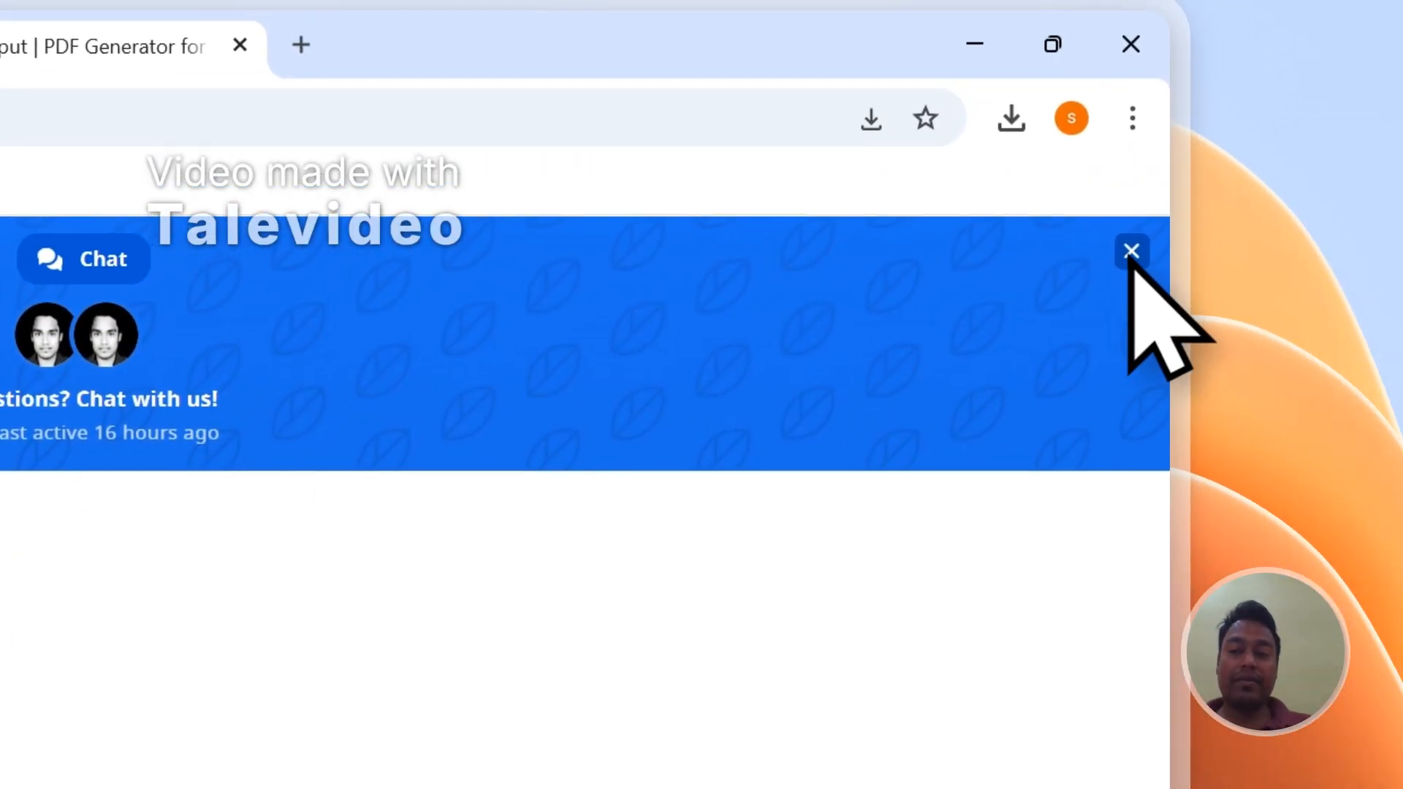
click(1131, 252)
- Sign out of PDFOutput and view the message form on its Contact page before returning to the Notion responses
click(1121, 272)
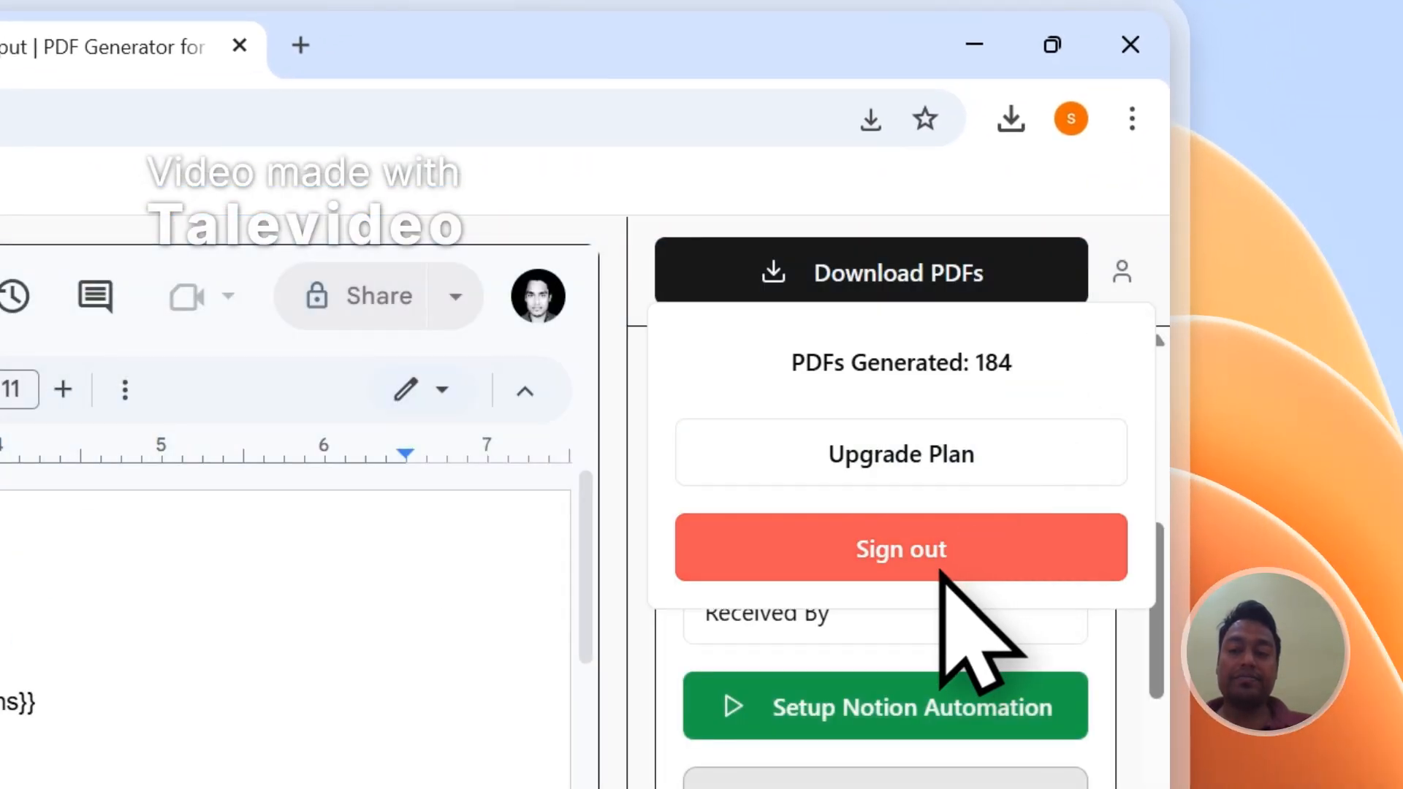
click(900, 549)
scroll(1166, 409, down, 20)
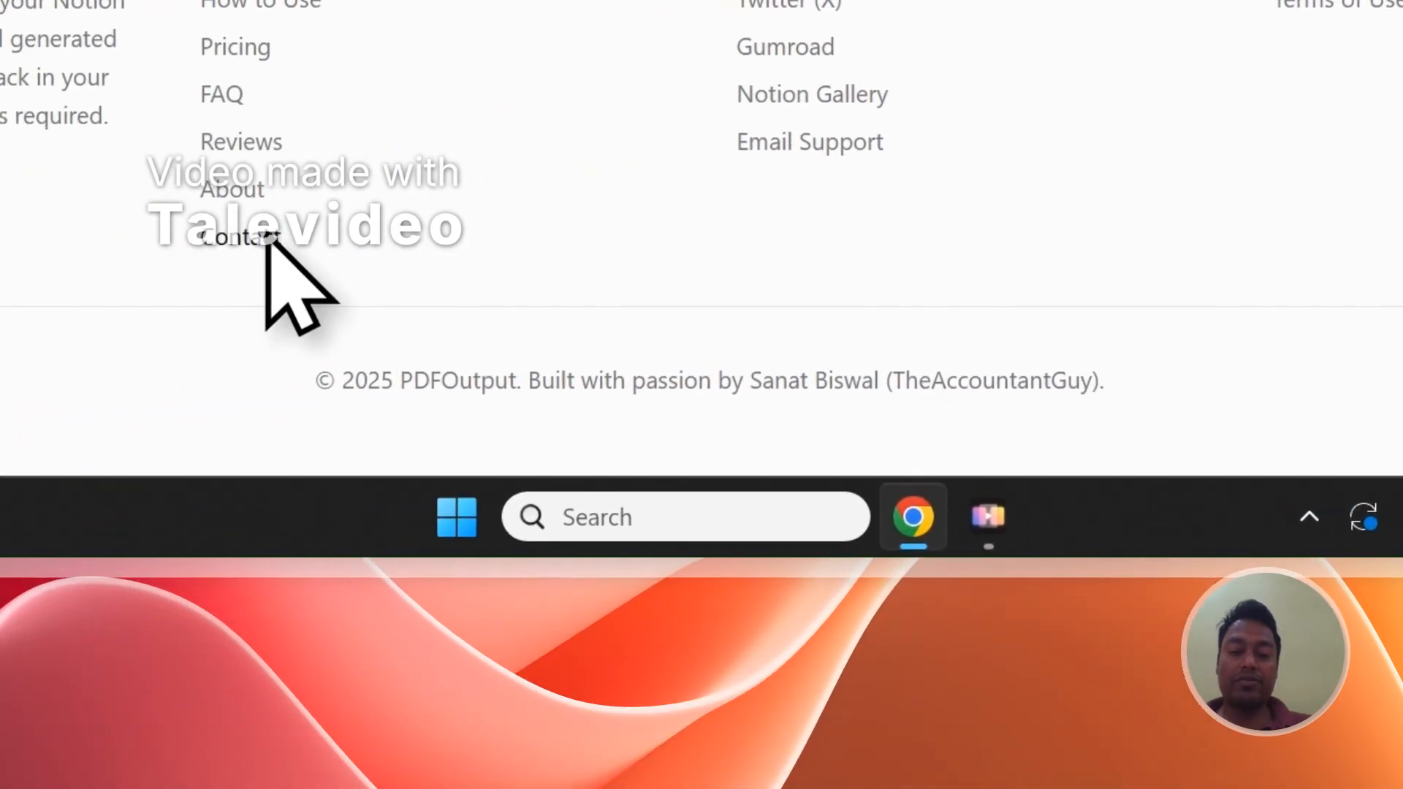
click(267, 235)
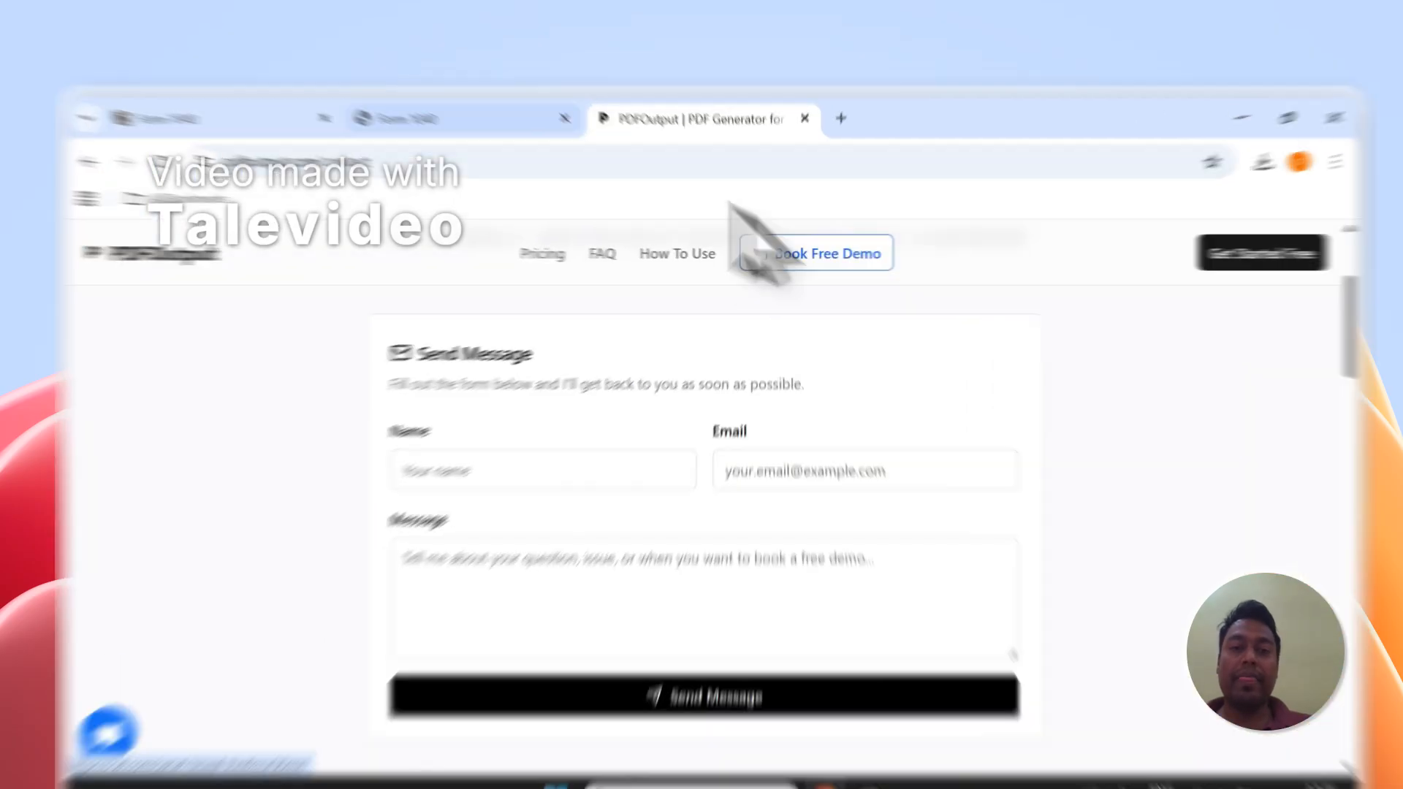
click(445, 107)
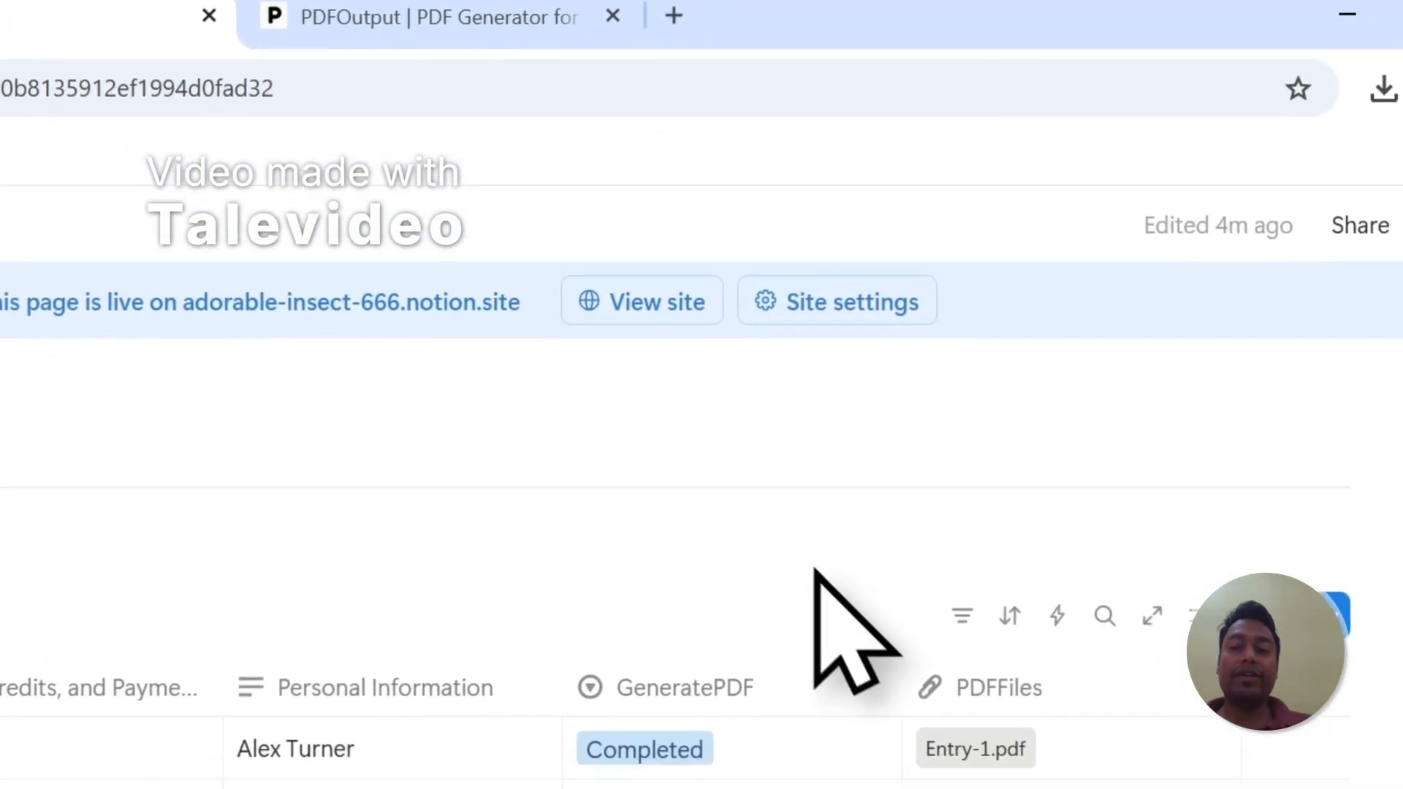